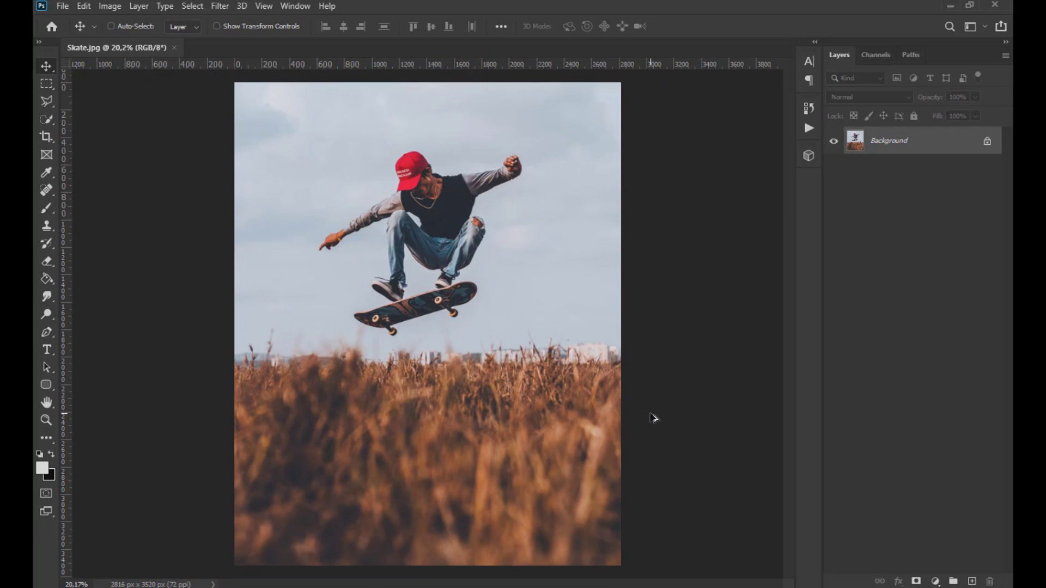
# Duplicate the photo onto Layer 1 and auto-select the skater with Select > Subject
pyautogui.hotkey('ctrl', 'j')
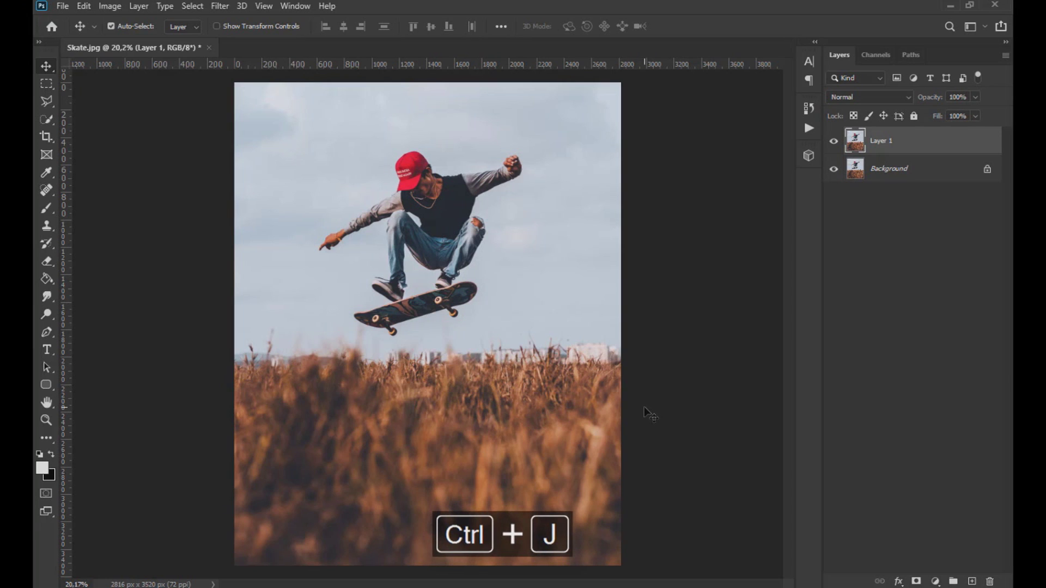
pyautogui.click(193, 6)
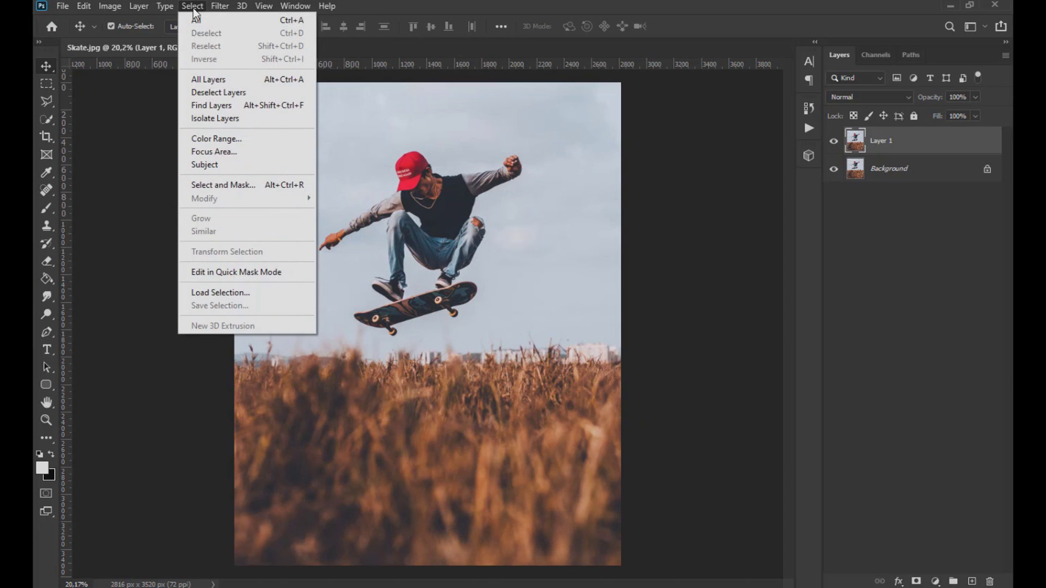
pyautogui.click(217, 166)
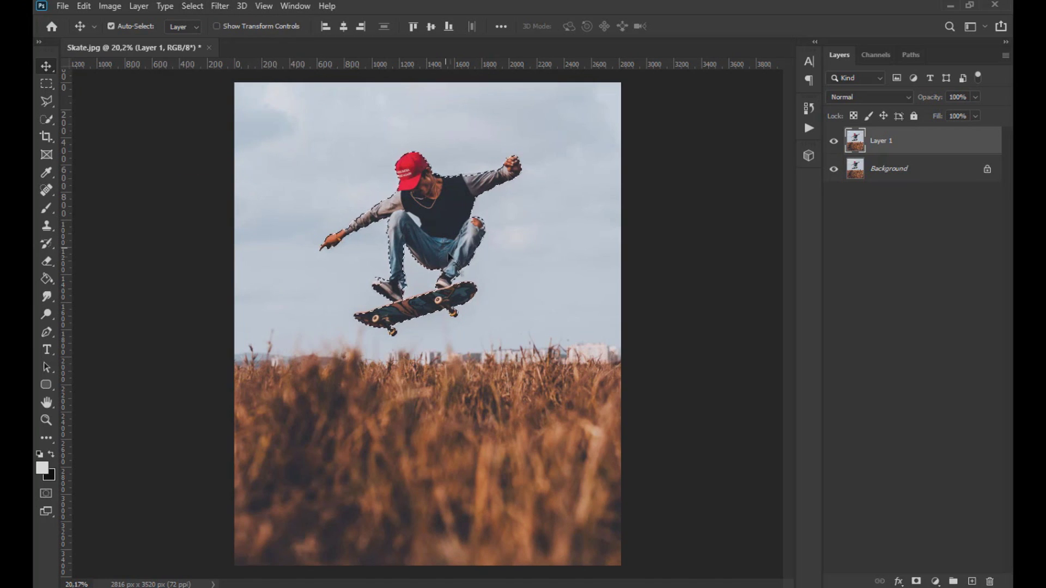
pyautogui.scroll(1, 459, 305)
pyautogui.scroll(3, 459, 305)
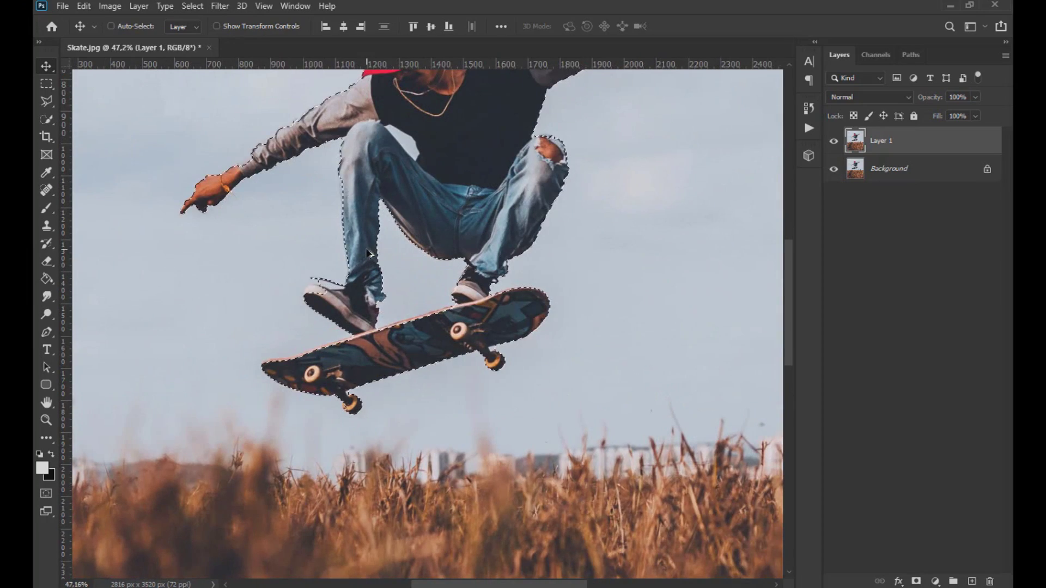
pyautogui.scroll(2, 377, 248)
pyautogui.scroll(2, 287, 301)
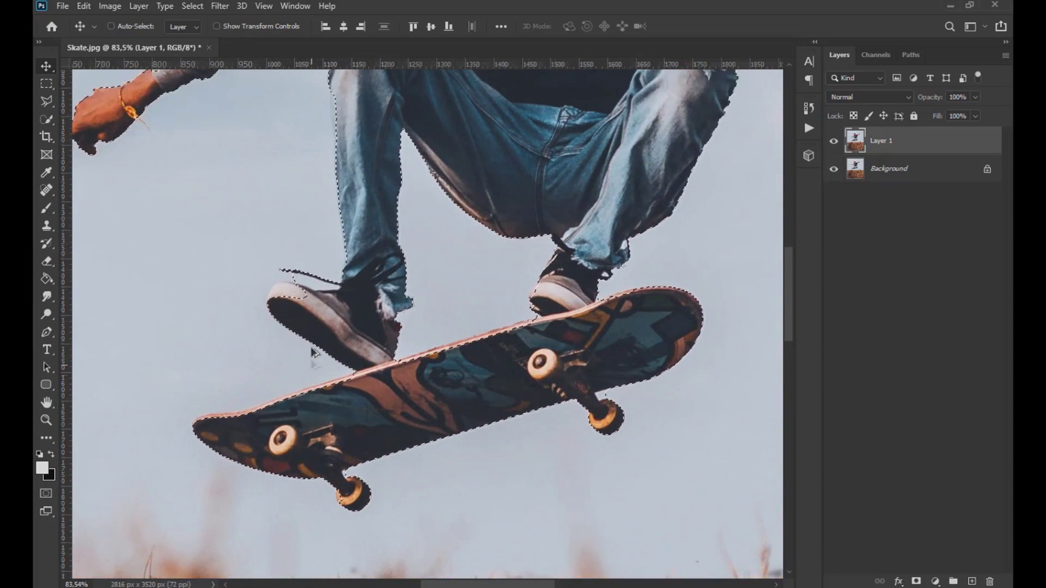
pyautogui.scroll(4, 287, 302)
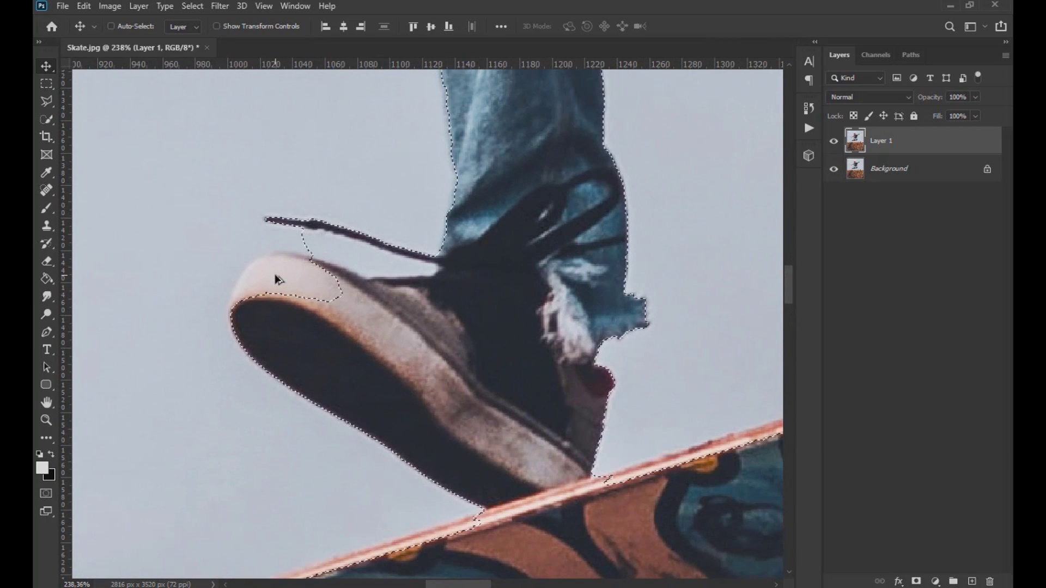
# Brush the shoe's toe cap into the selection with the Quick Selection tool
pyautogui.click(47, 119)
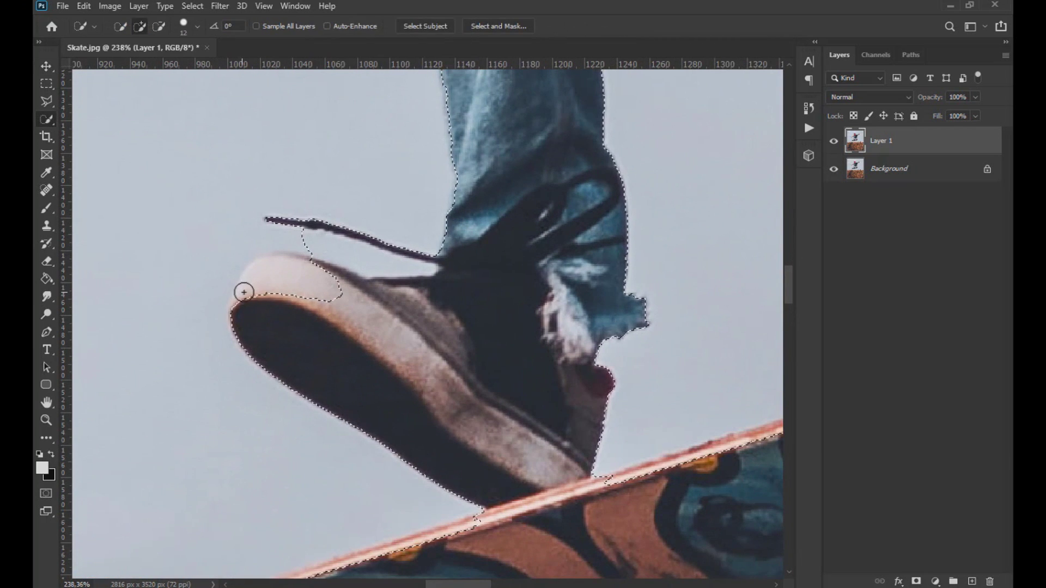
pyautogui.moveTo(249, 292)
pyautogui.mouseDown()
pyautogui.moveTo(268, 264)
pyautogui.moveTo(298, 270)
pyautogui.mouseUp()
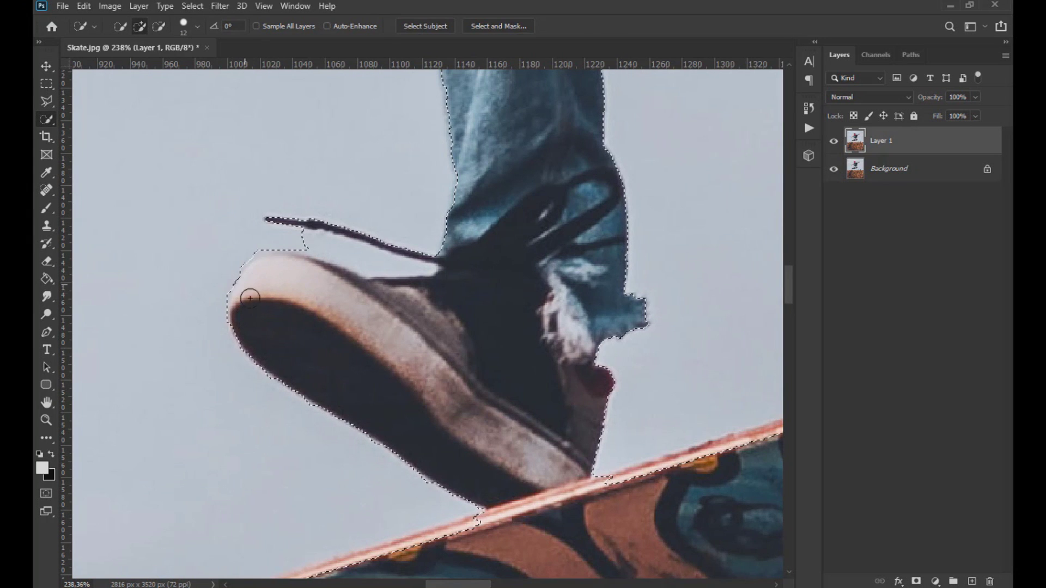
pyautogui.scroll(-3, 319, 321)
pyautogui.scroll(-3, 321, 324)
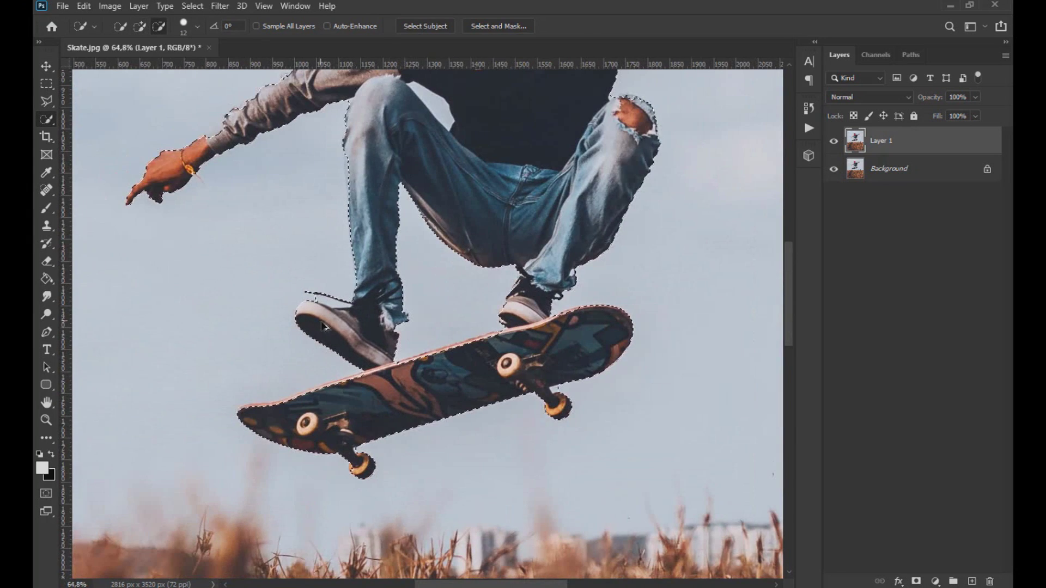
pyautogui.scroll(5, 569, 430)
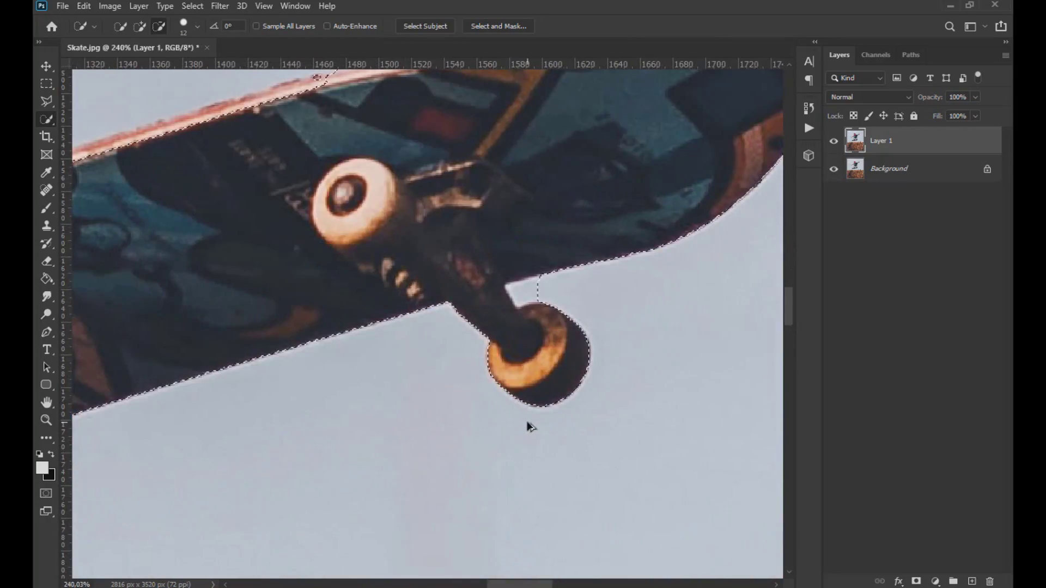
pyautogui.scroll(-2, 529, 426)
pyautogui.scroll(-2, 526, 421)
pyautogui.scroll(3, 443, 210)
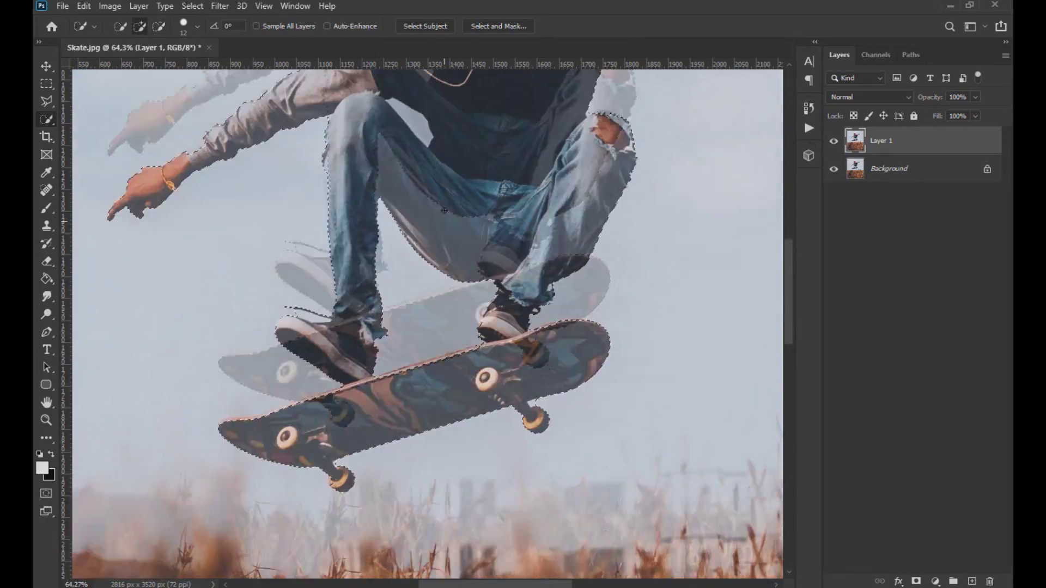
pyautogui.scroll(2, 444, 210)
pyautogui.scroll(4, 618, 129)
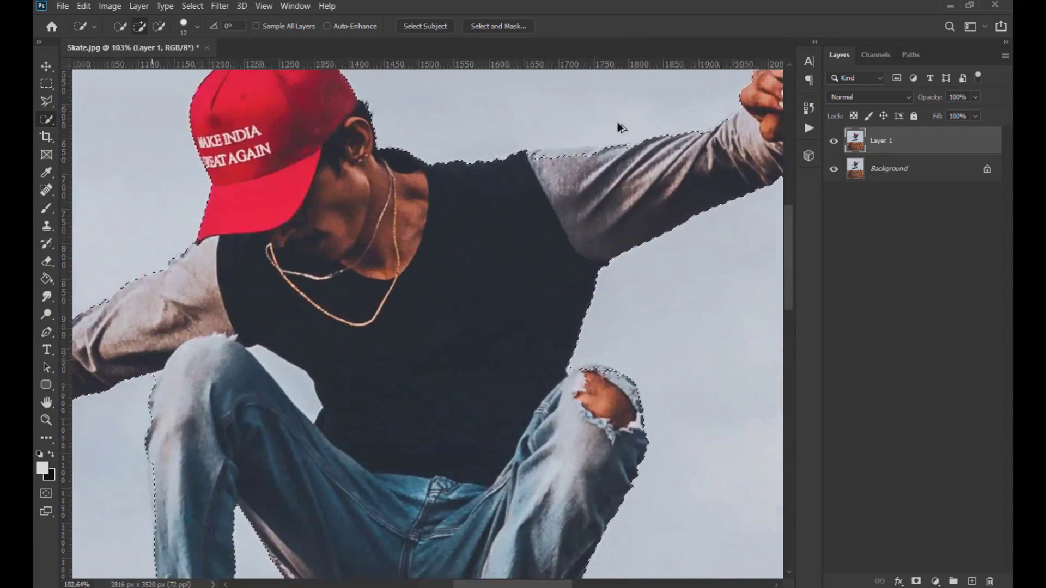
pyautogui.scroll(2, 595, 159)
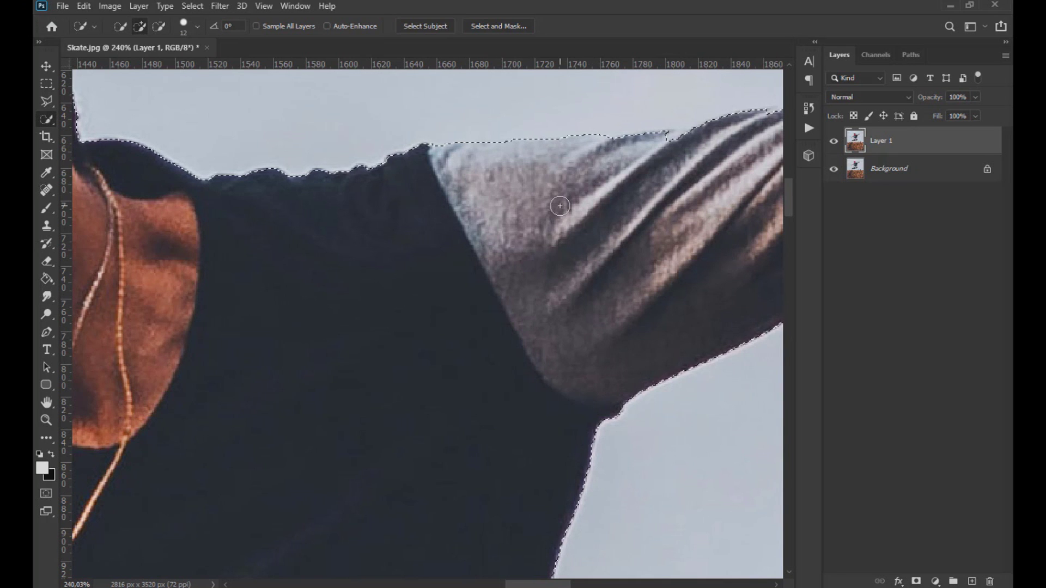
pyautogui.scroll(-5, 561, 205)
pyautogui.scroll(5, 570, 199)
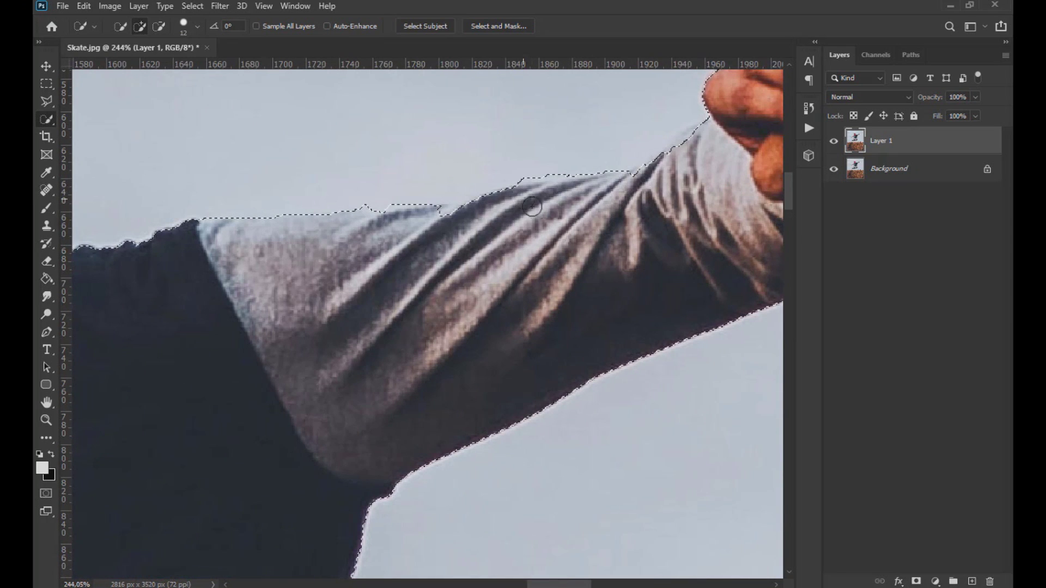
# Add the notch along the sleeve's top edge to the selection
pyautogui.moveTo(465, 210); pyautogui.dragTo(433, 214)
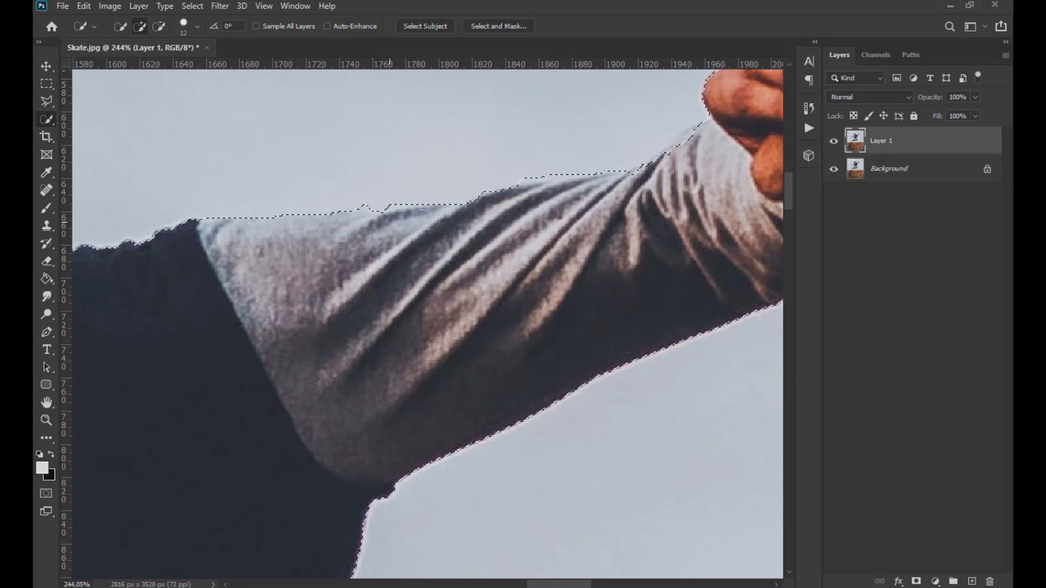
pyautogui.scroll(-5, 457, 298)
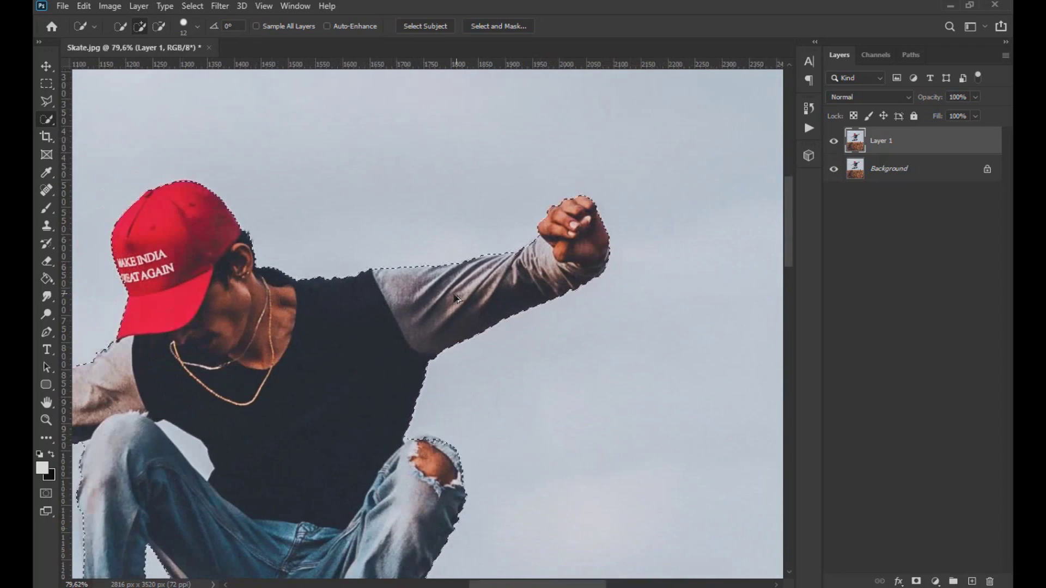
pyautogui.scroll(-3, 260, 365)
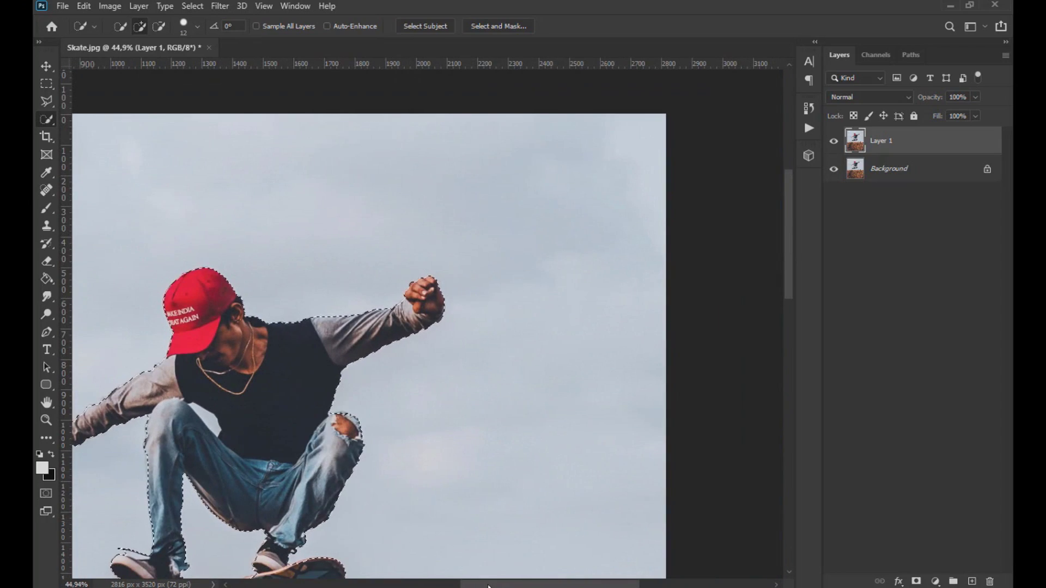
pyautogui.hscroll(-5, 120, 488)
pyautogui.scroll(3, 120, 488)
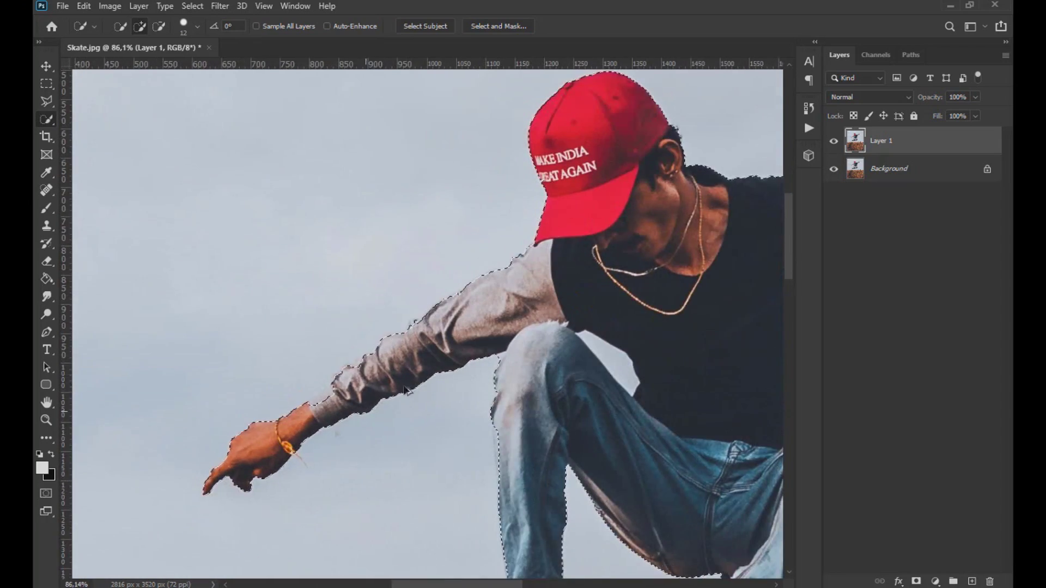
pyautogui.scroll(2, 374, 280)
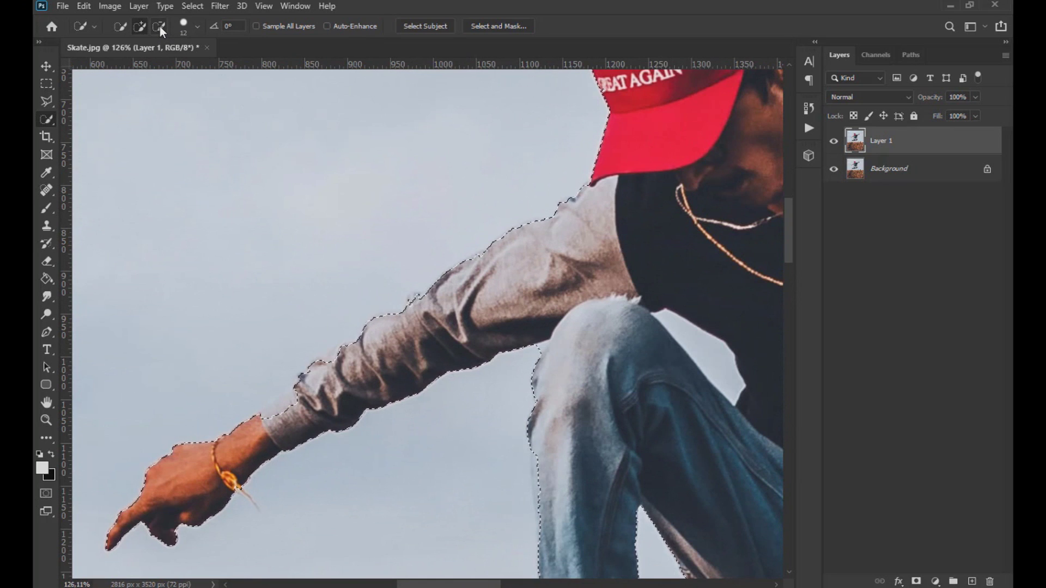
pyautogui.press('shift')
pyautogui.press('alt')
# Subtract the sky gap beside the knee from the selection
pyautogui.moveTo(667, 315)
pyautogui.mouseDown()
pyautogui.moveTo(714, 366)
pyautogui.moveTo(729, 366)
pyautogui.mouseUp()
pyautogui.scroll(-5, 731, 380)
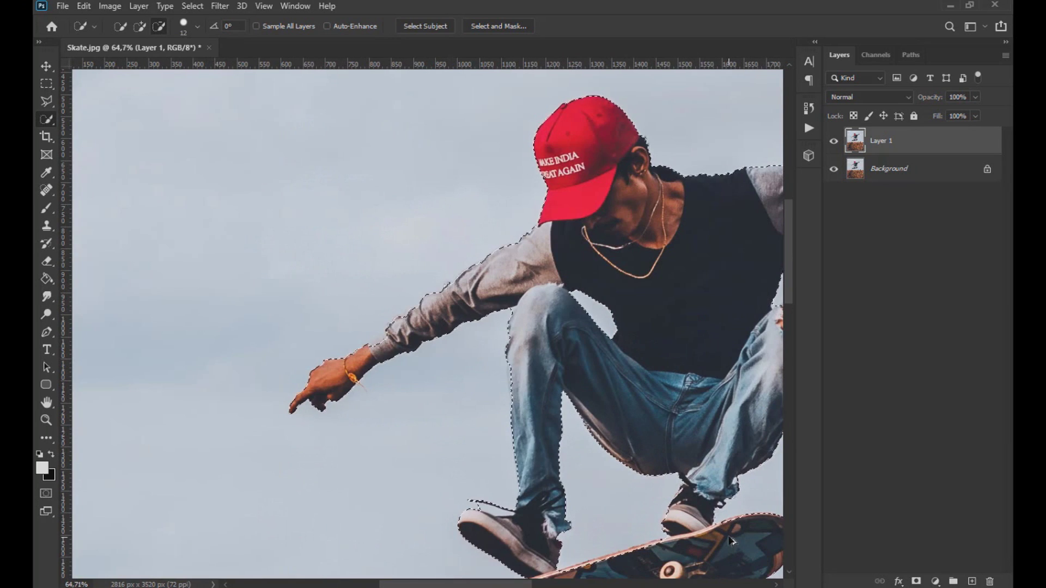
pyautogui.moveTo(467, 584); pyautogui.dragTo(520, 586)
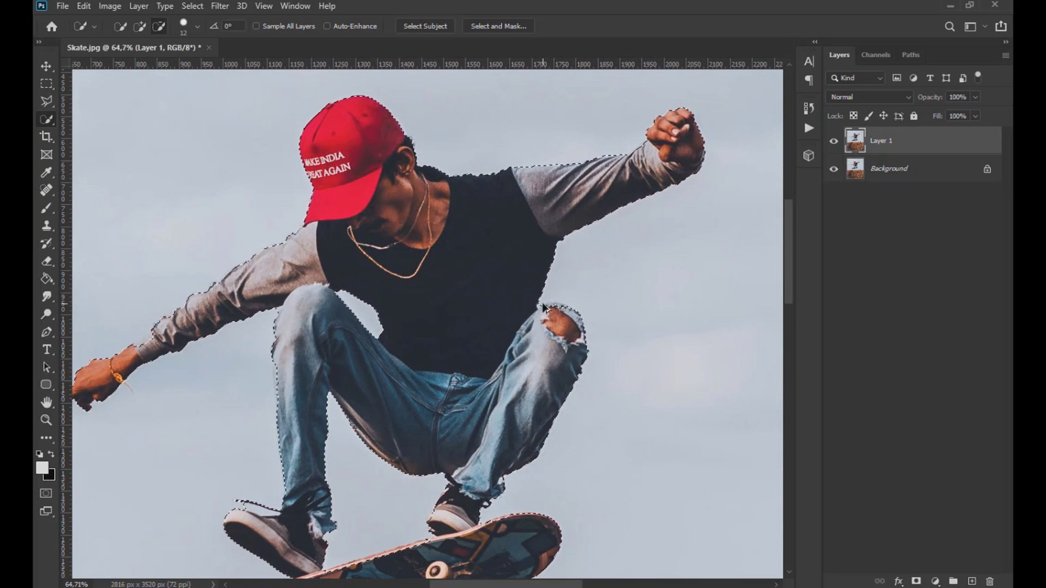
pyautogui.scroll(3, 560, 314)
pyautogui.scroll(2, 559, 313)
# Extend the selection above the torn knee
pyautogui.click(140, 27)
pyautogui.moveTo(537, 305)
pyautogui.mouseDown()
pyautogui.moveTo(550, 297)
pyautogui.moveTo(603, 312)
pyautogui.mouseUp()
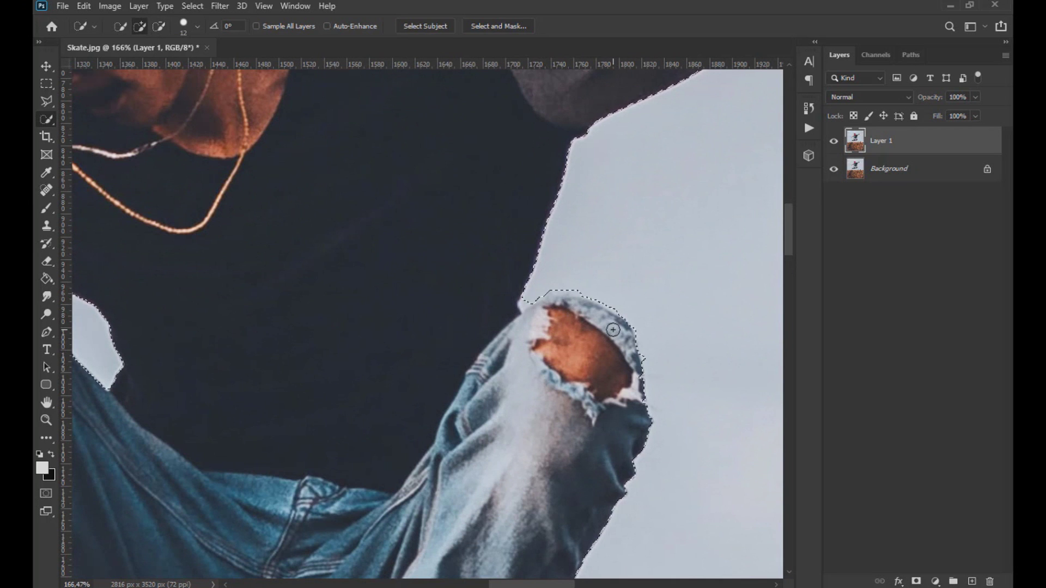
pyautogui.scroll(-5, 603, 332)
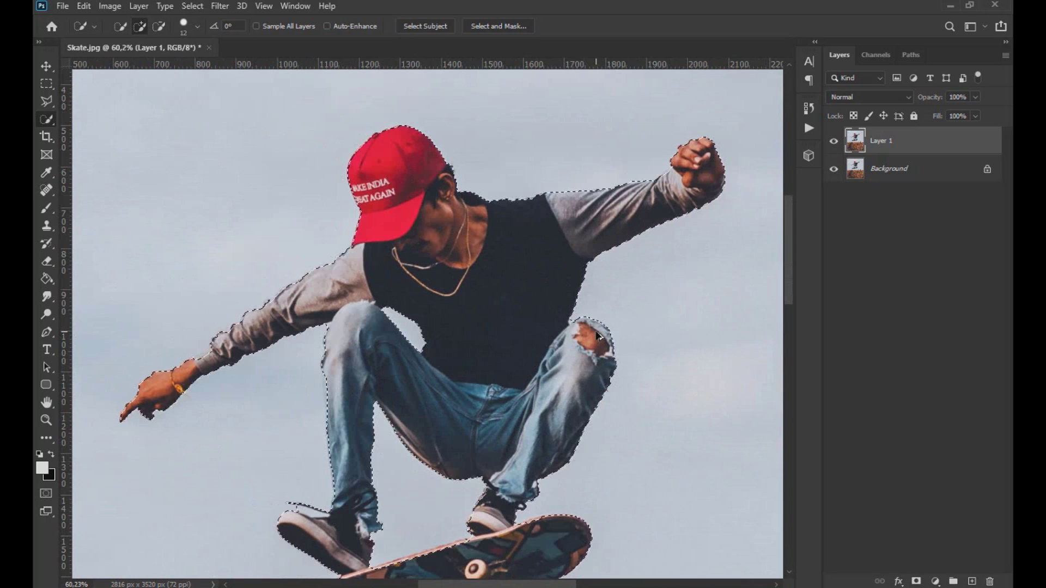
pyautogui.scroll(5, 207, 332)
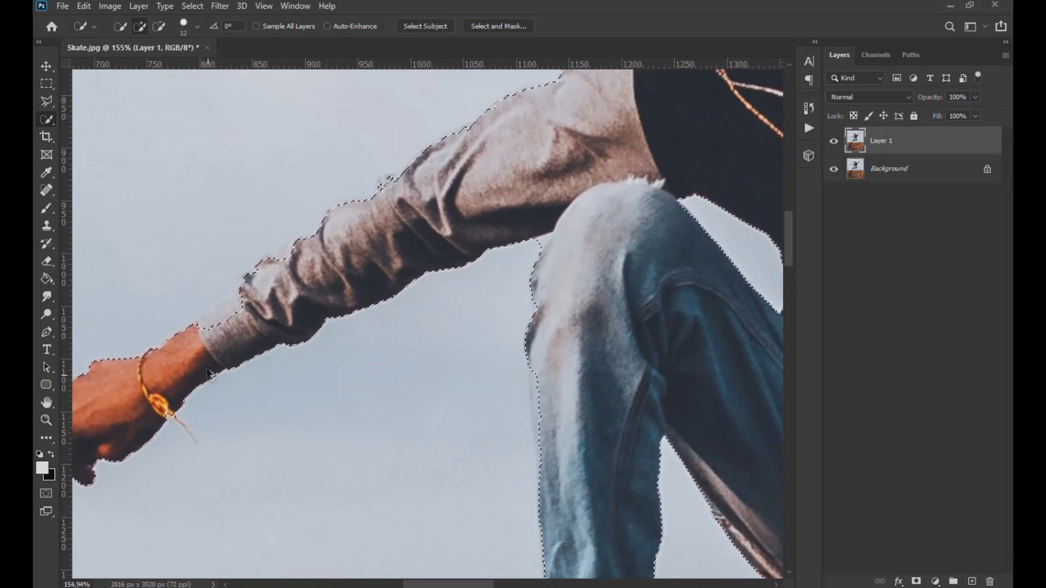
# Tighten the selection along the sleeve at the wrist cuff, forearm and elbow
pyautogui.moveTo(240, 303); pyautogui.dragTo(178, 342)
pyautogui.moveTo(400, 214)
pyautogui.mouseDown()
pyautogui.moveTo(381, 195)
pyautogui.moveTo(347, 208)
pyautogui.moveTo(387, 179)
pyautogui.moveTo(456, 174)
pyautogui.moveTo(467, 184)
pyautogui.moveTo(454, 193)
pyautogui.moveTo(542, 166)
pyautogui.moveTo(570, 116)
pyautogui.mouseUp()
pyautogui.scroll(2, 457, 174)
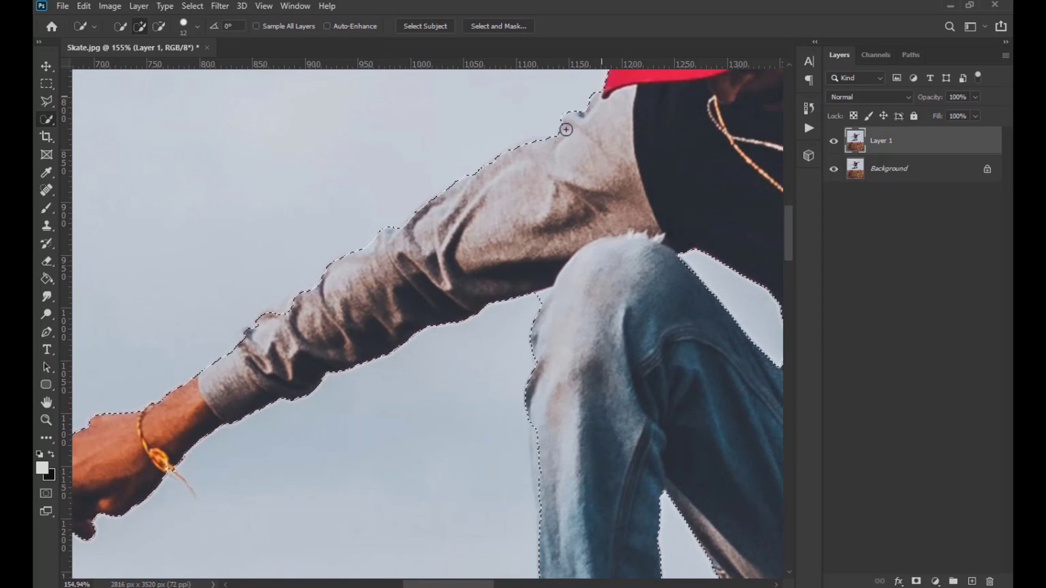
pyautogui.moveTo(294, 280)
pyautogui.mouseDown()
pyautogui.moveTo(297, 302)
pyautogui.moveTo(267, 319)
pyautogui.moveTo(249, 331)
pyautogui.mouseUp()
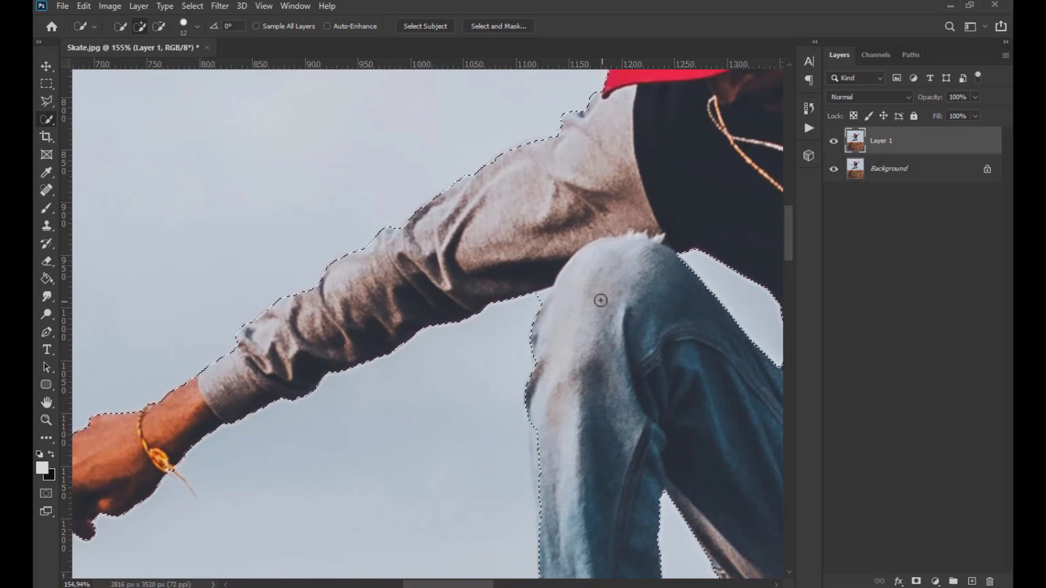
pyautogui.scroll(-6, 585, 297)
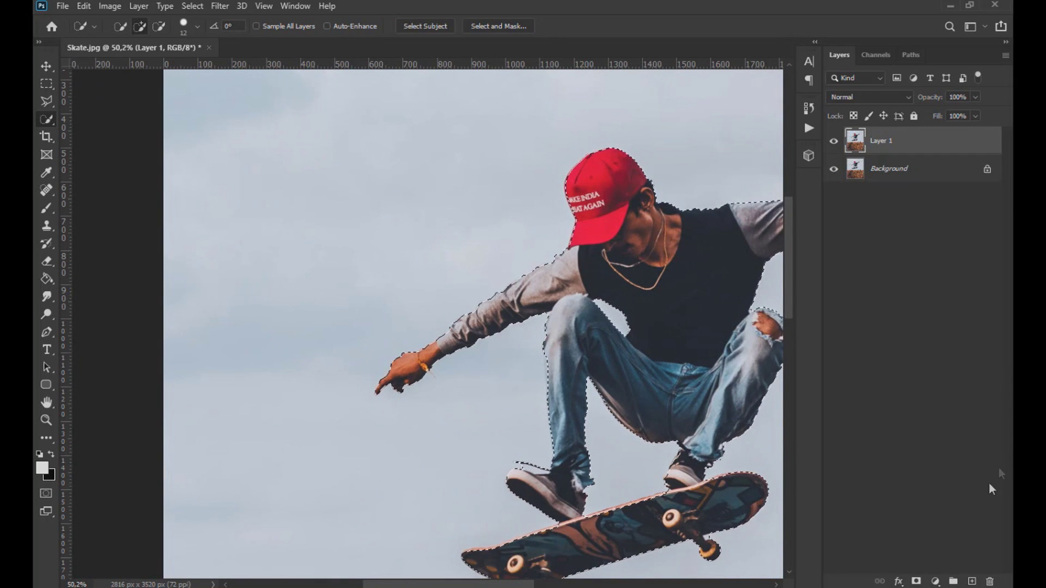
# Mask Layer 1 to the skater, hide the Background, and add an empty Layer 2
pyautogui.click(915, 581)
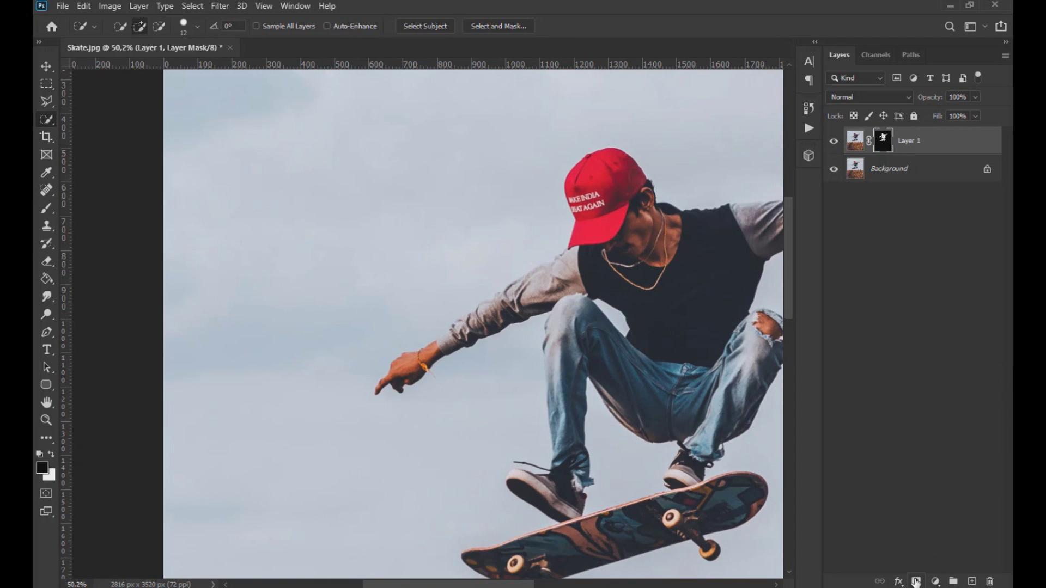
pyautogui.click(46, 67)
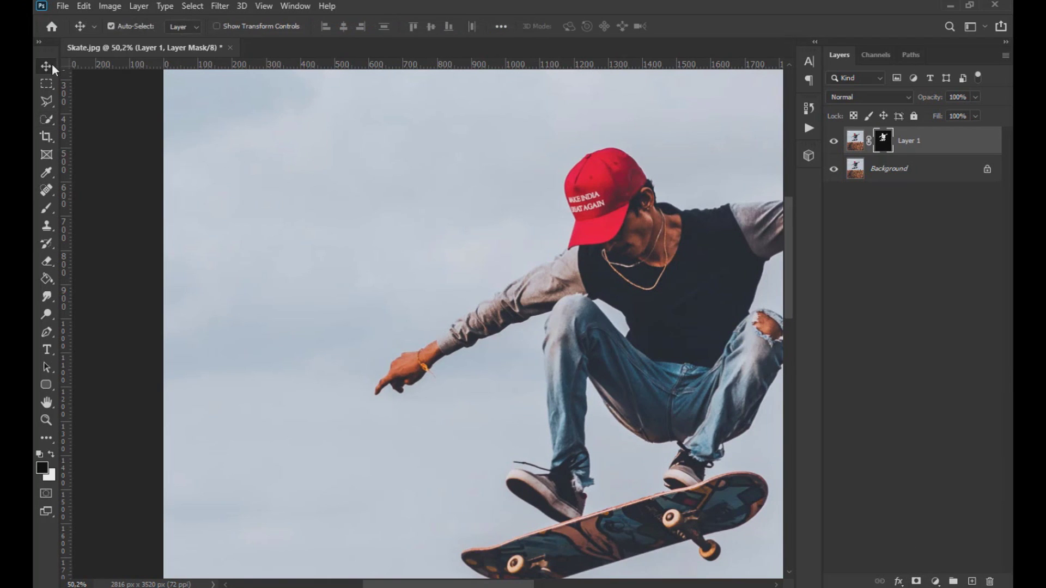
pyautogui.click(836, 175)
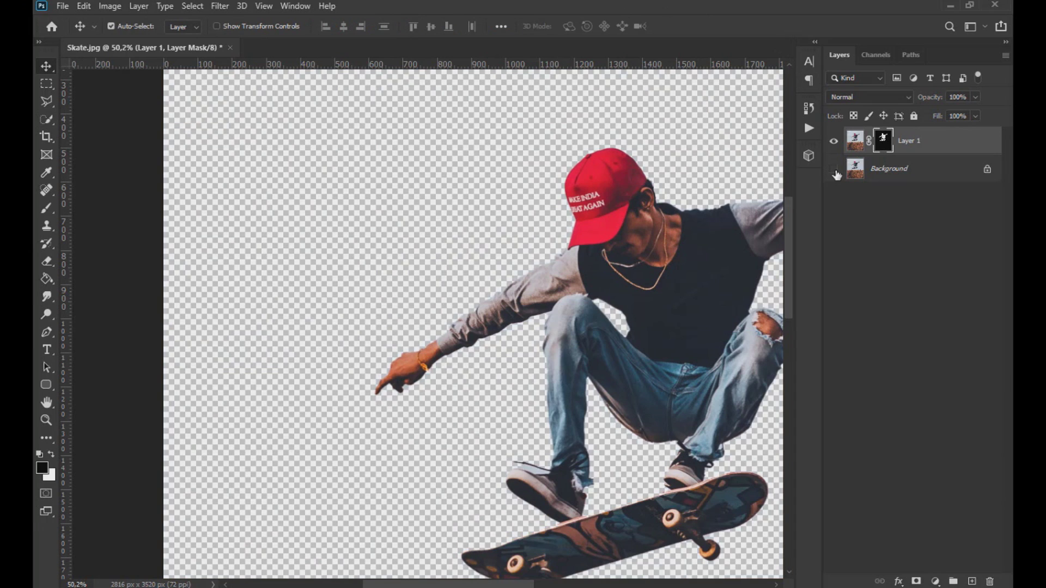
pyautogui.moveTo(644, 215); pyautogui.dragTo(457, 171)
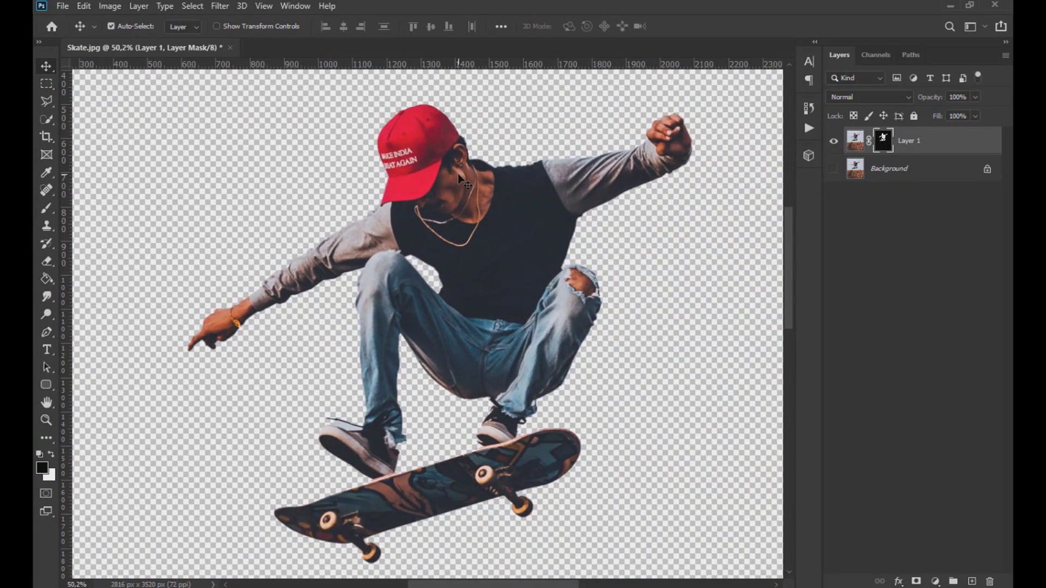
pyautogui.moveTo(473, 233); pyautogui.dragTo(430, 231)
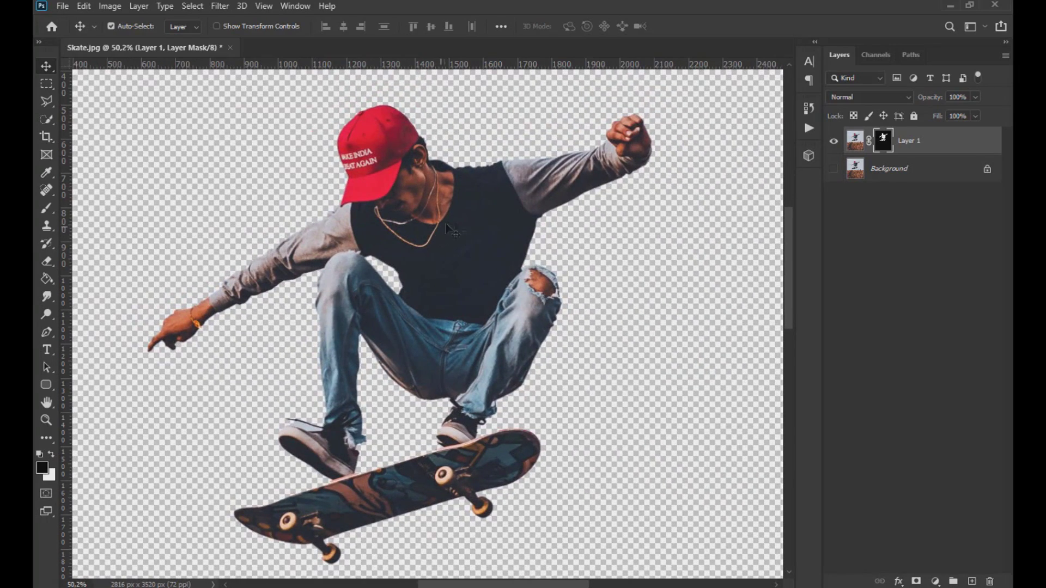
pyautogui.click(972, 581)
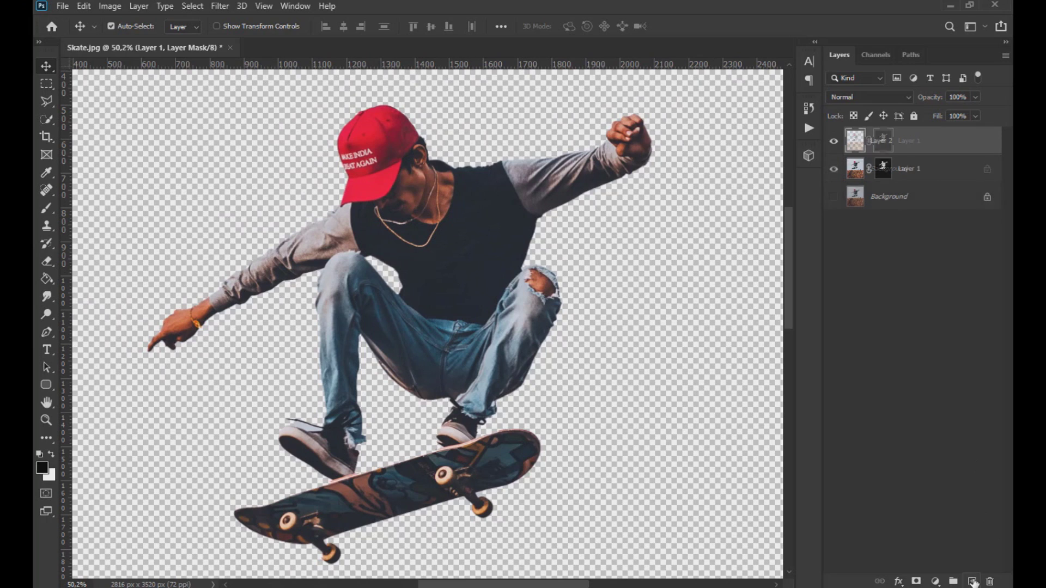
# Set the foreground colour to bright green #5aff00
pyautogui.press('x')
pyautogui.click(45, 470)
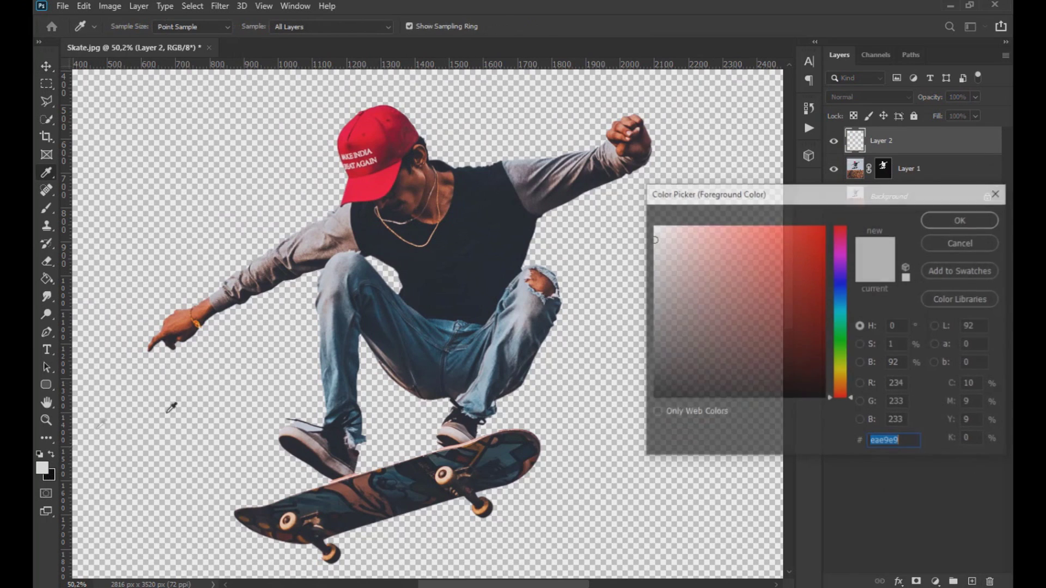
pyautogui.click(841, 352)
pyautogui.click(825, 226)
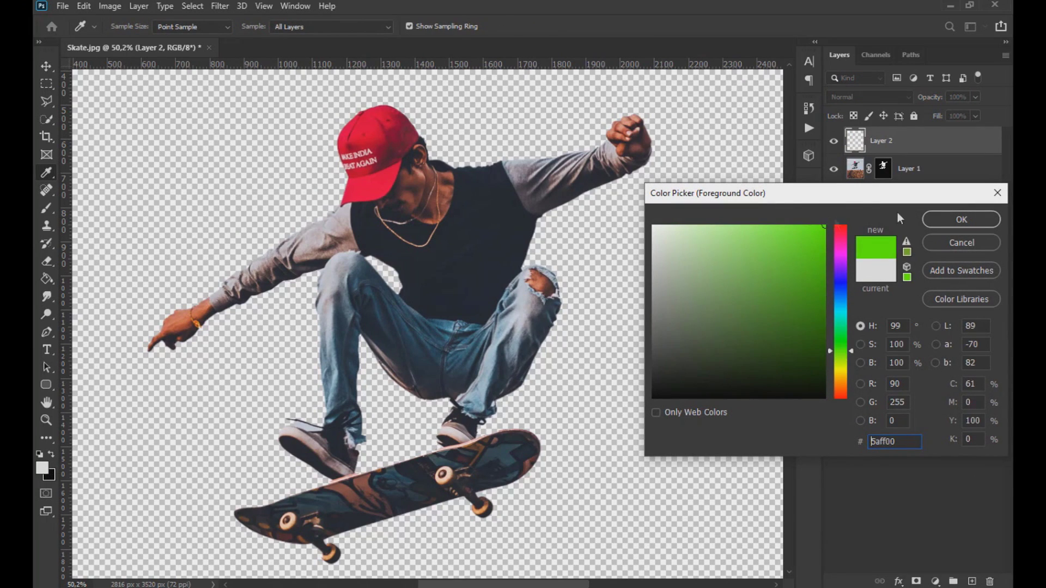
pyautogui.click(961, 219)
# Fill Layer 2 with the green, move it below Layer 1, and reselect Layer 1
pyautogui.click(46, 278)
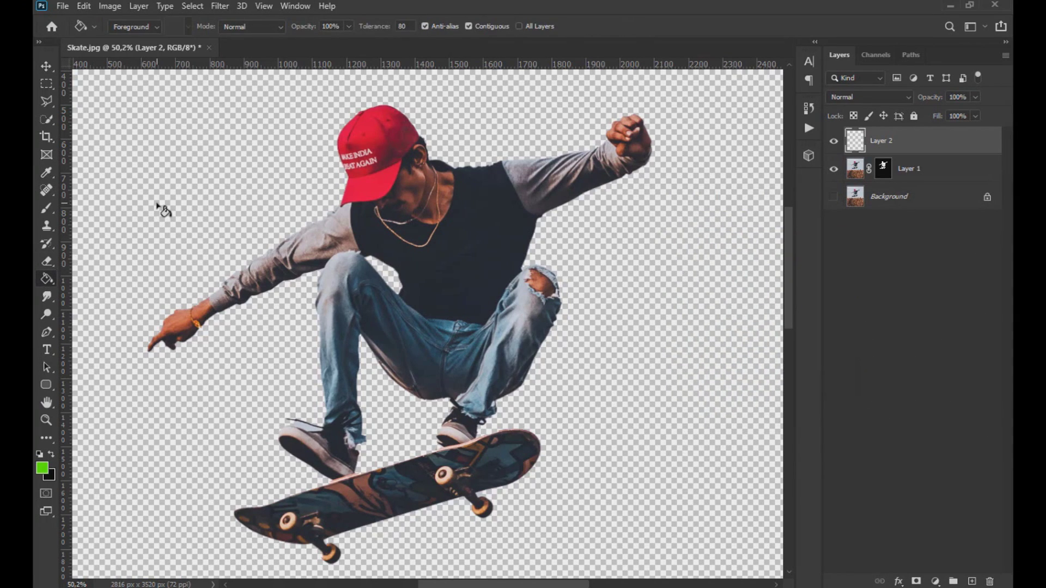
pyautogui.click(159, 205)
pyautogui.moveTo(935, 141); pyautogui.dragTo(935, 168)
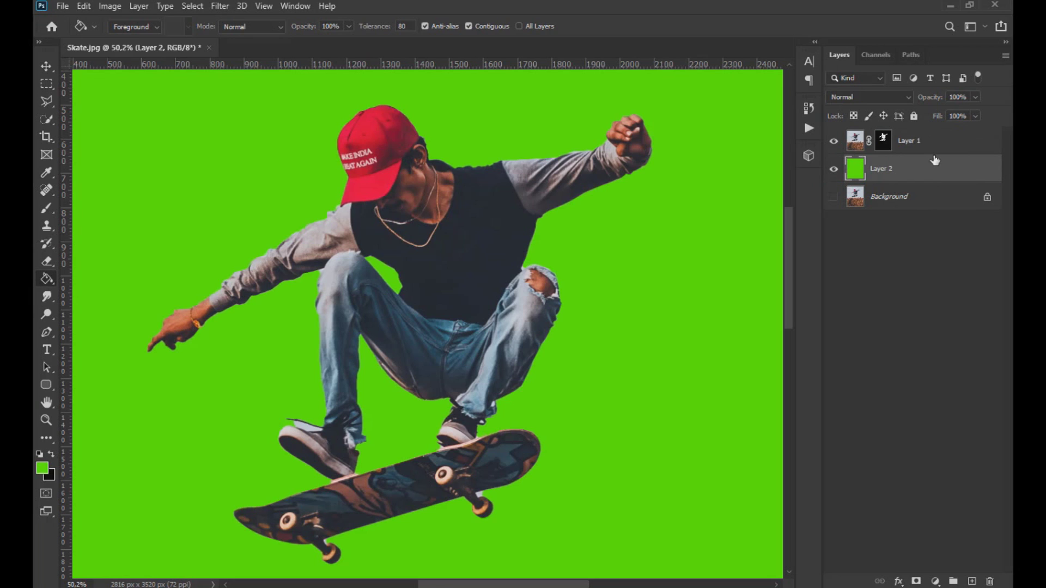
pyautogui.click(951, 143)
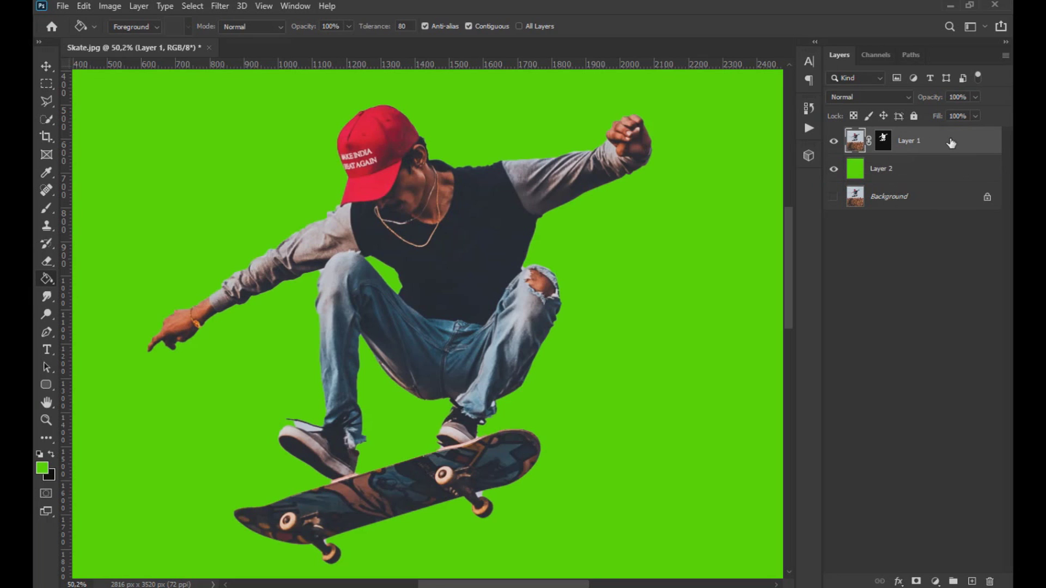
# Paint black on Layer 1's mask to hide the pale fringe along the shoe top
pyautogui.press('v')
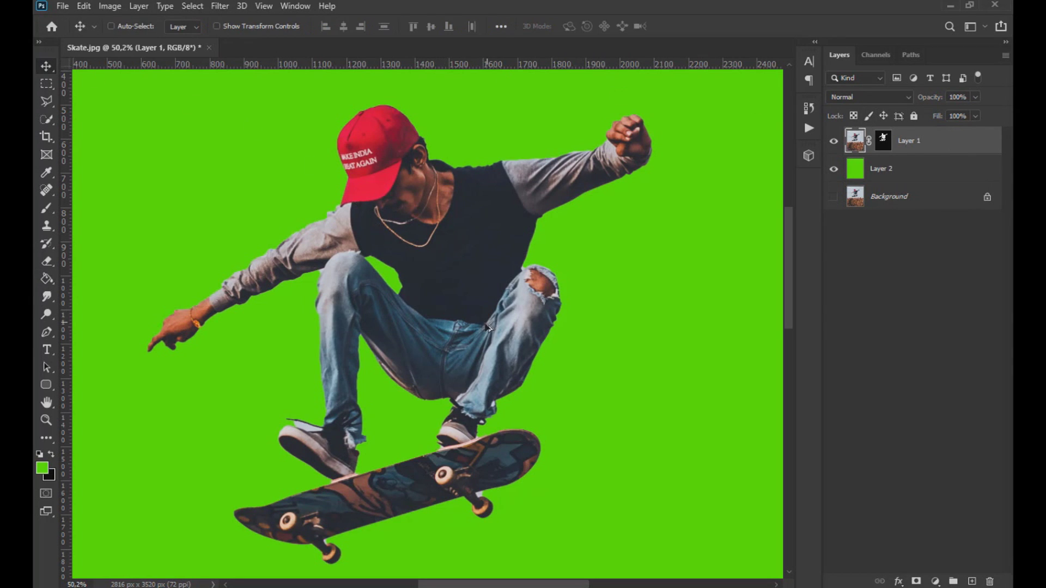
pyautogui.scroll(4, 483, 327)
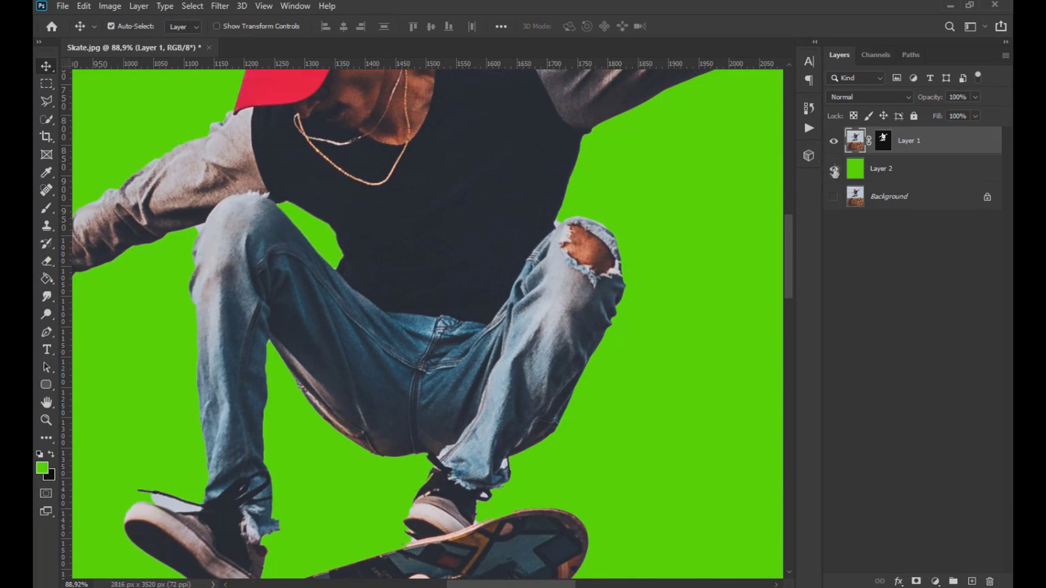
pyautogui.click(47, 209)
pyautogui.click(131, 26)
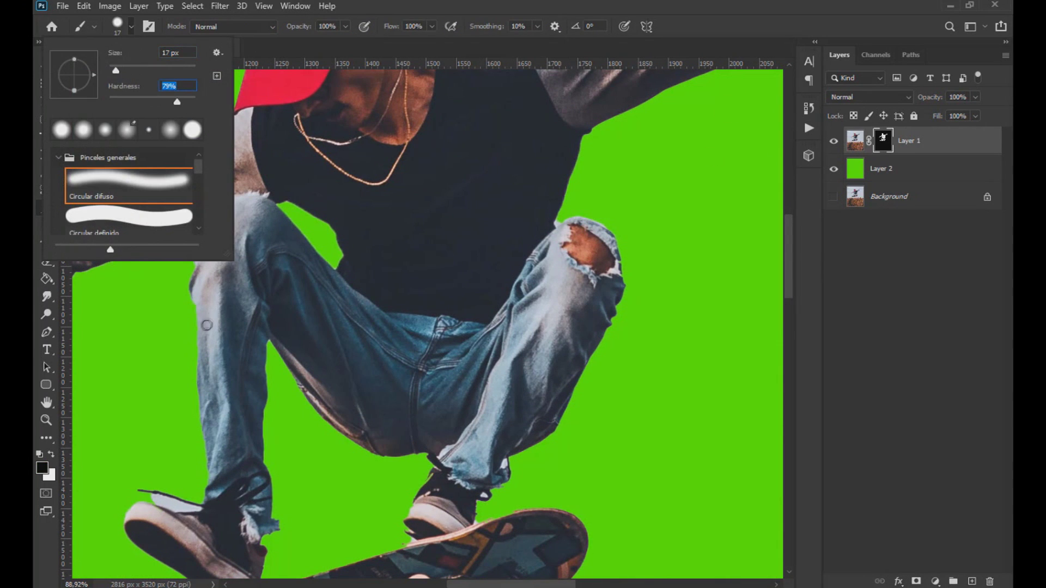
pyautogui.press('Return')
pyautogui.scroll(4, 168, 501)
pyautogui.press('x')
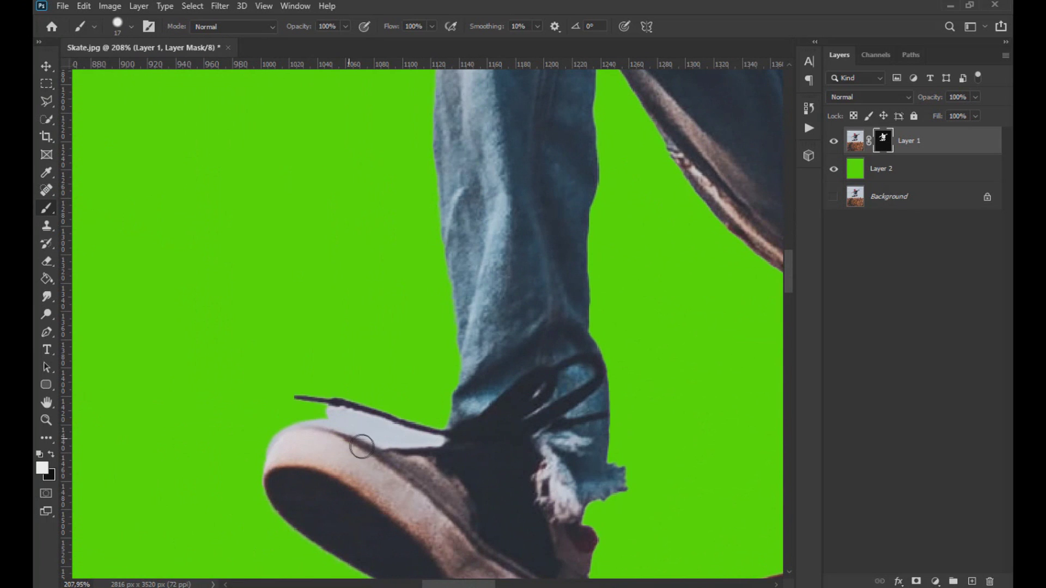
pyautogui.scroll(4, 326, 441)
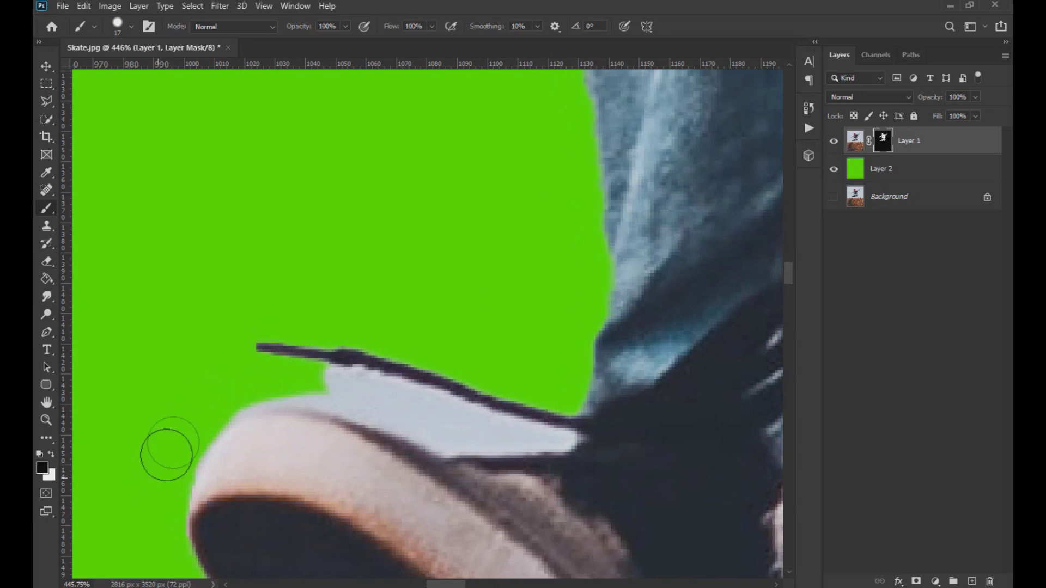
pyautogui.moveTo(242, 387)
pyautogui.mouseDown()
pyautogui.moveTo(316, 378)
pyautogui.moveTo(458, 433)
pyautogui.moveTo(554, 409)
pyautogui.moveTo(550, 422)
pyautogui.moveTo(245, 338)
pyautogui.mouseUp()
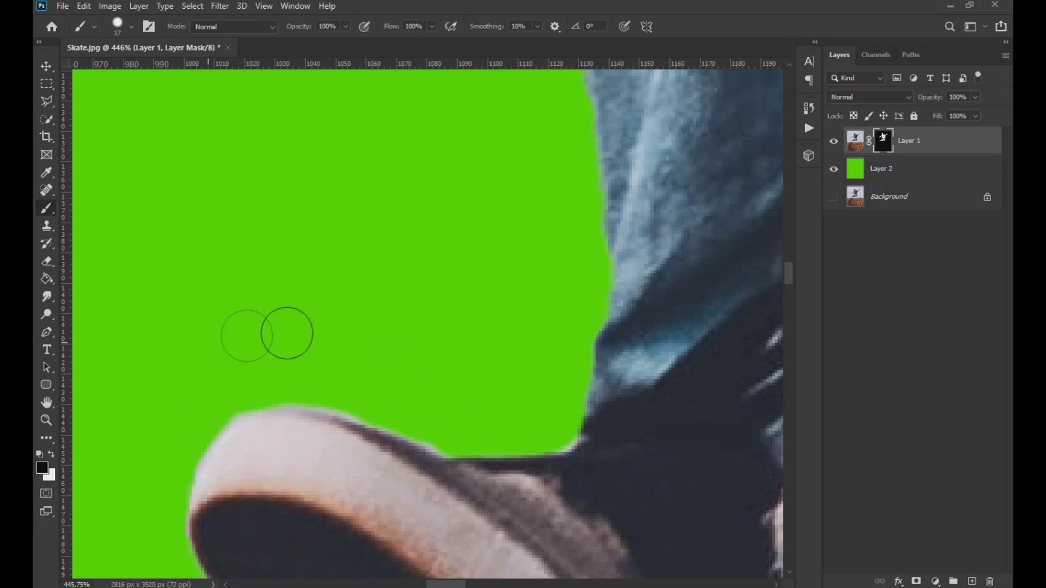
pyautogui.moveTo(427, 418)
pyautogui.mouseDown()
pyautogui.moveTo(347, 392)
pyautogui.moveTo(205, 401)
pyautogui.mouseUp()
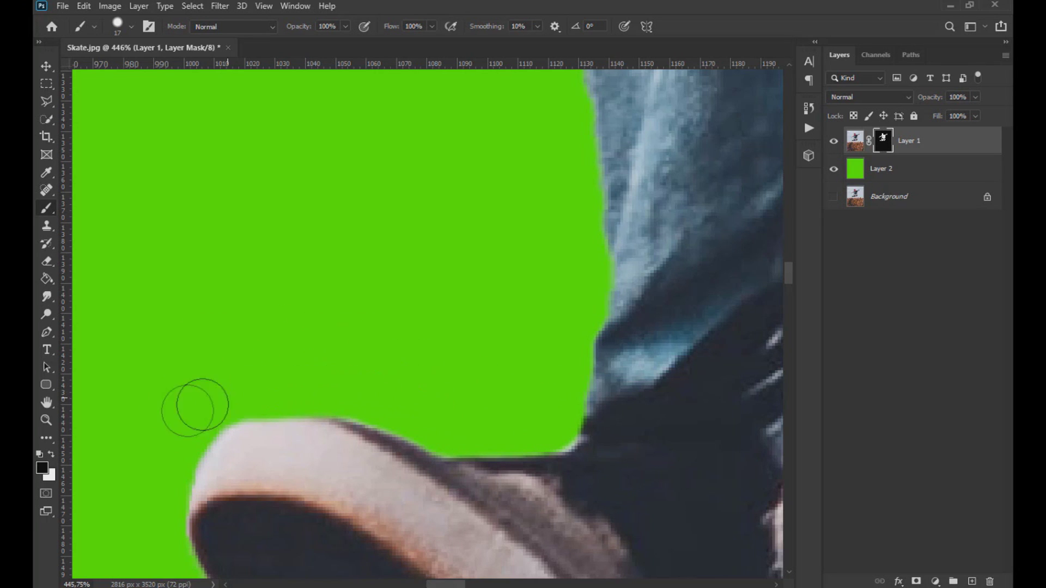
# Hide the green Layer 2 and select and show the Background photo
pyautogui.click(833, 168)
pyautogui.click(861, 195)
pyautogui.click(833, 196)
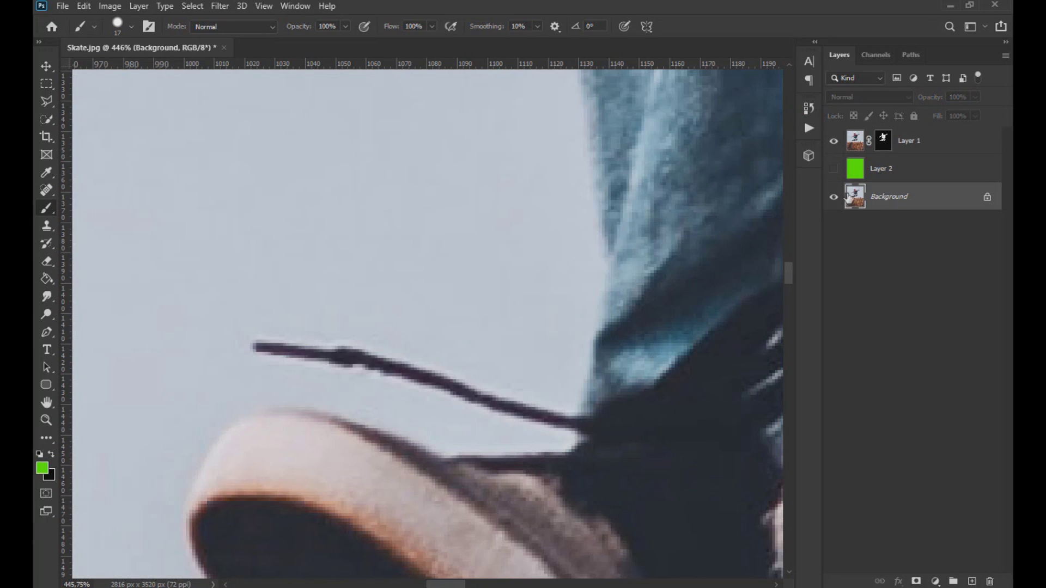
# Duplicate the Background and paint the shoelace tip out with sampled sky colour
pyautogui.hotkey('ctrl', 'j')
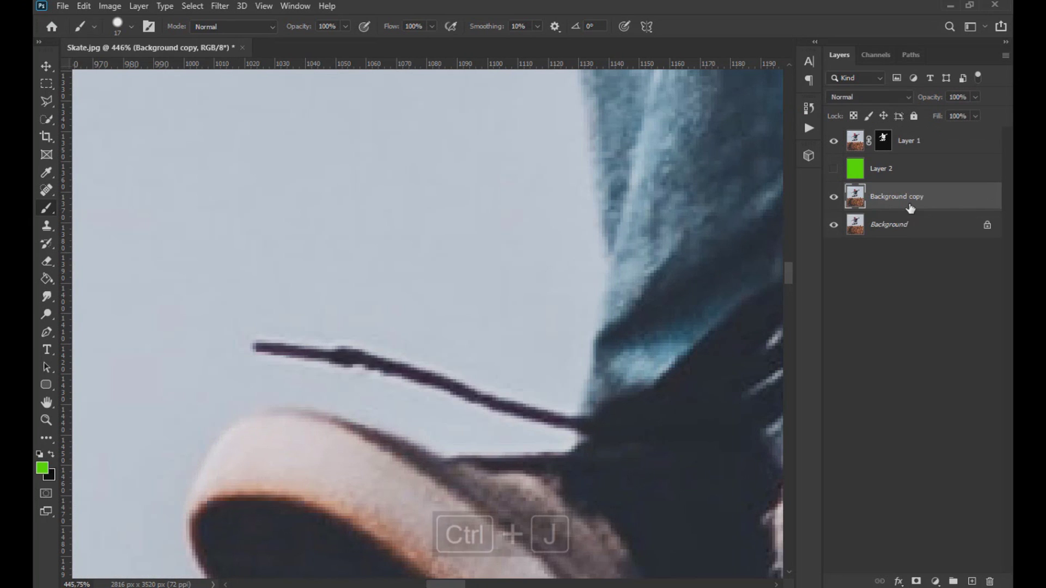
pyautogui.click(48, 172)
pyautogui.click(47, 212)
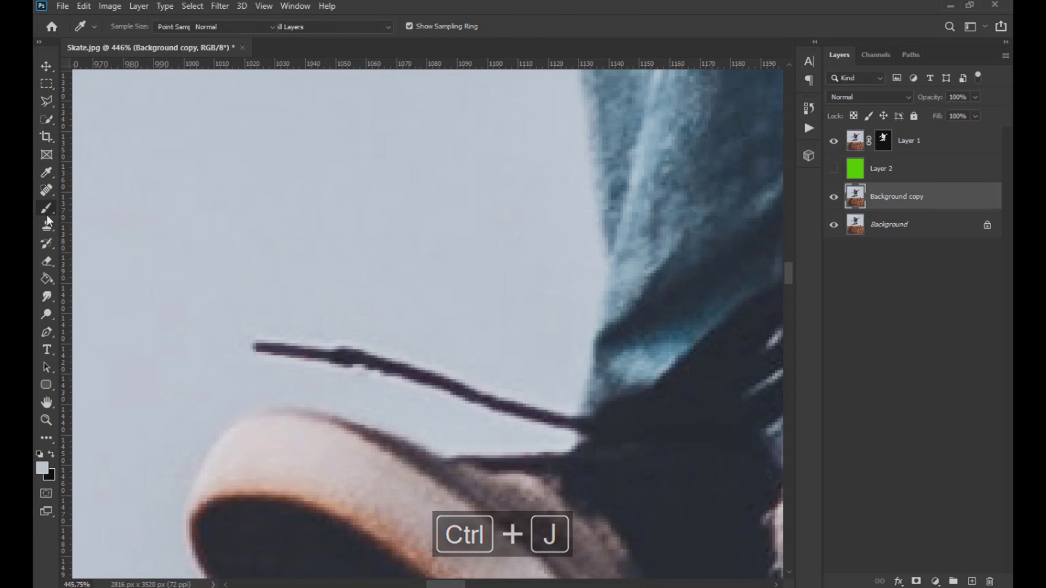
pyautogui.moveTo(255, 345)
pyautogui.mouseDown()
pyautogui.moveTo(366, 360)
pyautogui.moveTo(556, 418)
pyautogui.moveTo(536, 402)
pyautogui.mouseUp()
pyautogui.scroll(-5, 481, 361)
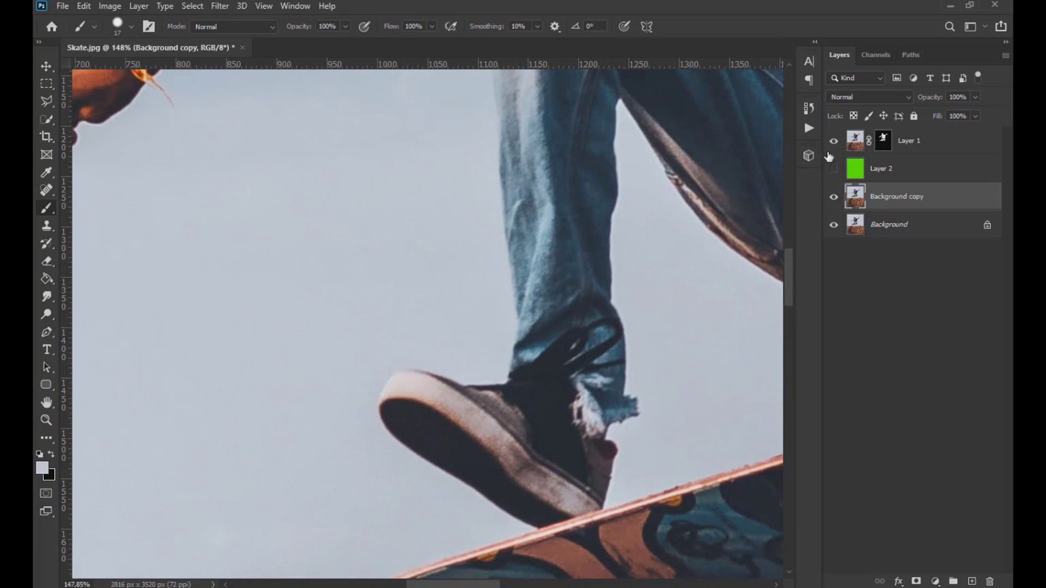
# Toggle the green layer to compare edges, leave it visible, and target Layer 1's mask
pyautogui.click(833, 168)
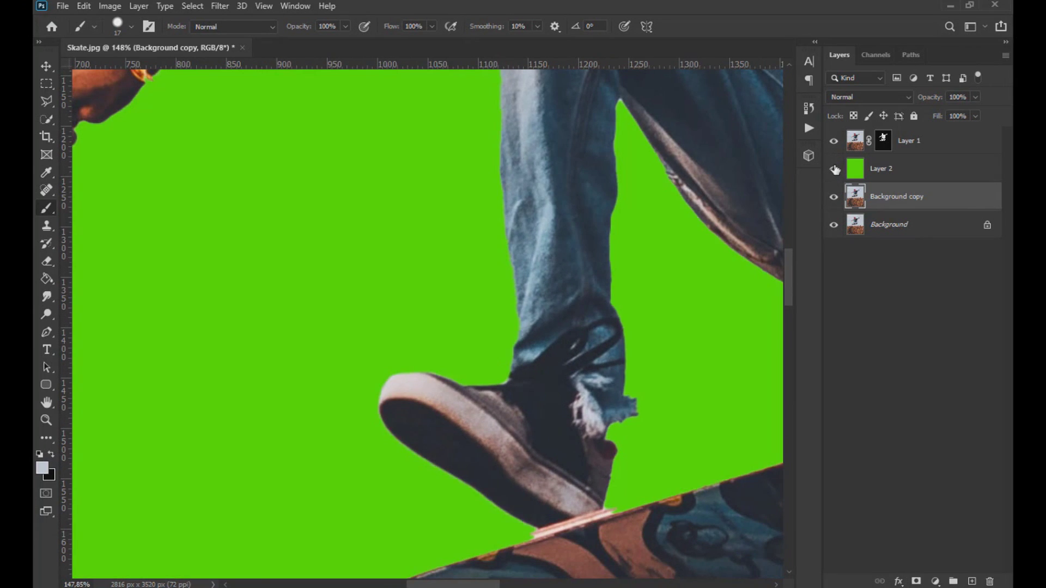
pyautogui.click(834, 169)
pyautogui.click(833, 170)
pyautogui.click(833, 171)
pyautogui.click(833, 172)
pyautogui.click(884, 140)
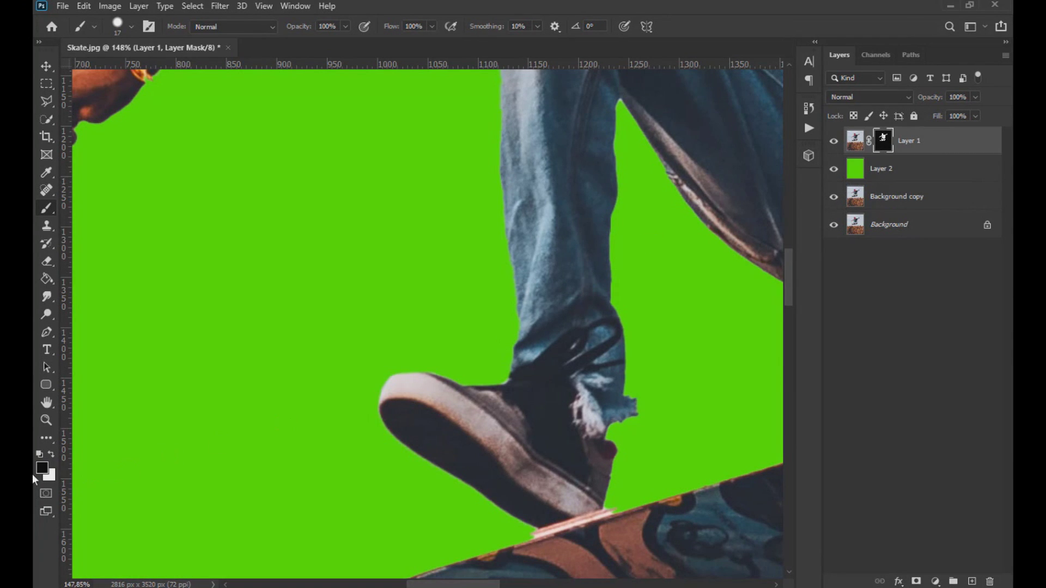
# Paint white on Layer 1's mask to restore the shoe toe's top edge, then set black
pyautogui.scroll(5, 456, 385)
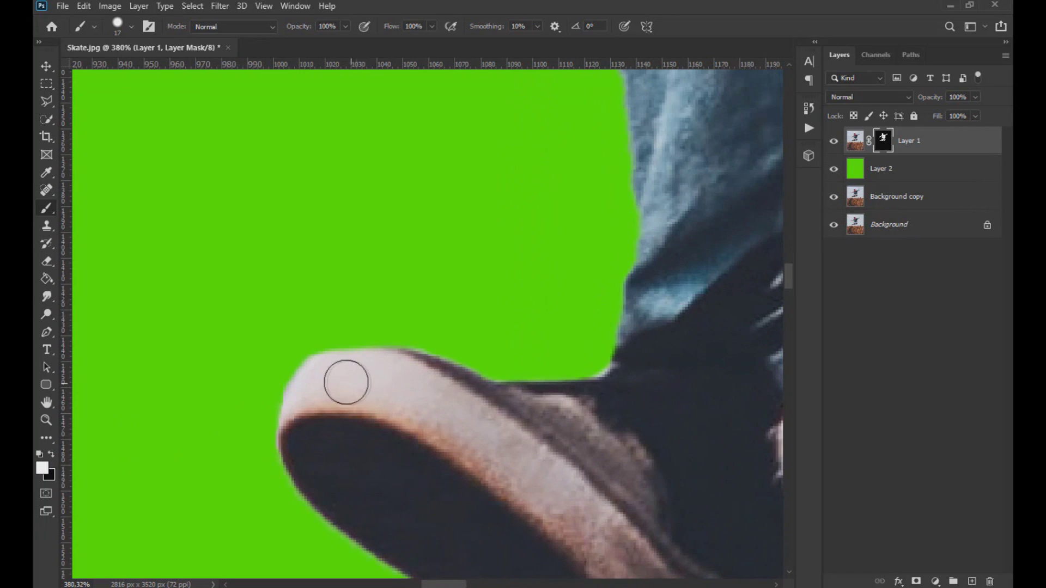
pyautogui.moveTo(360, 357)
pyautogui.mouseDown()
pyautogui.moveTo(390, 355)
pyautogui.moveTo(436, 378)
pyautogui.mouseUp()
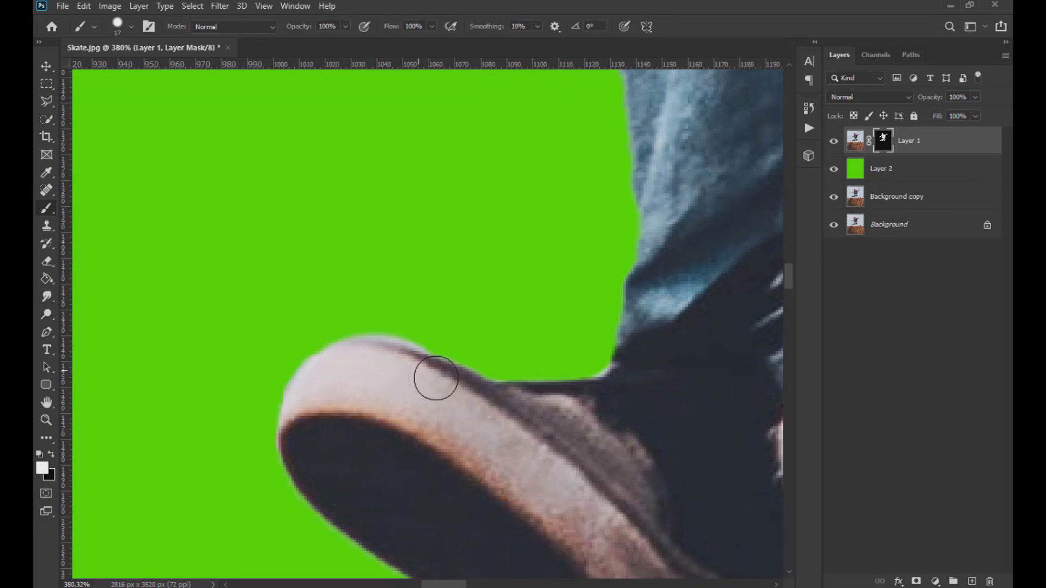
pyautogui.click(834, 171)
pyautogui.click(833, 170)
pyautogui.click(51, 454)
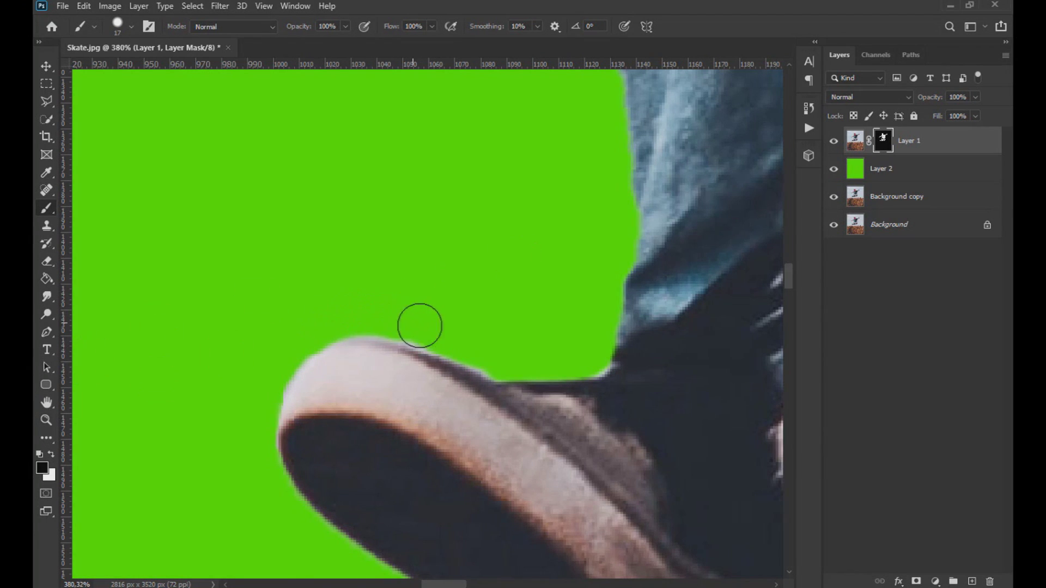
pyautogui.scroll(-3, 457, 310)
pyautogui.scroll(-5, 449, 296)
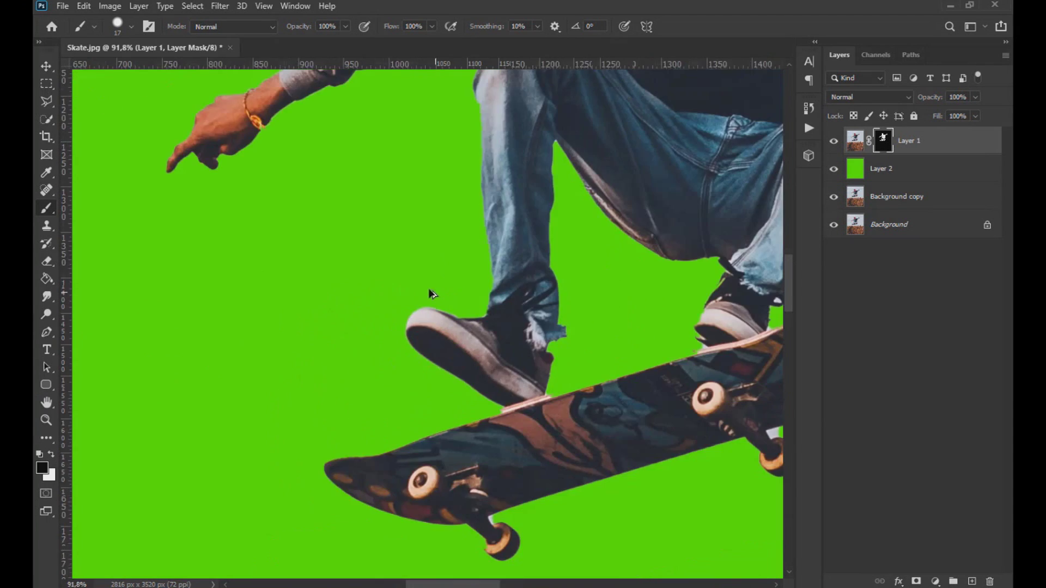
pyautogui.scroll(-2, 355, 174)
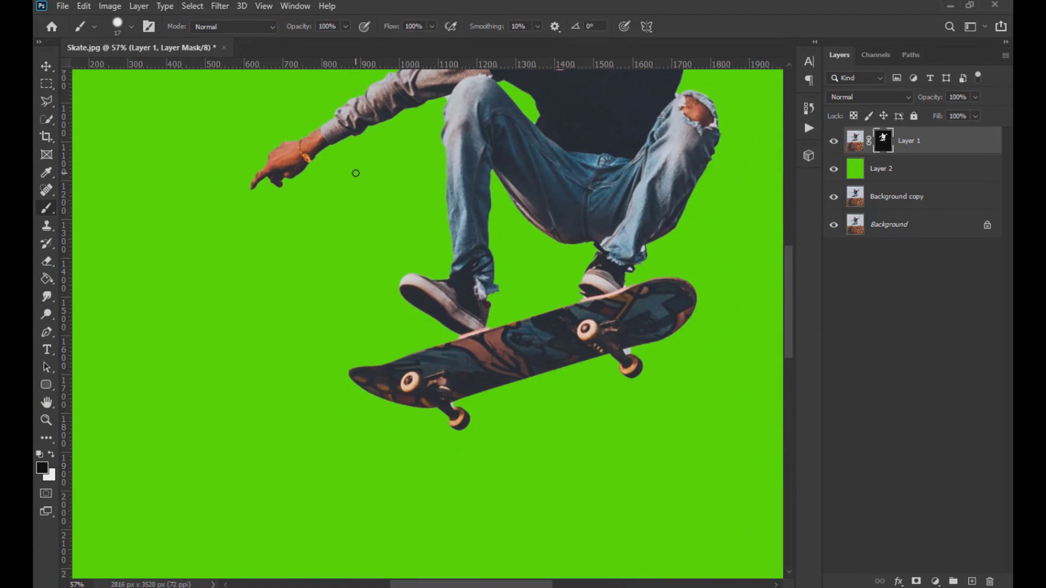
pyautogui.scroll(6, 700, 382)
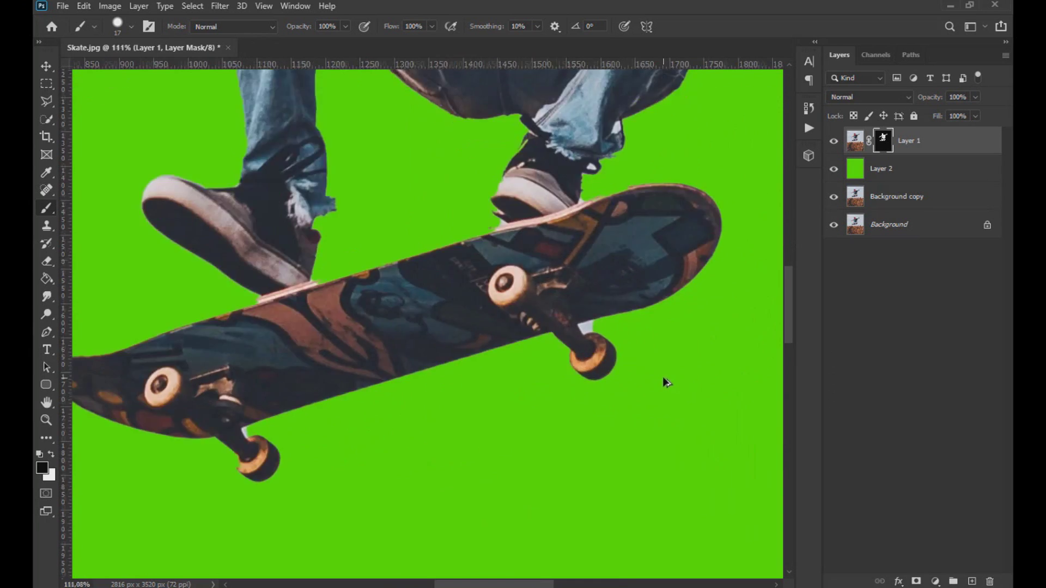
pyautogui.click(131, 26)
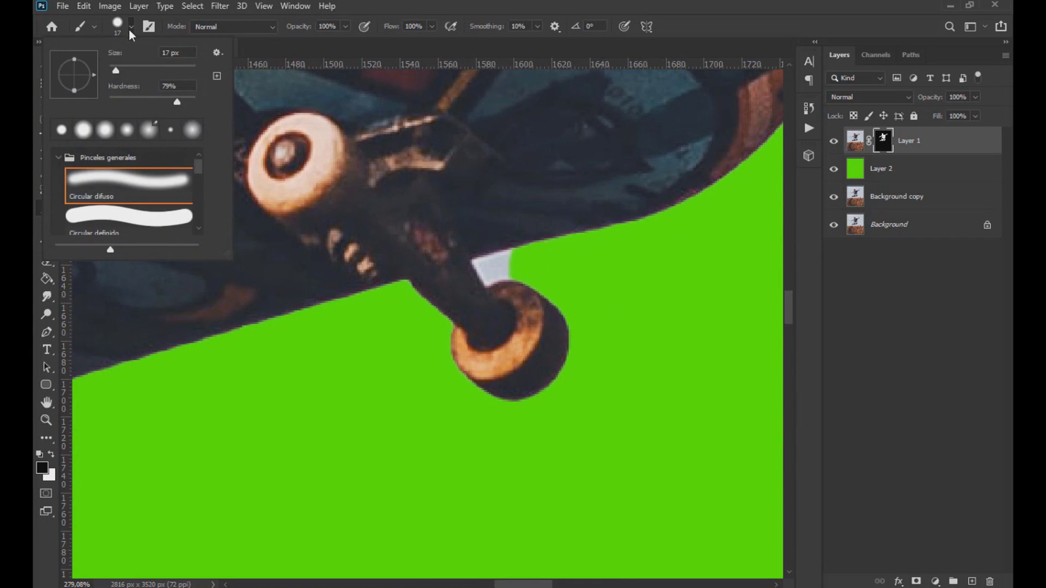
# With an 11 px brush, paint black on the mask over the grey patch by the truck
pyautogui.write('11')
pyautogui.press('Return')
pyautogui.click(485, 264)
pyautogui.moveTo(510, 272); pyautogui.dragTo(490, 273)
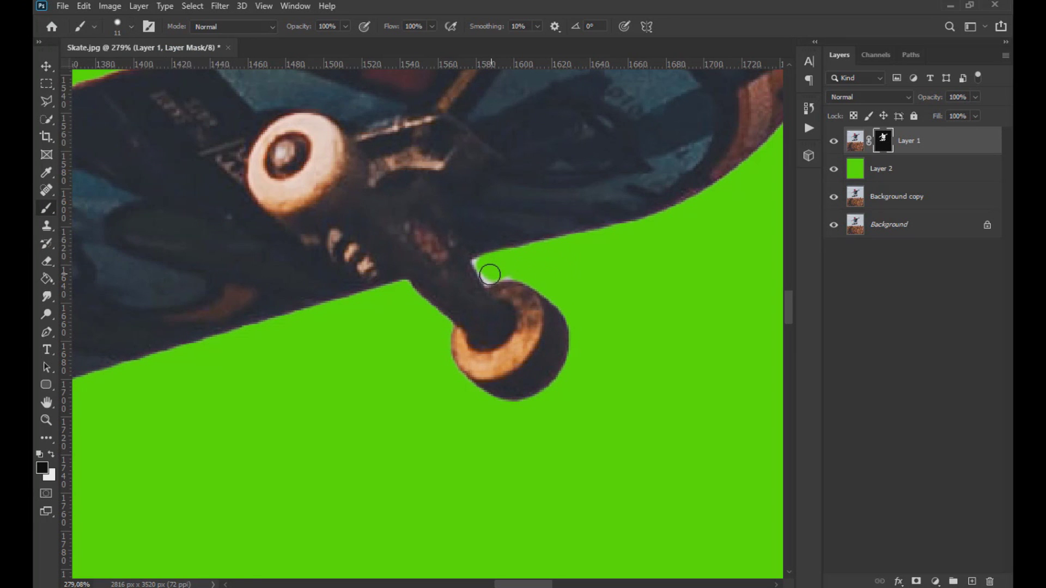
pyautogui.scroll(-5, 559, 268)
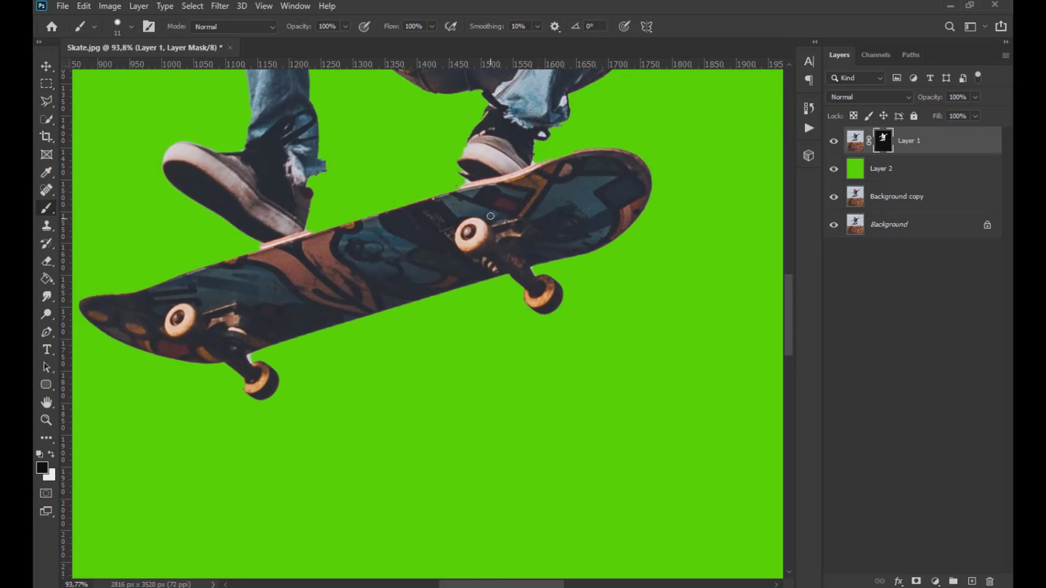
pyautogui.scroll(5, 552, 206)
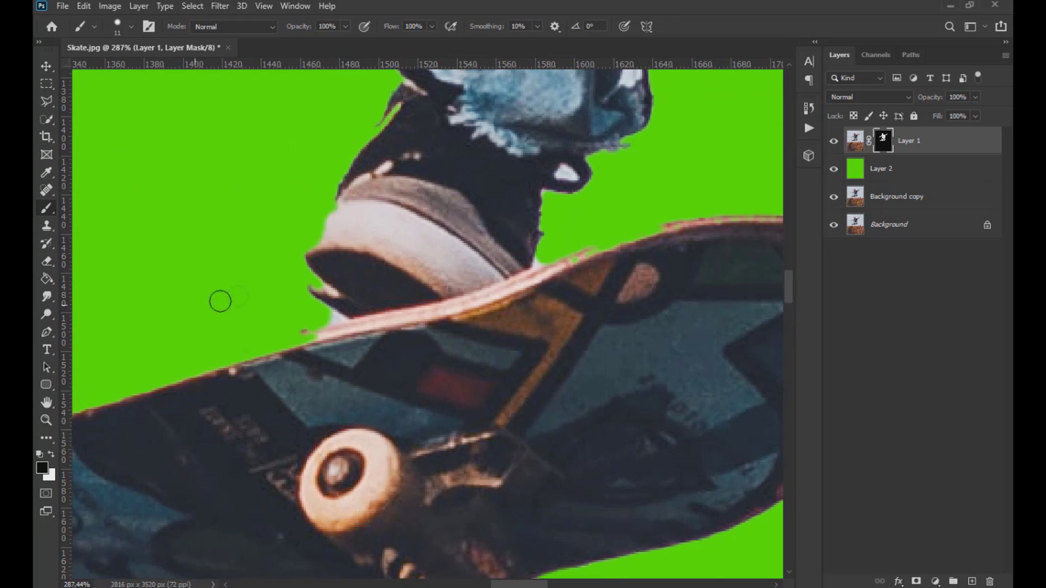
# Paint white to restore the shoe's left edge above the board, and hide the green layer
pyautogui.click(51, 454)
pyautogui.moveTo(342, 296)
pyautogui.mouseDown()
pyautogui.moveTo(313, 255)
pyautogui.moveTo(358, 183)
pyautogui.mouseUp()
pyautogui.click(839, 169)
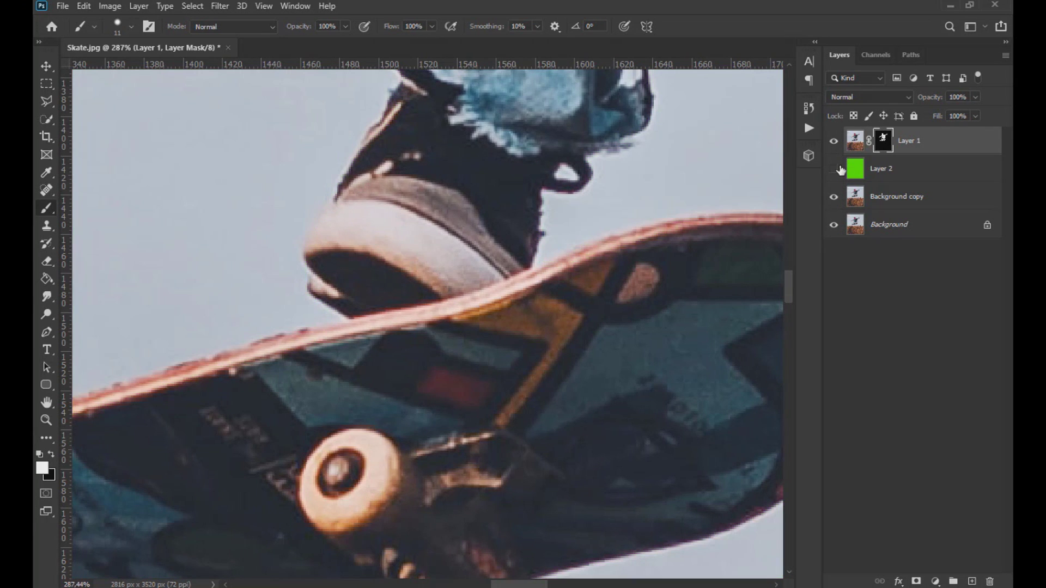
# Touch up the mask along the shoe's left edge, toggling the green backdrop to compare
pyautogui.click(833, 169)
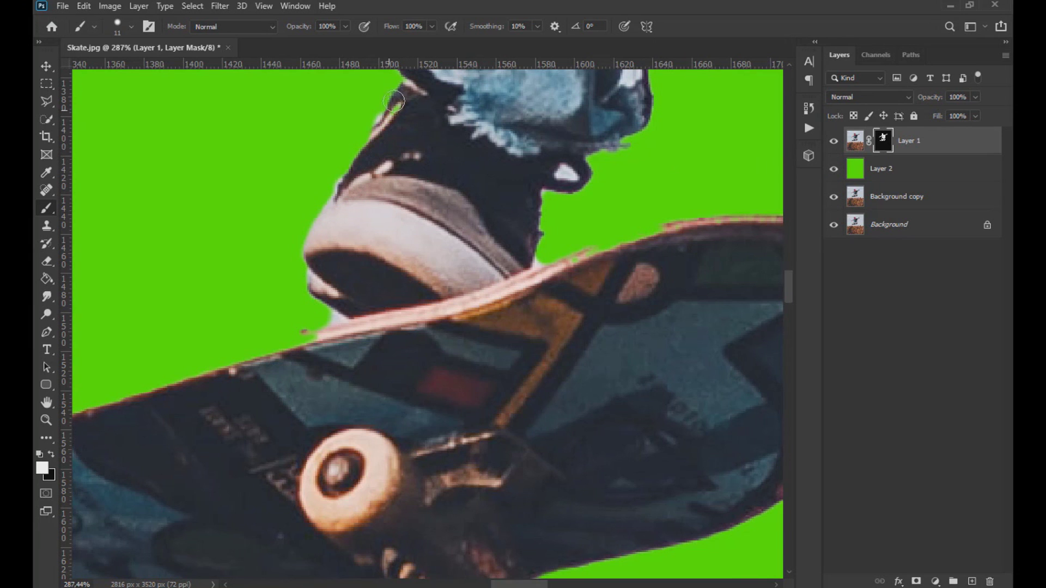
pyautogui.scroll(3, 398, 142)
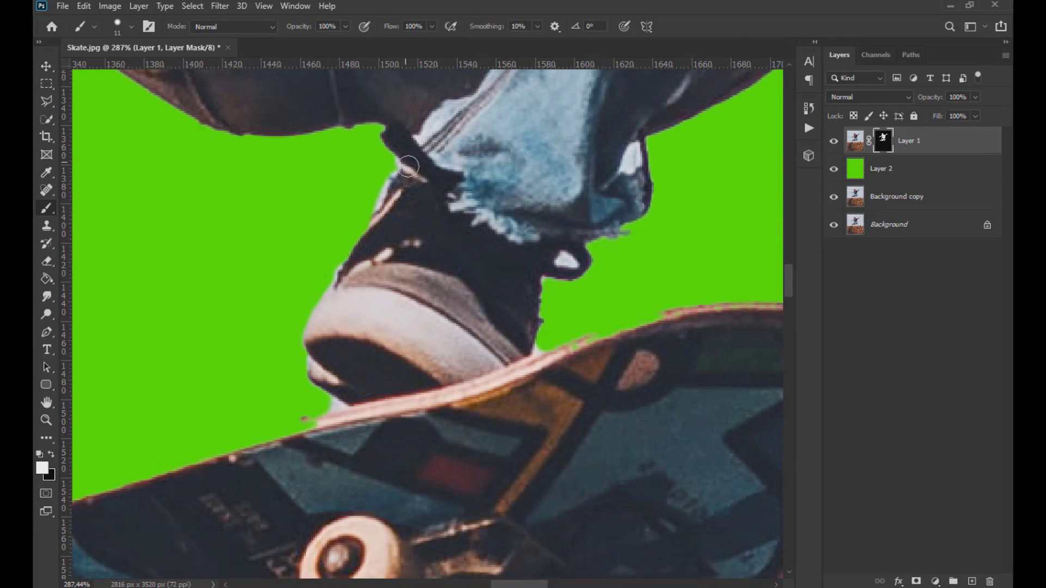
pyautogui.scroll(1, 405, 163)
pyautogui.click(835, 170)
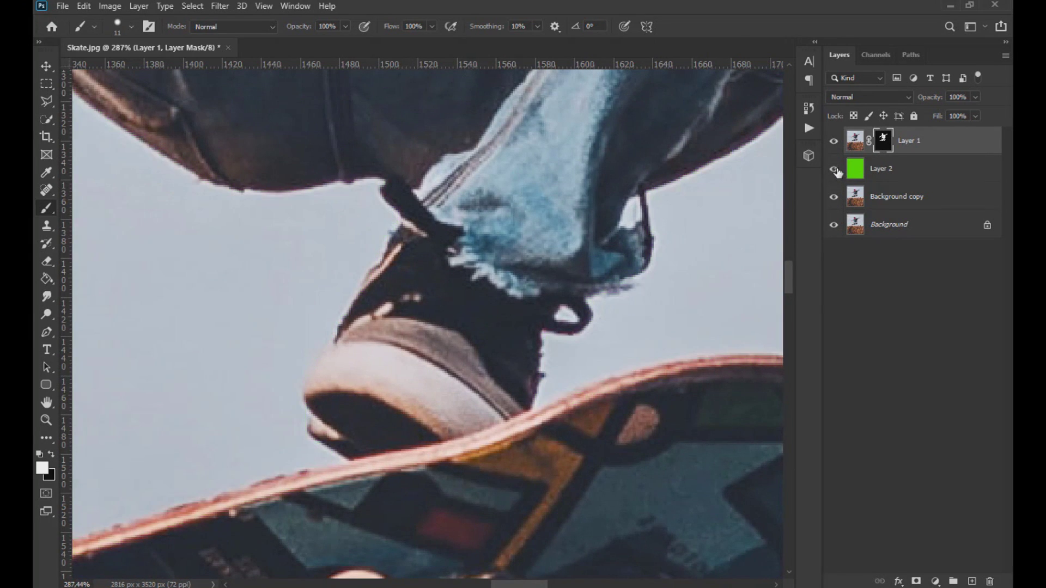
pyautogui.moveTo(358, 305); pyautogui.dragTo(341, 353)
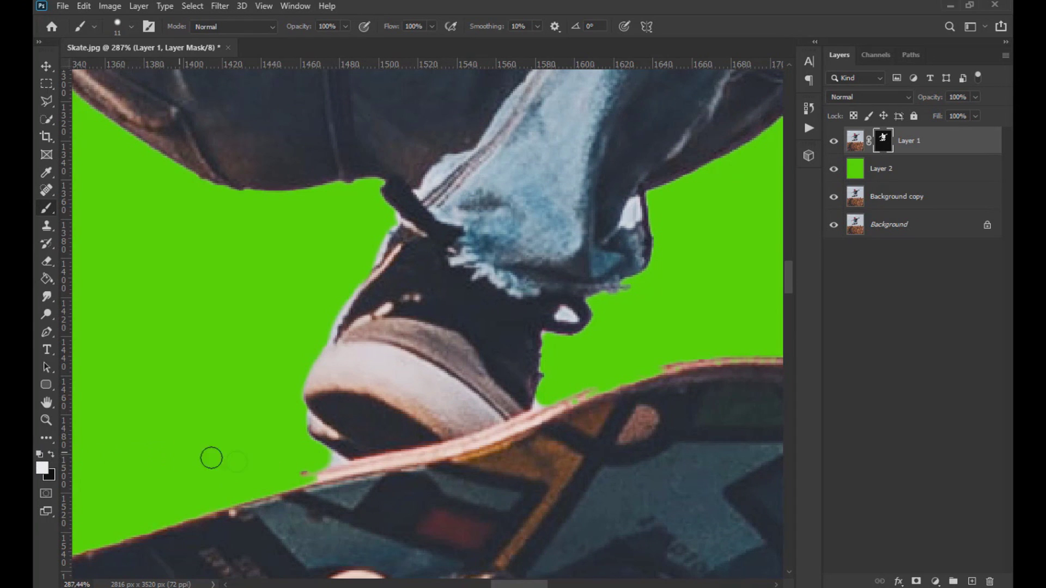
pyautogui.click(52, 453)
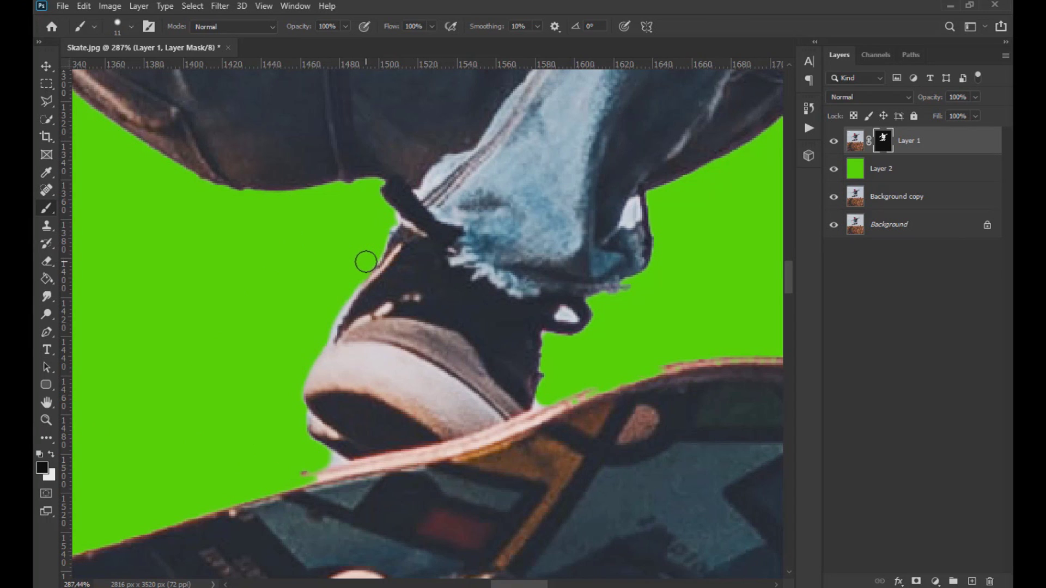
pyautogui.click(51, 456)
# Reveal and clean the skateboard's top edge on the mask, then hide the green backdrop
pyautogui.moveTo(578, 402)
pyautogui.mouseDown()
pyautogui.moveTo(675, 364)
pyautogui.moveTo(598, 404)
pyautogui.mouseUp()
pyautogui.moveTo(329, 476)
pyautogui.mouseDown()
pyautogui.moveTo(253, 494)
pyautogui.moveTo(196, 542)
pyautogui.mouseUp()
pyautogui.scroll(-3, 196, 541)
pyautogui.scroll(-2, 511, 551)
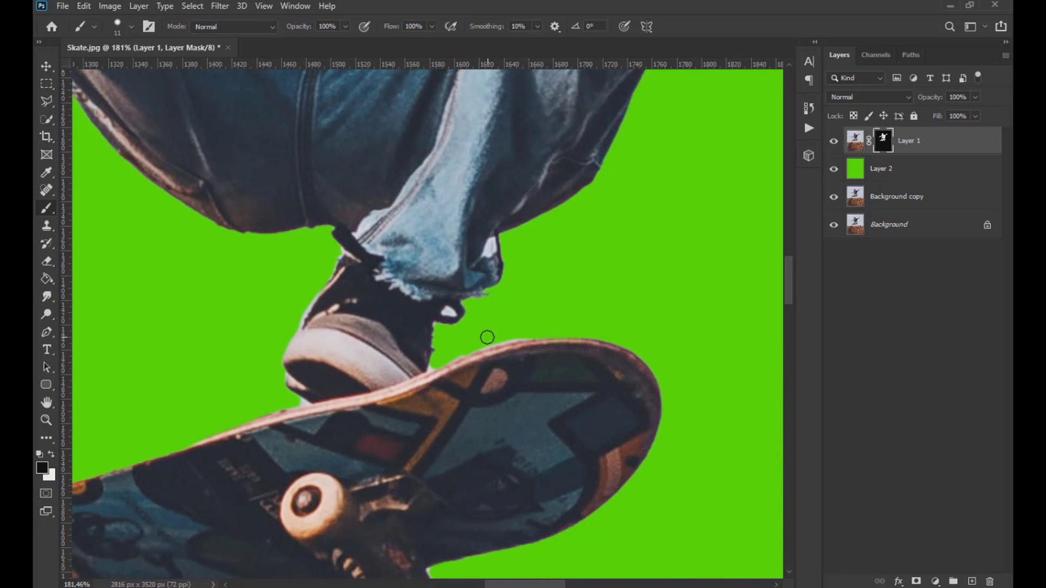
pyautogui.moveTo(493, 583); pyautogui.dragTo(481, 584)
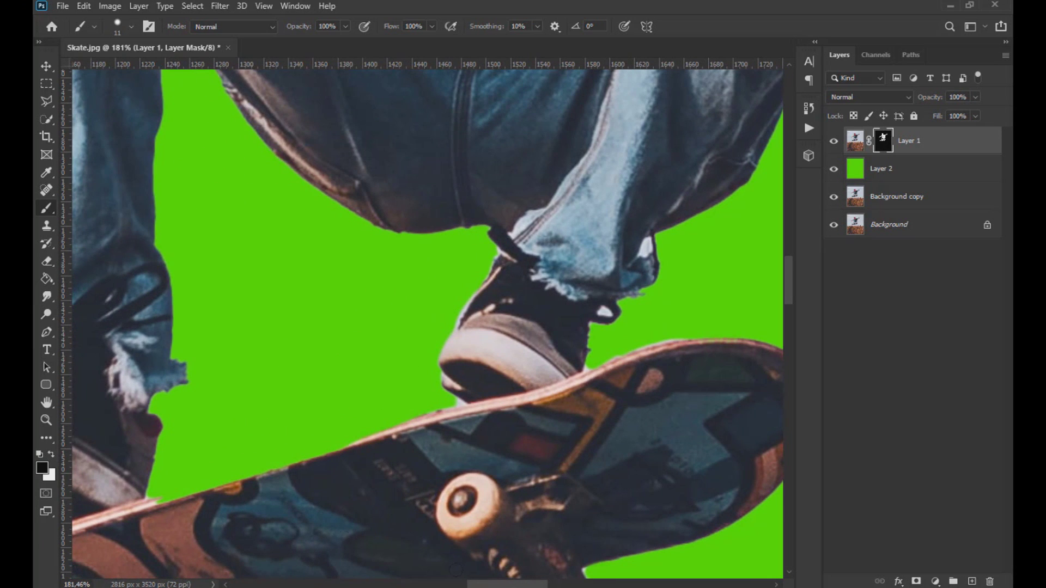
pyautogui.moveTo(159, 502); pyautogui.dragTo(335, 455)
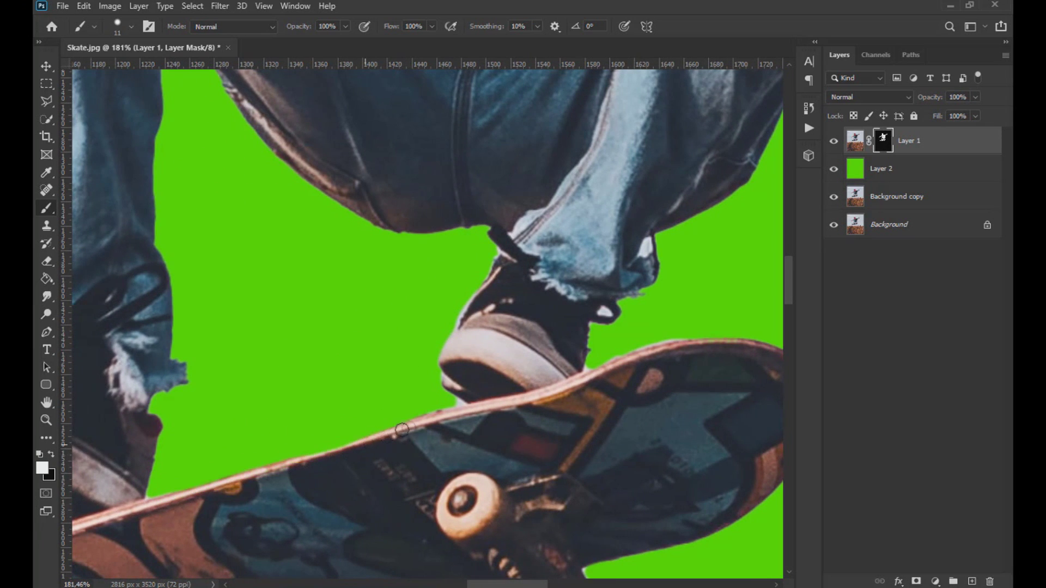
pyautogui.moveTo(418, 422); pyautogui.dragTo(147, 505)
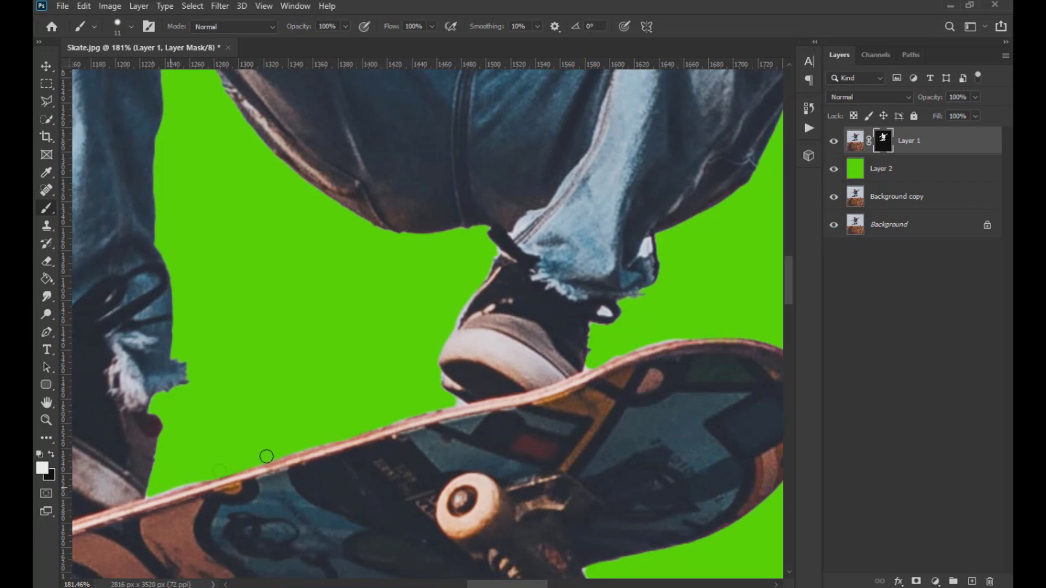
pyautogui.click(833, 169)
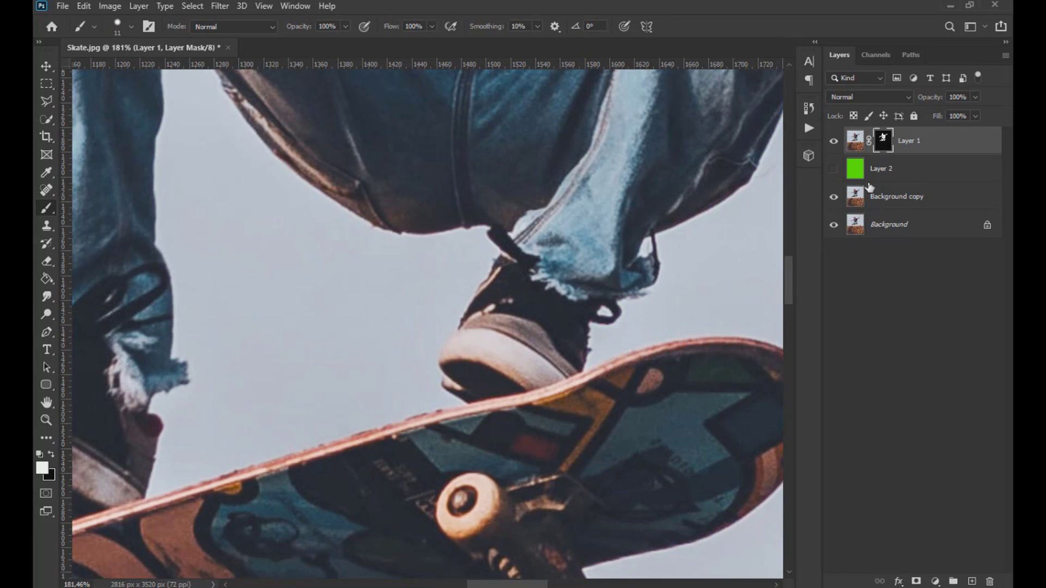
pyautogui.click(46, 103)
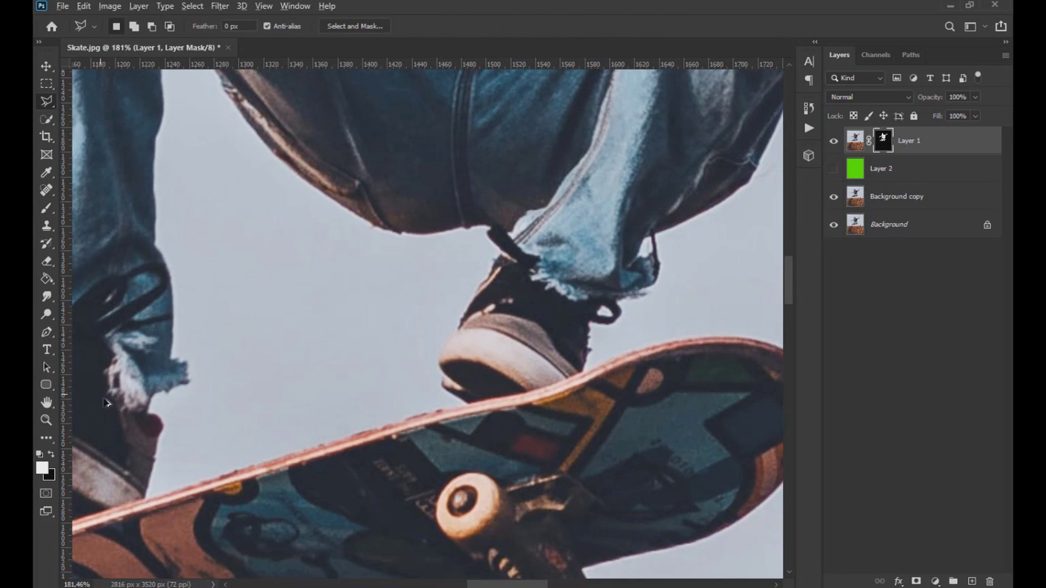
# Draw a polygonal selection strip along the skateboard's top edge
pyautogui.scroll(3, 131, 425)
pyautogui.click(156, 543)
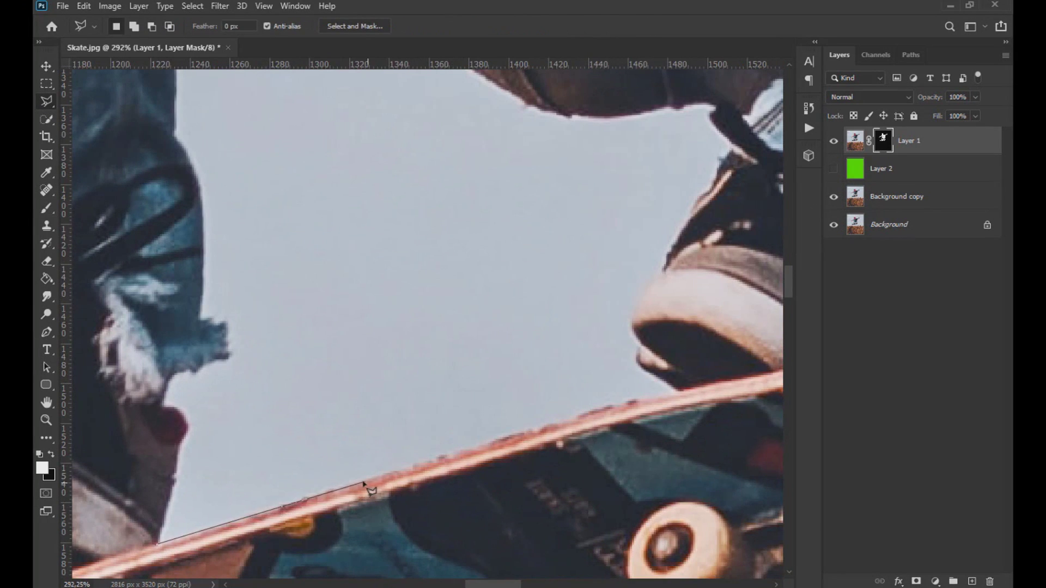
pyautogui.click(545, 423)
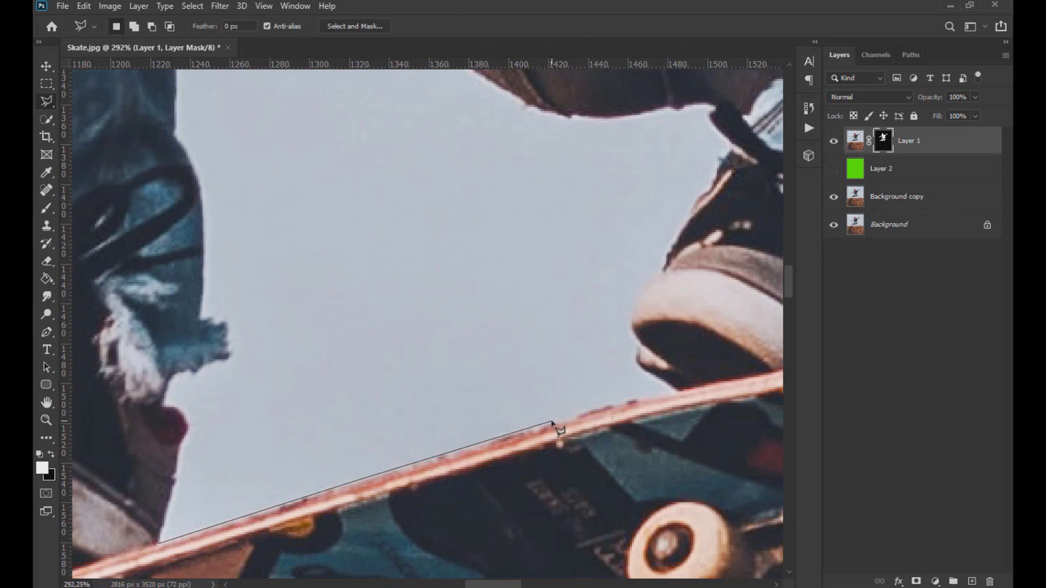
pyautogui.click(697, 385)
pyautogui.click(715, 404)
pyautogui.click(621, 487)
pyautogui.scroll(-1, 381, 517)
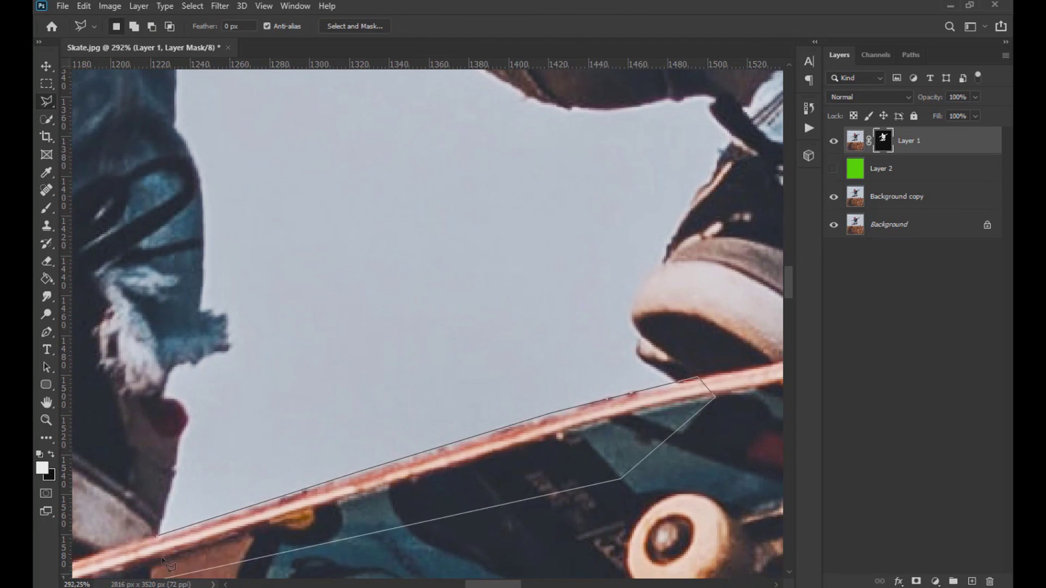
pyautogui.click(158, 537)
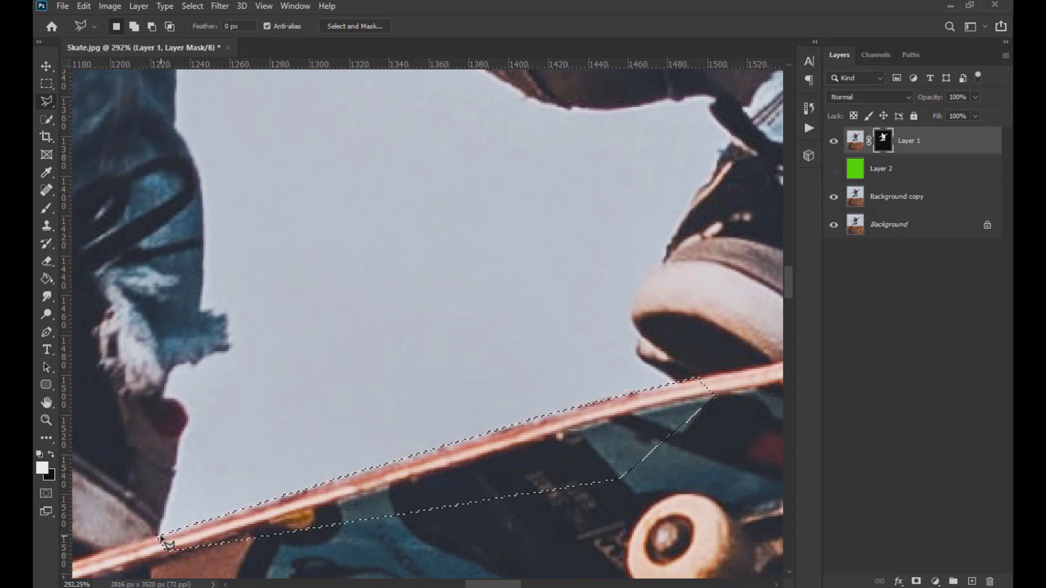
# Show the green Layer 2, target Layer 1's mask, and clear the selection
pyautogui.click(835, 171)
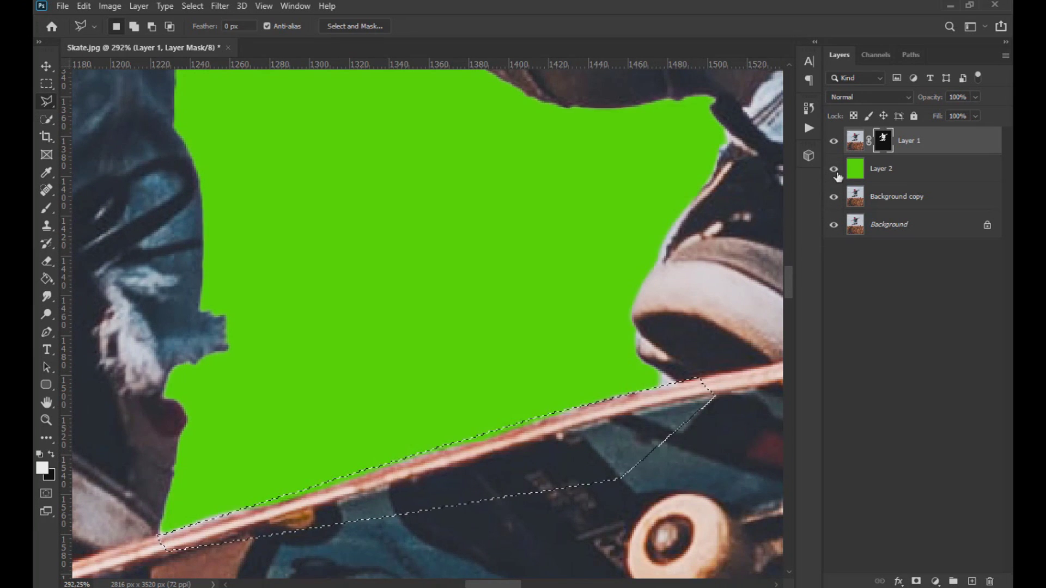
pyautogui.click(48, 208)
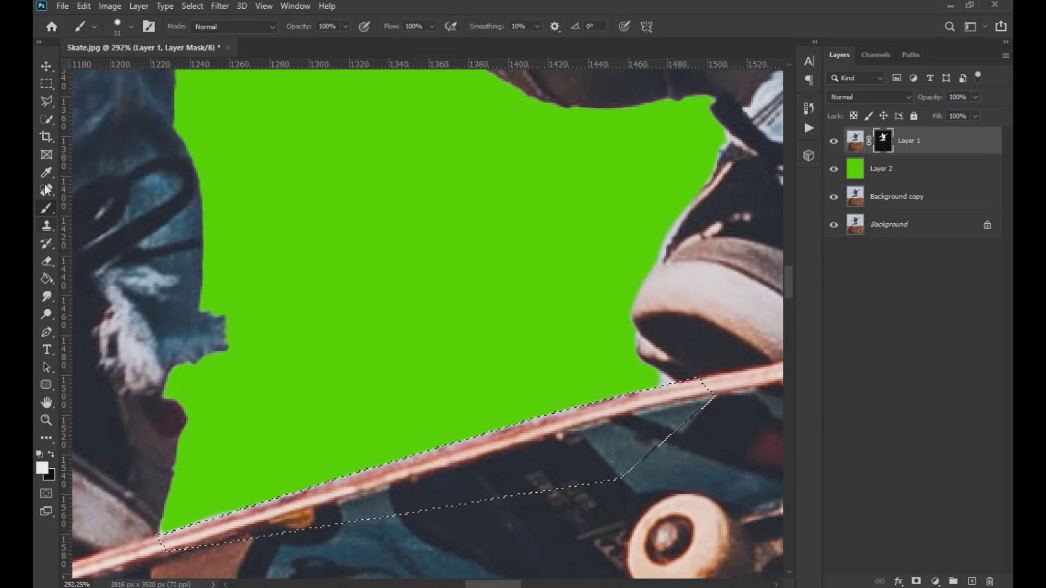
pyautogui.hotkey('ctrl', 'd')
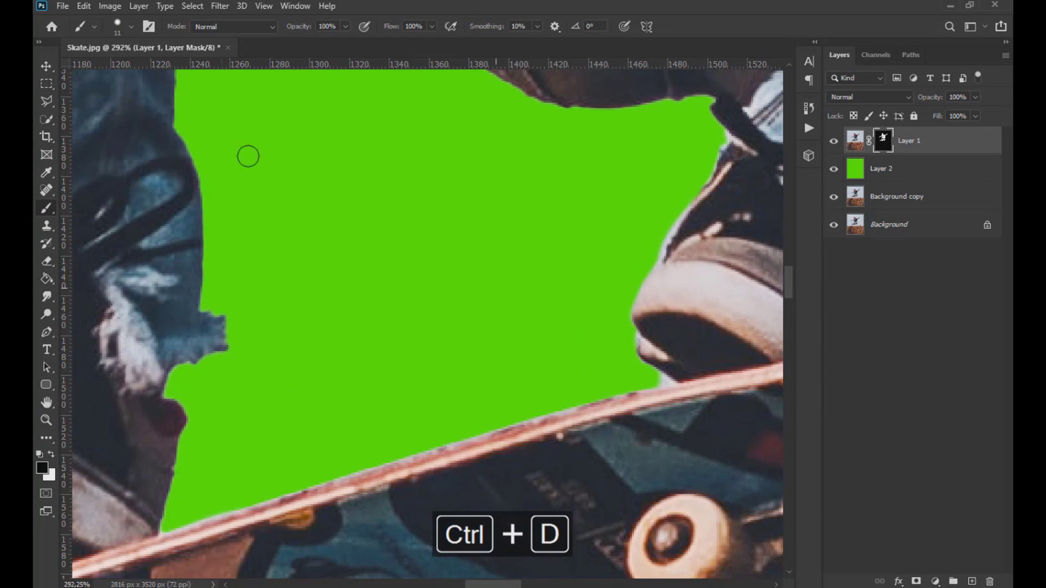
# Reduce the brush size to 6 px
pyautogui.click(123, 27)
pyautogui.click(169, 52)
pyautogui.write('7')
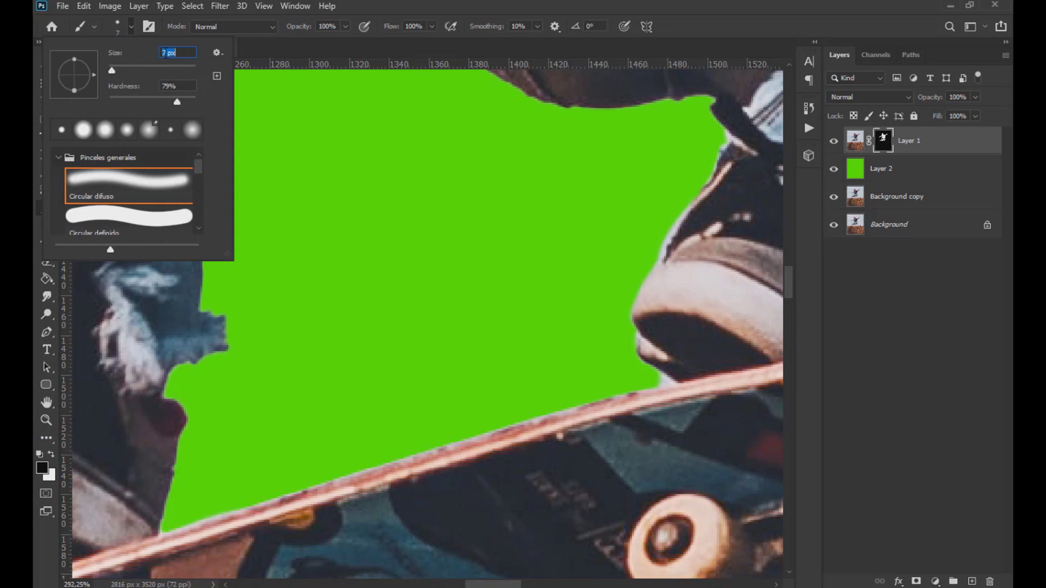
pyautogui.press('Return')
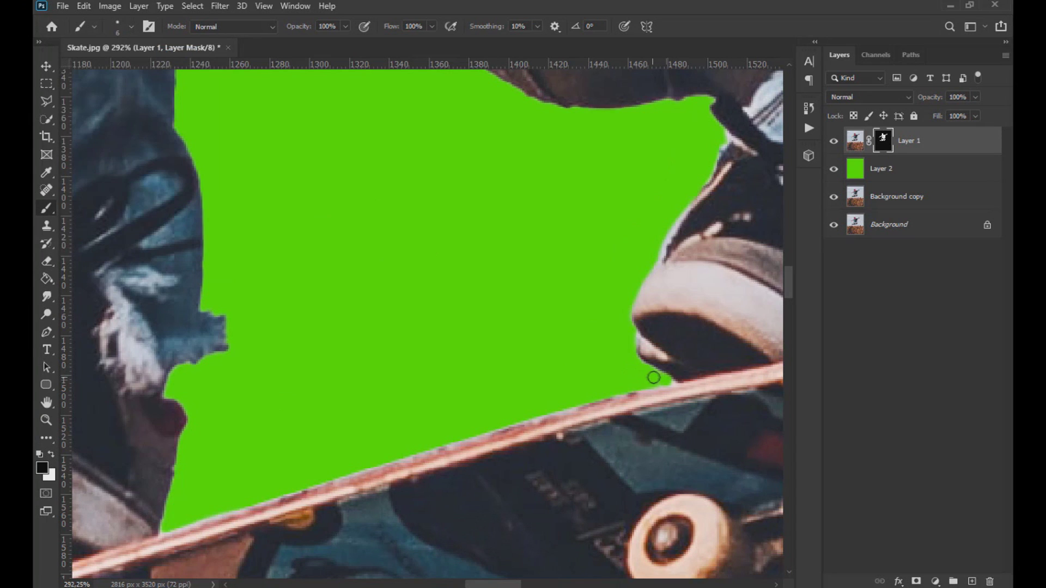
pyautogui.scroll(-6, 388, 407)
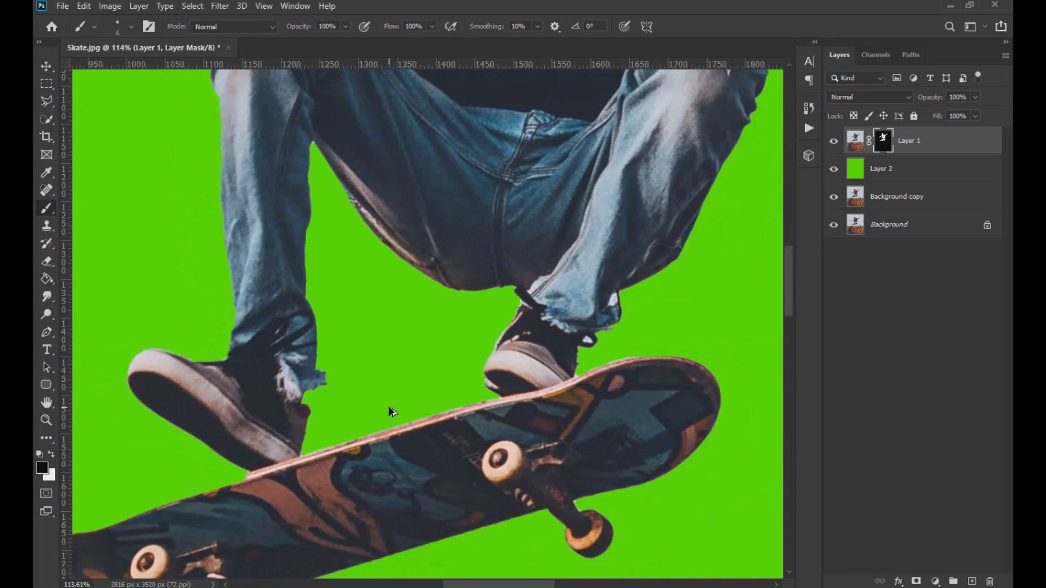
pyautogui.scroll(-2, 387, 406)
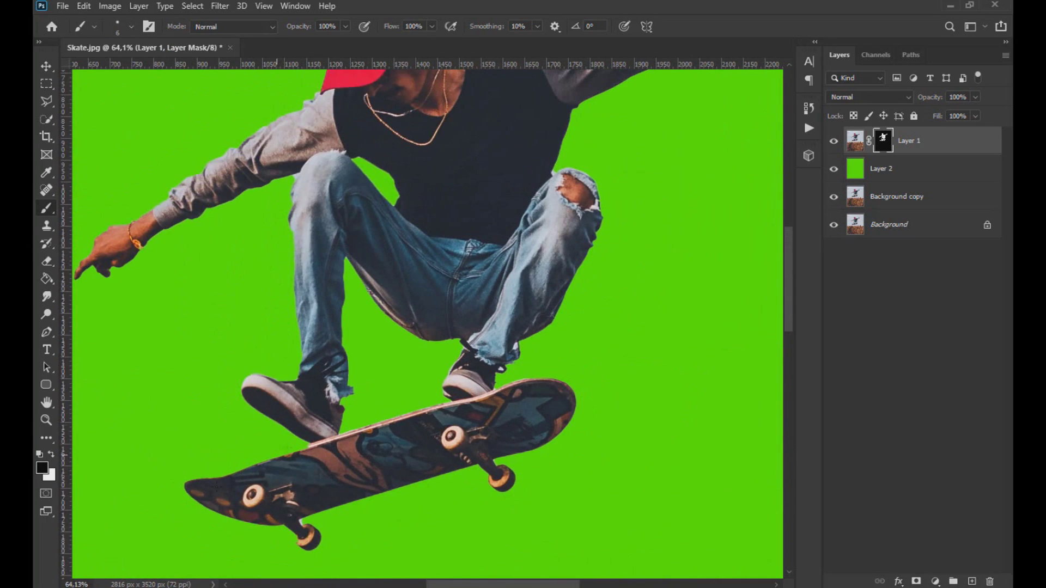
pyautogui.scroll(2, 164, 502)
pyautogui.scroll(3, 164, 498)
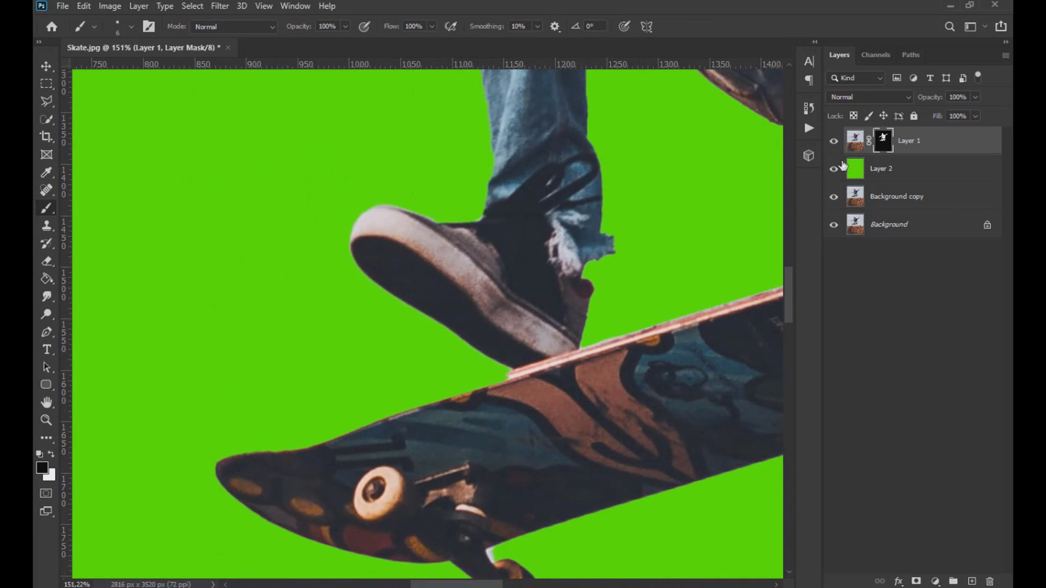
# Hide the green backdrop and lasso a selection around the board nose's top edge
pyautogui.click(834, 168)
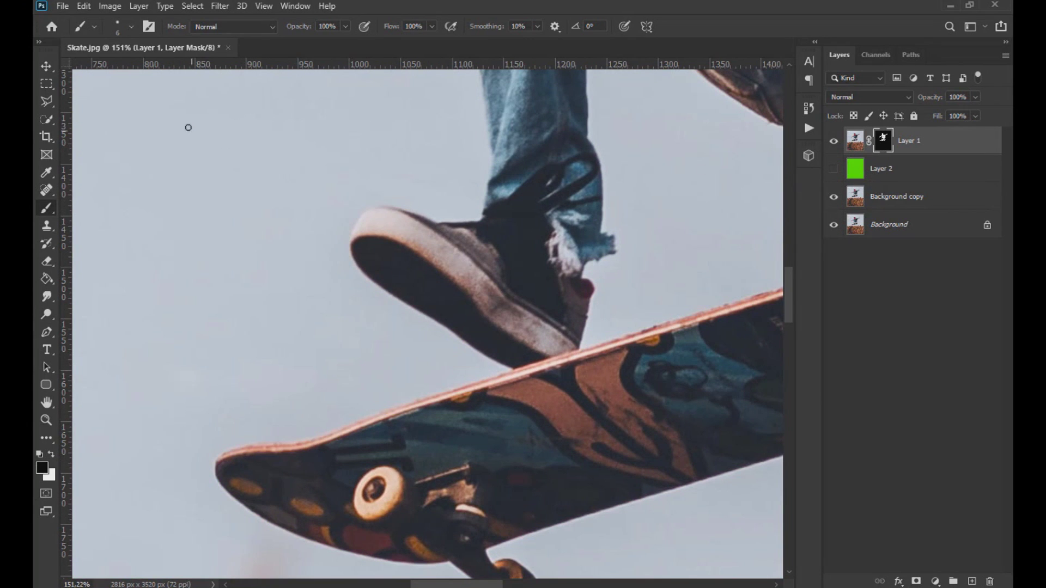
pyautogui.click(47, 101)
pyautogui.scroll(3, 218, 485)
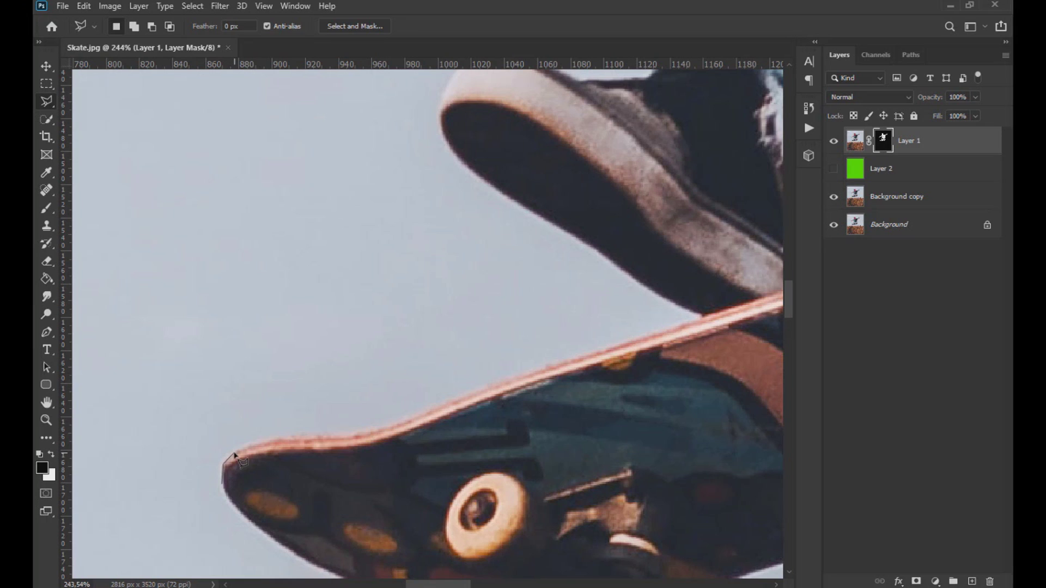
pyautogui.moveTo(286, 437)
pyautogui.mouseDown()
pyautogui.moveTo(489, 411)
pyautogui.moveTo(444, 407)
pyautogui.moveTo(713, 310)
pyautogui.moveTo(748, 338)
pyautogui.mouseUp()
pyautogui.click(741, 342)
pyautogui.click(553, 481)
pyautogui.click(246, 515)
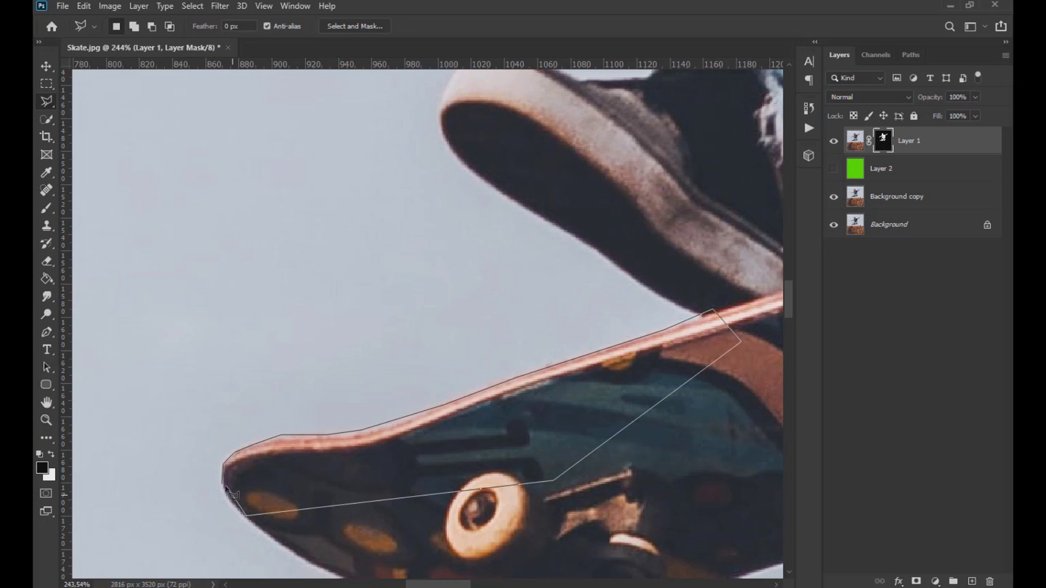
pyautogui.click(223, 486)
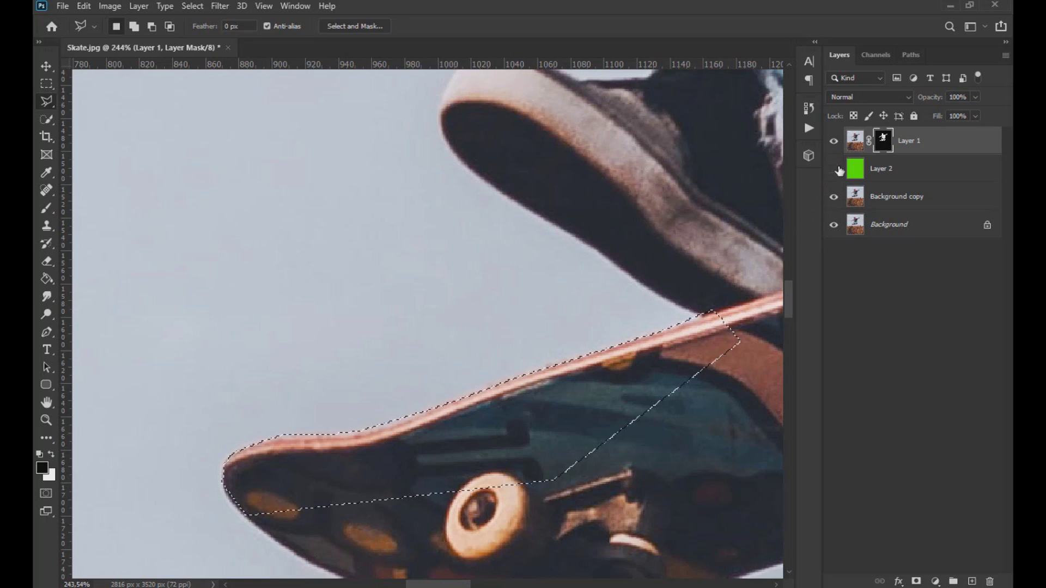
# Show the backdrop, target the mask with white paint, and enlarge the brush to 17 px
pyautogui.click(839, 170)
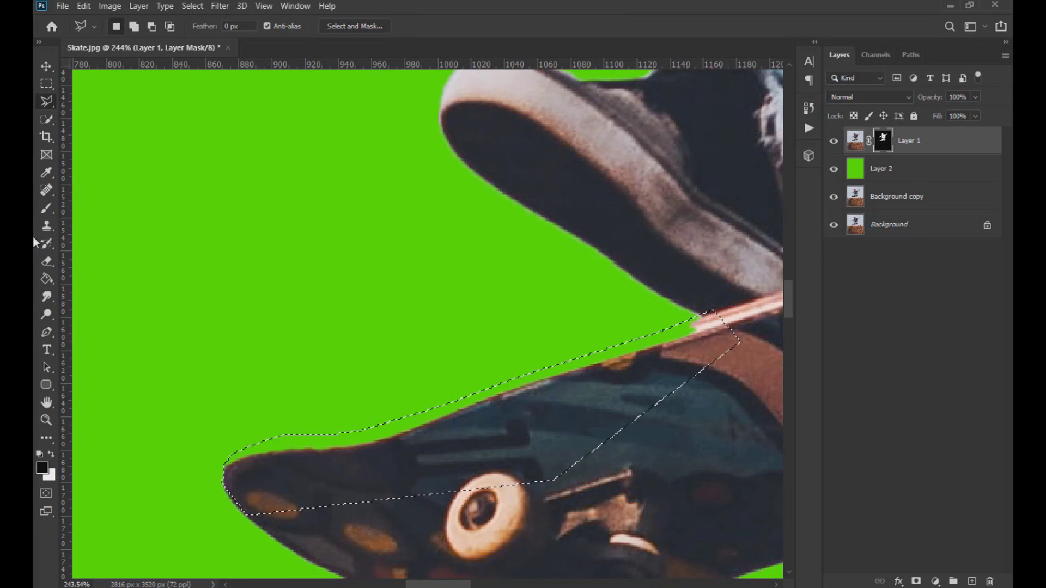
pyautogui.click(46, 208)
pyautogui.click(51, 454)
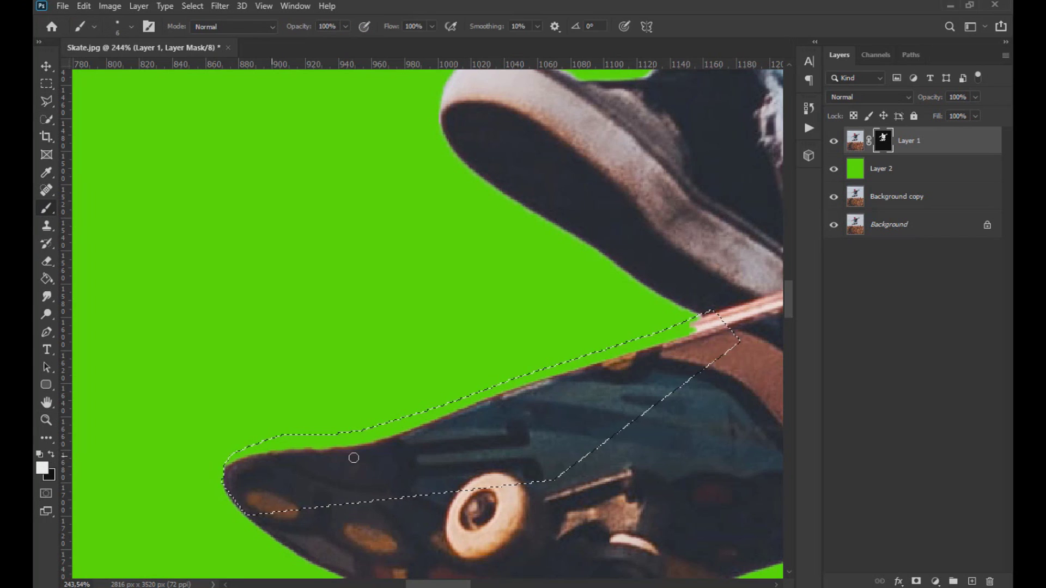
pyautogui.click(131, 27)
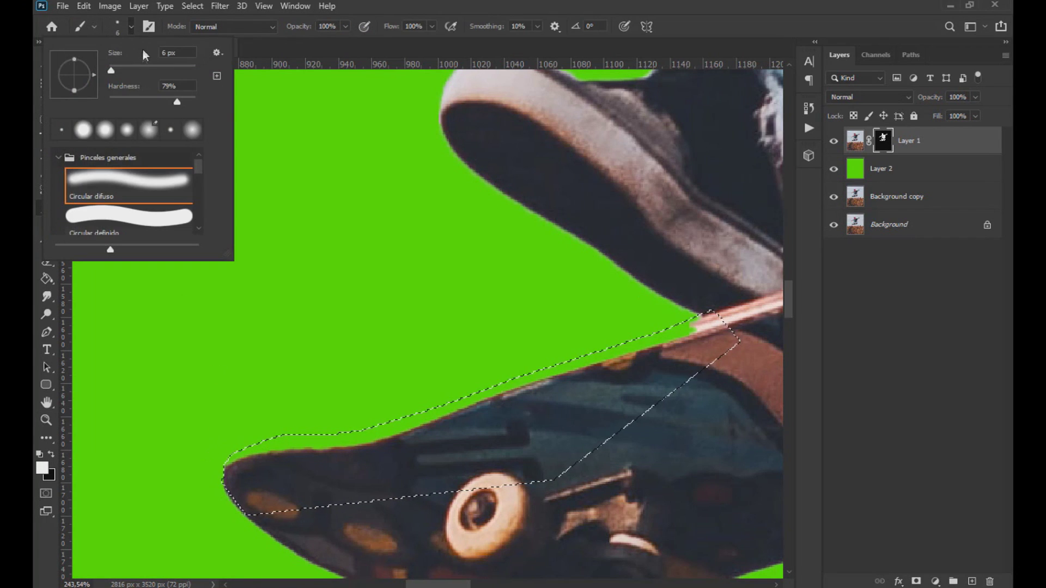
pyautogui.moveTo(117, 68); pyautogui.dragTo(121, 68)
# Paint the board's top rim back in within the selection, then deselect
pyautogui.click(235, 465)
pyautogui.moveTo(236, 464)
pyautogui.mouseDown()
pyautogui.moveTo(314, 437)
pyautogui.moveTo(417, 427)
pyautogui.moveTo(554, 355)
pyautogui.moveTo(735, 302)
pyautogui.moveTo(522, 368)
pyautogui.mouseUp()
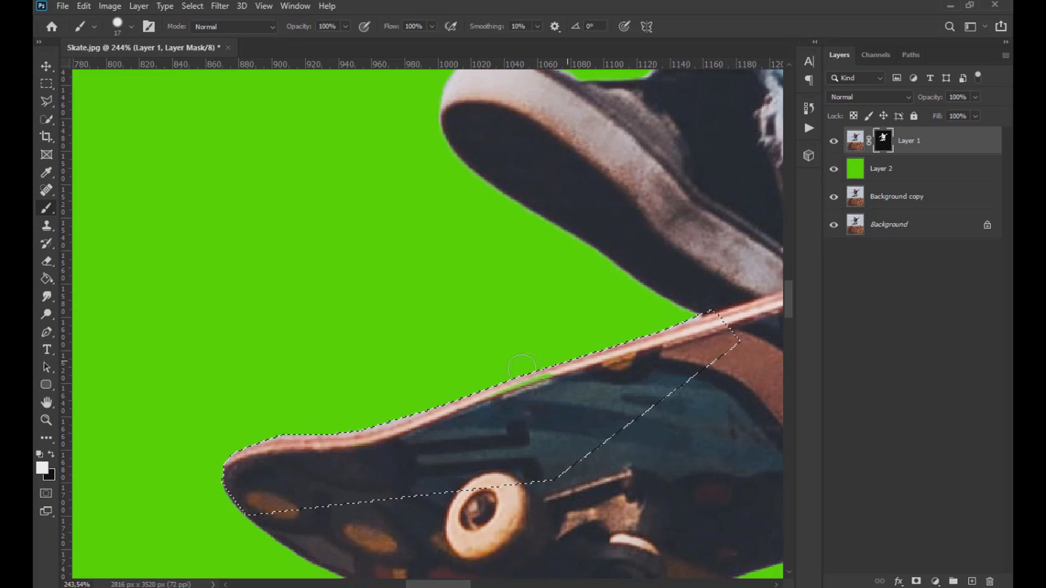
pyautogui.moveTo(434, 411); pyautogui.dragTo(559, 371)
pyautogui.hotkey('ctrl', 'd')
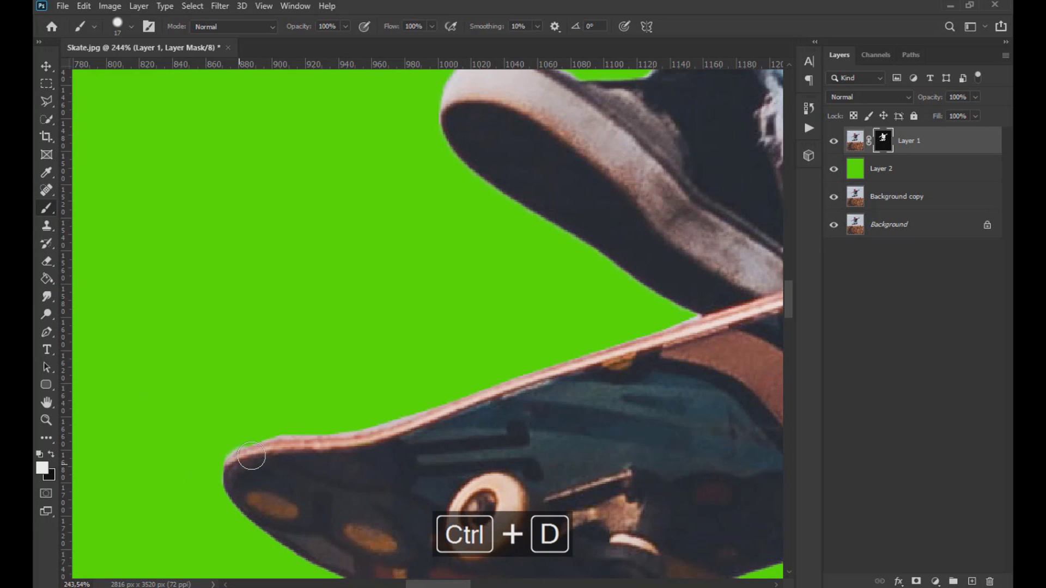
pyautogui.scroll(-3, 332, 466)
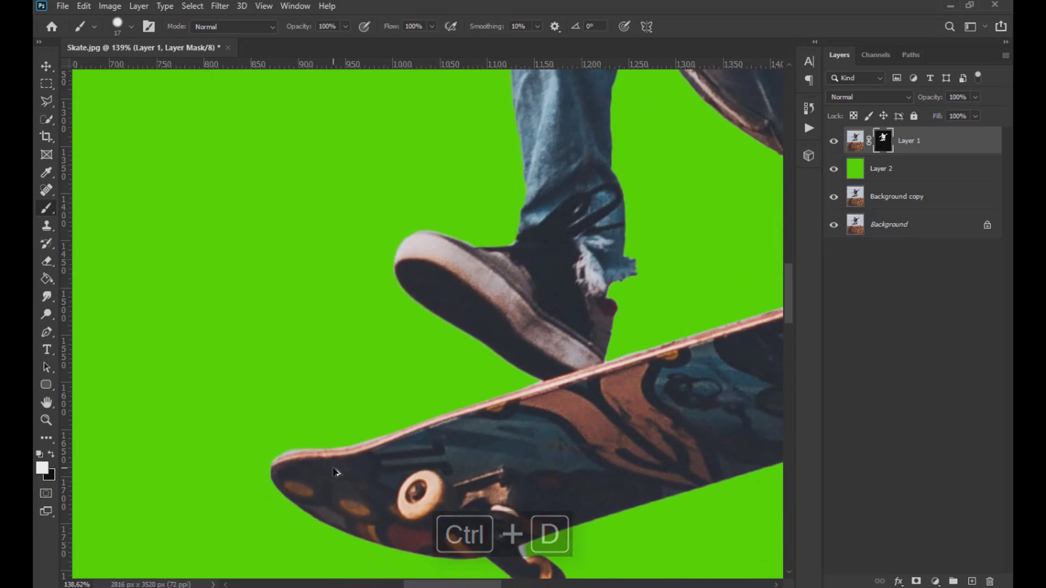
# Drop the brush to 15 px and paint the mask around the skateboard truck
pyautogui.scroll(-2, 336, 472)
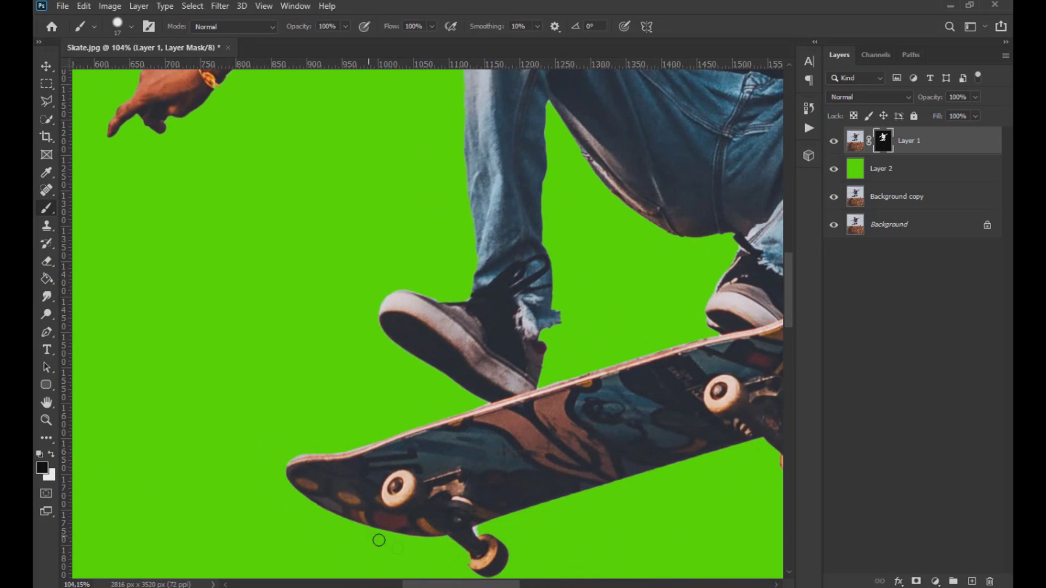
pyautogui.scroll(6, 373, 538)
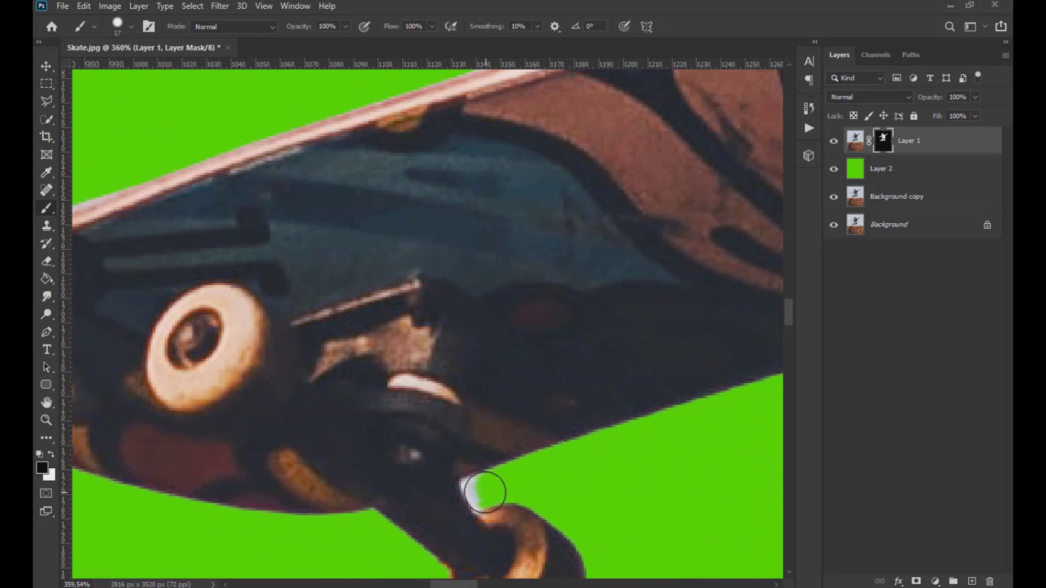
pyautogui.click(131, 26)
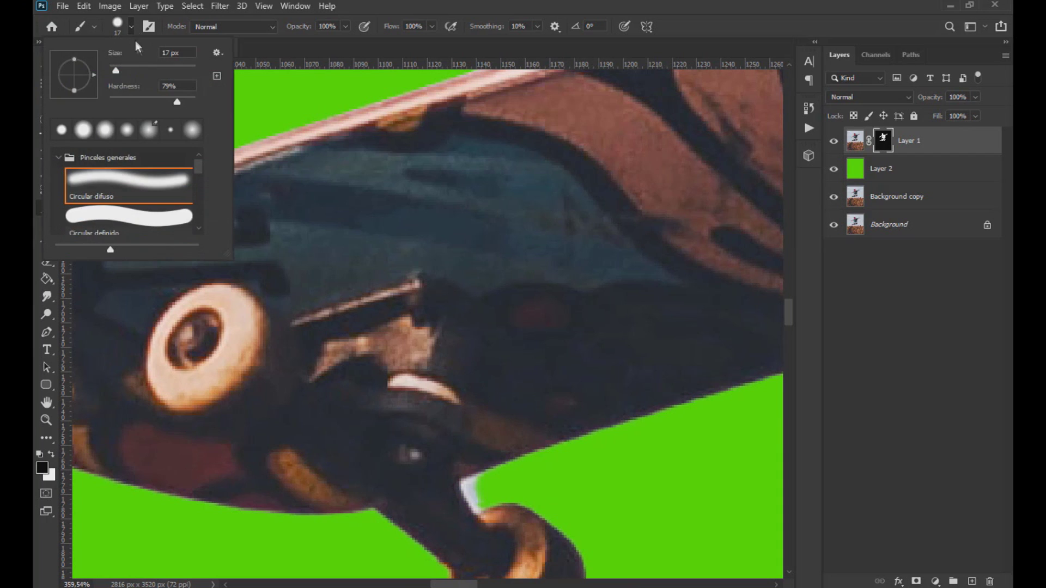
pyautogui.click(163, 53)
pyautogui.scroll(-2, 164, 55)
pyautogui.click(473, 487)
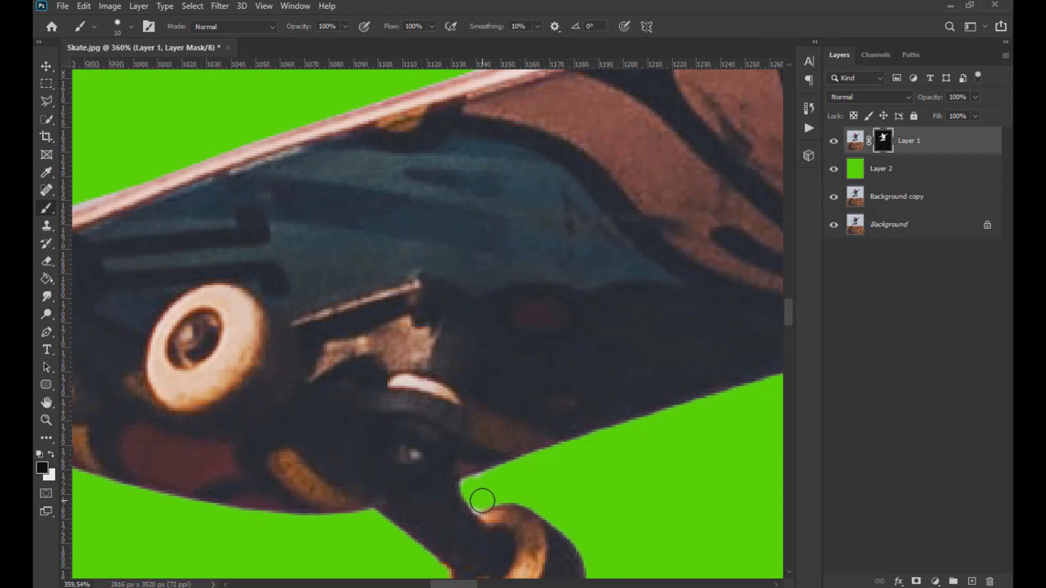
pyautogui.scroll(-5, 496, 498)
pyautogui.scroll(-2, 496, 500)
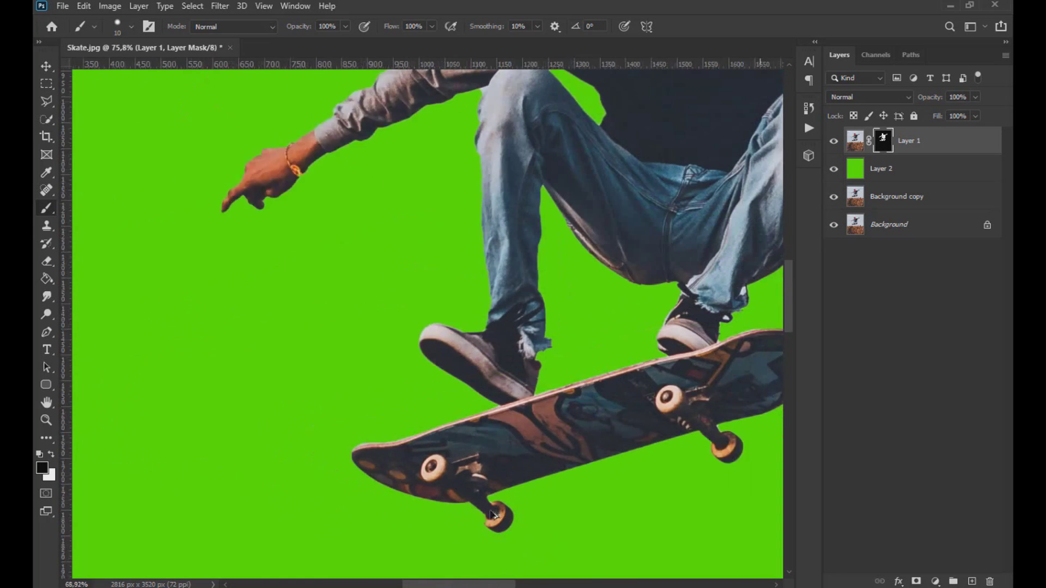
pyautogui.moveTo(473, 586); pyautogui.dragTo(505, 586)
# Mask out the notch between arm and knee with a smaller brush, then show Layer 2 again
pyautogui.scroll(6, 550, 341)
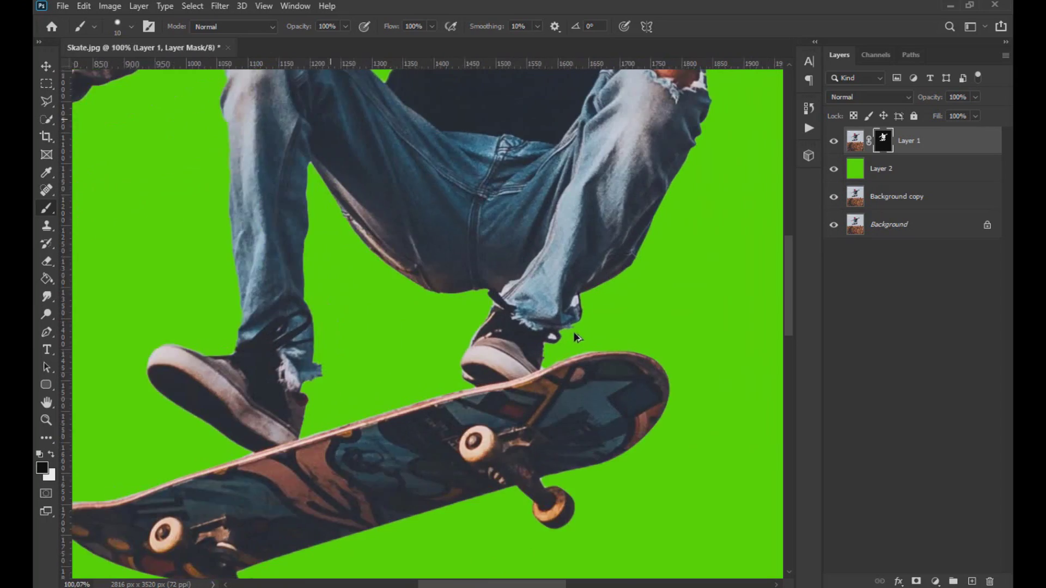
pyautogui.scroll(-3, 569, 284)
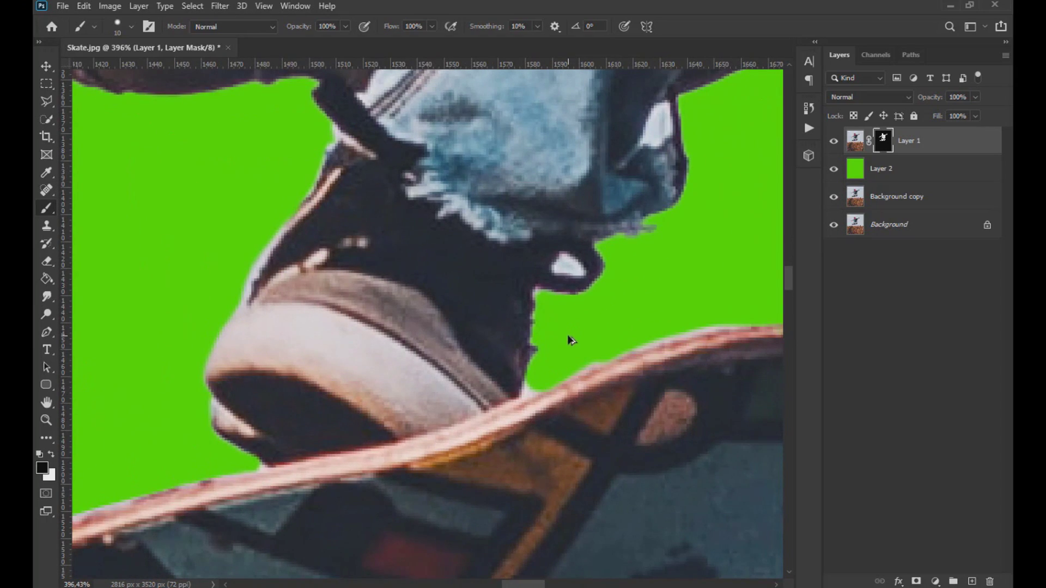
pyautogui.scroll(-3, 568, 325)
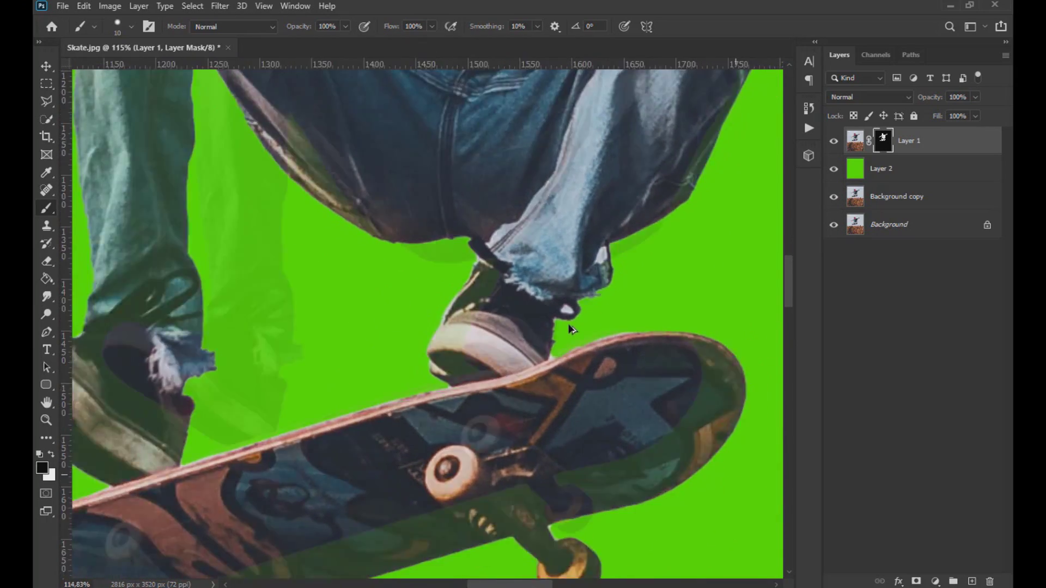
pyautogui.scroll(4, 396, 177)
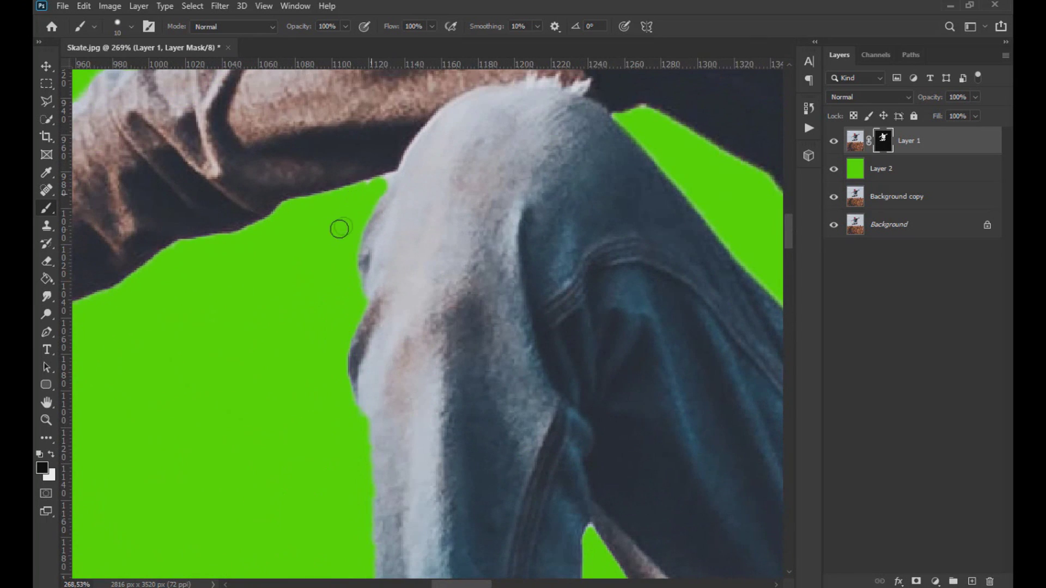
pyautogui.moveTo(387, 179); pyautogui.dragTo(362, 190)
pyautogui.scroll(-3, 364, 231)
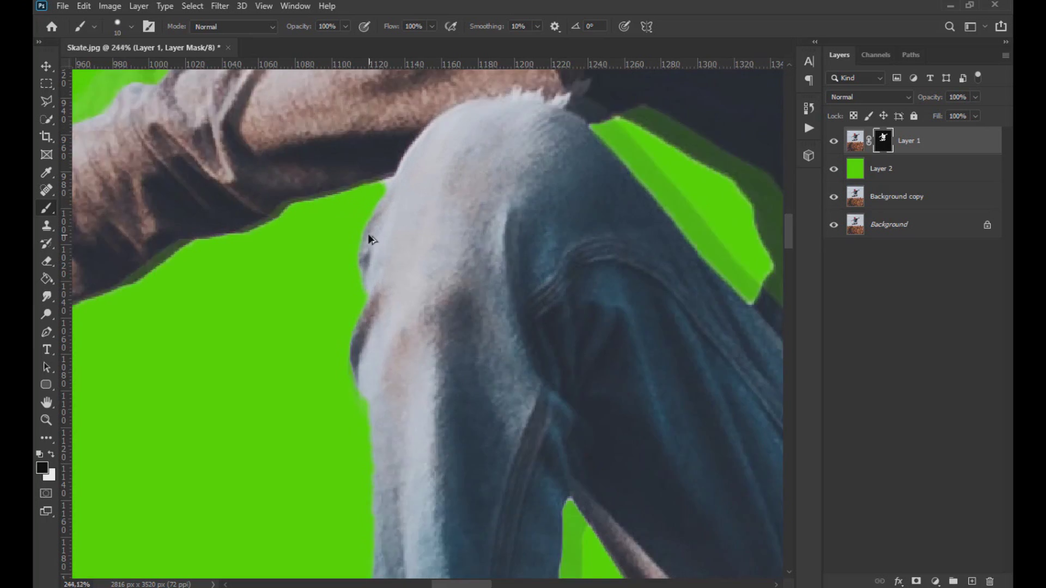
pyautogui.scroll(5, 356, 222)
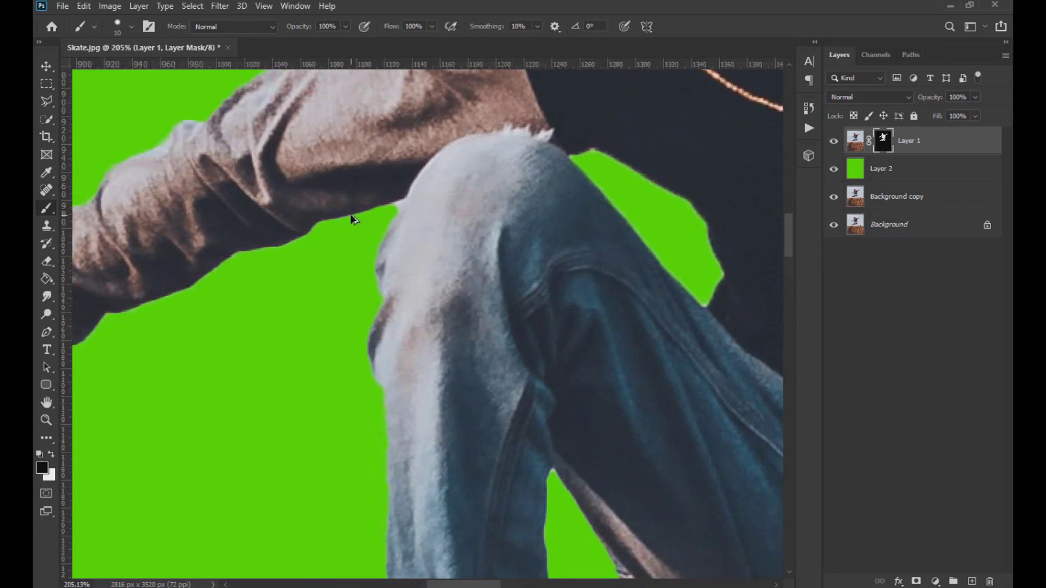
pyautogui.click(131, 27)
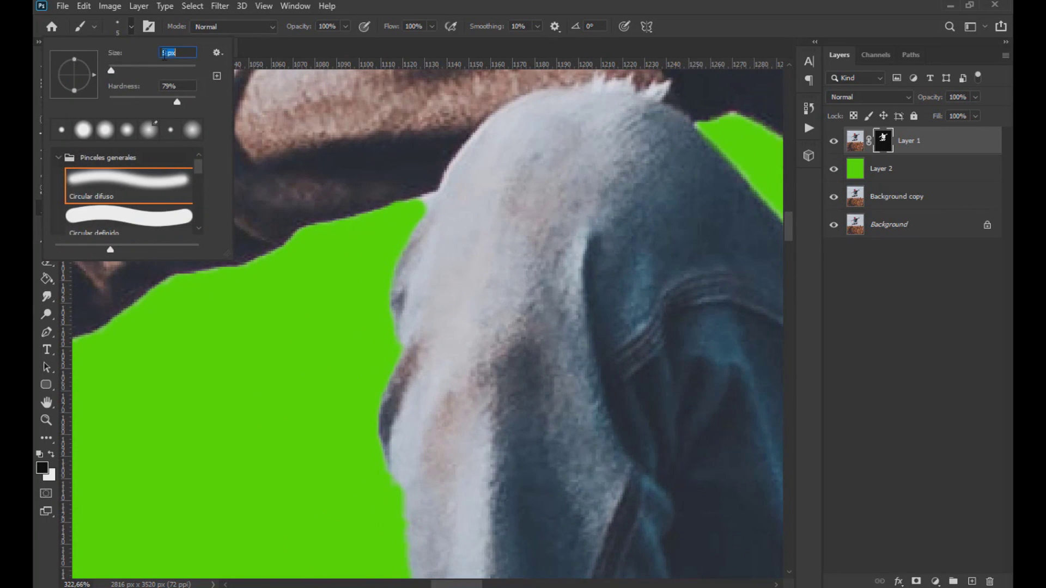
pyautogui.moveTo(430, 199); pyautogui.dragTo(405, 218)
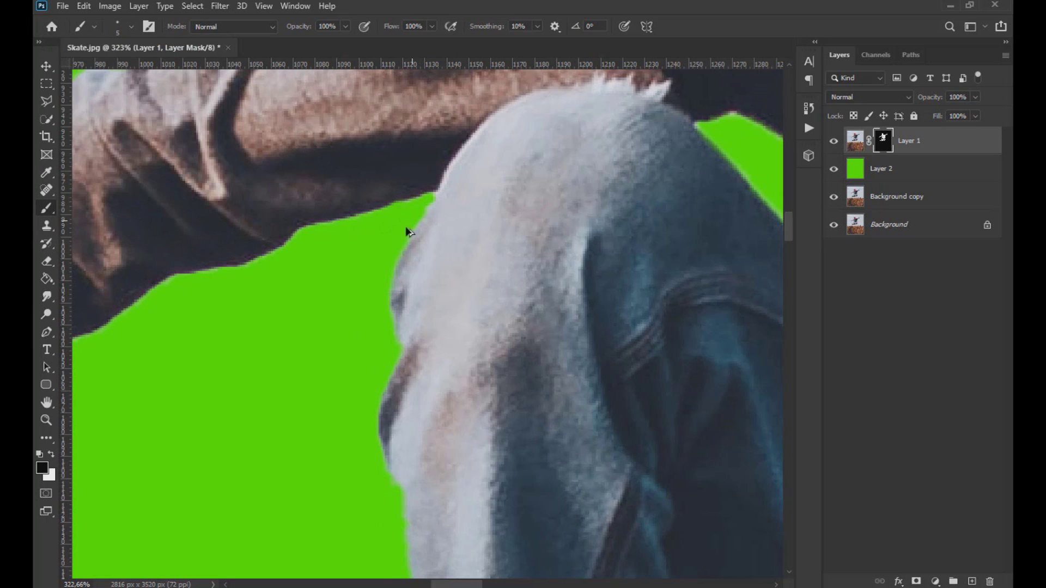
pyautogui.scroll(-3, 405, 228)
pyautogui.click(836, 172)
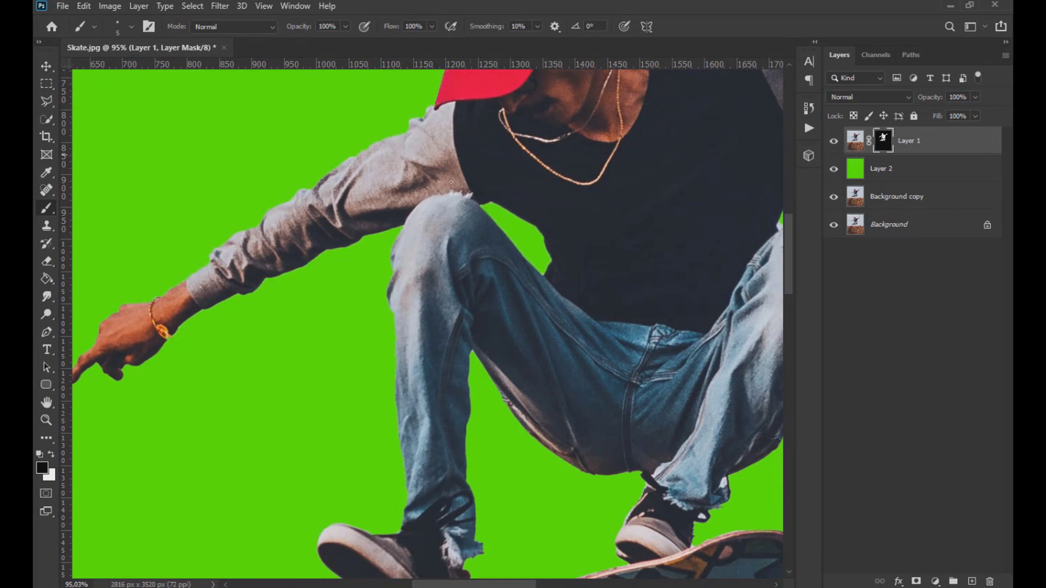
# Set the brush to 28 px and compare the cutout against the original photo
pyautogui.click(131, 26)
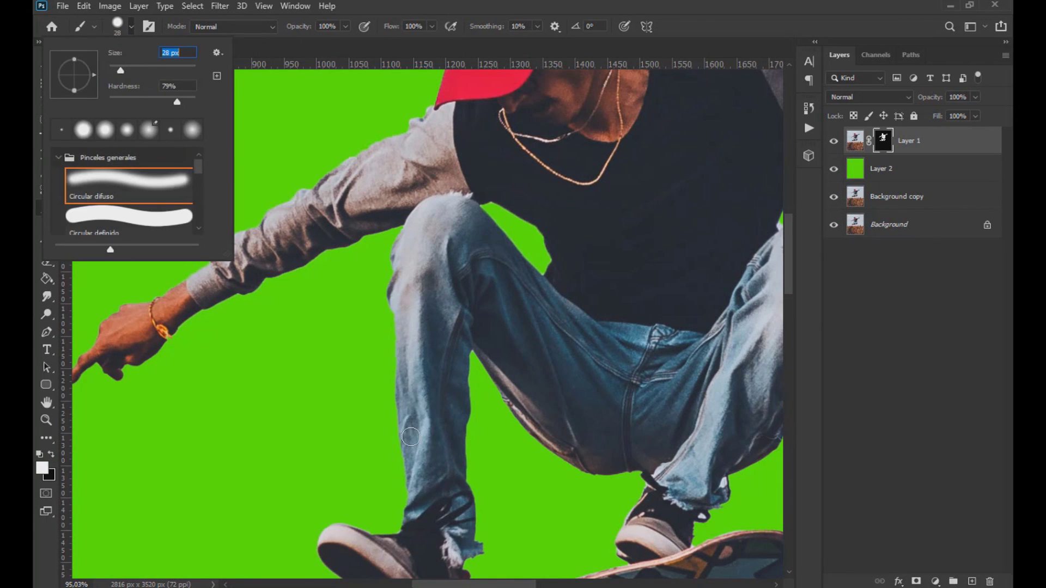
pyautogui.press('Return')
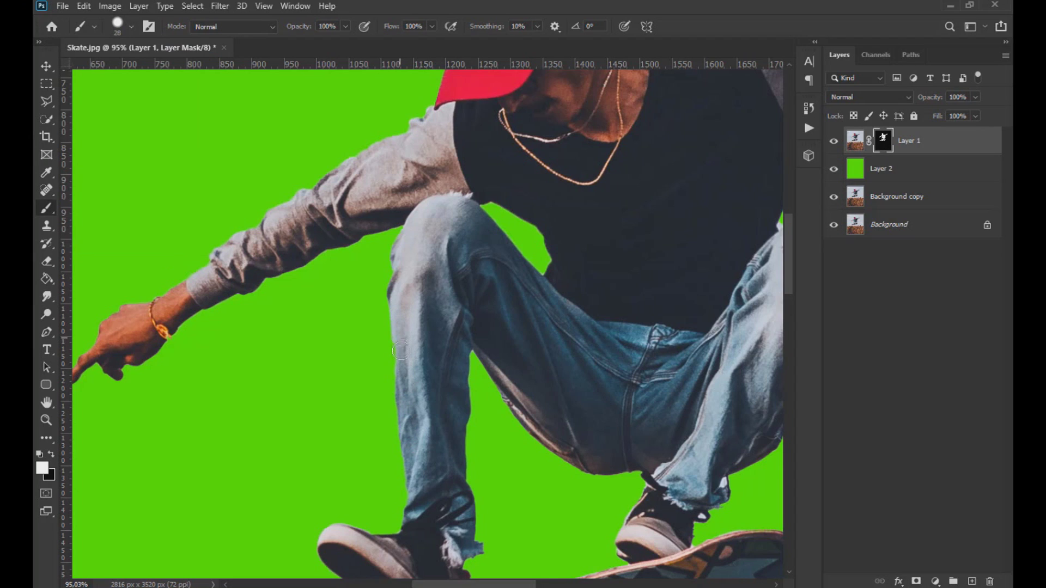
pyautogui.click(836, 172)
pyautogui.click(832, 170)
# Swap foreground and background colours, recheck the jeans edges, and zoom out
pyautogui.click(50, 455)
pyautogui.click(834, 171)
pyautogui.click(833, 170)
pyautogui.scroll(-3, 164, 315)
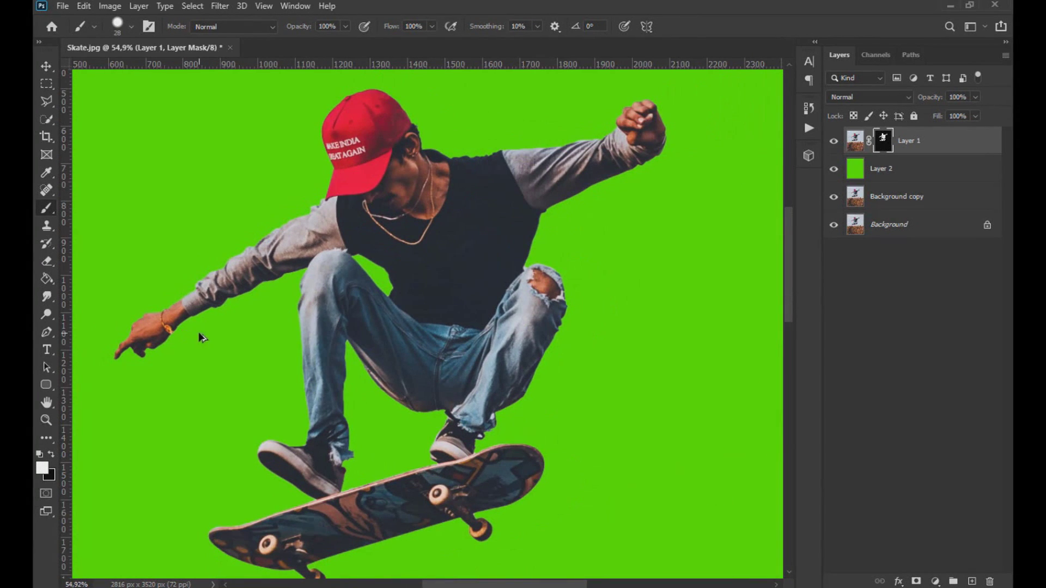
pyautogui.scroll(-1, 211, 332)
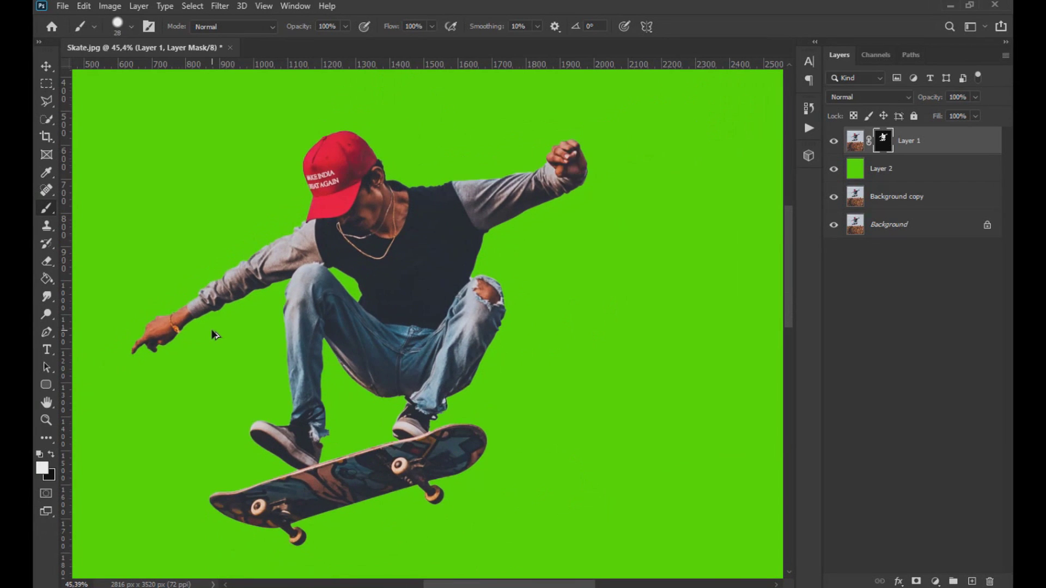
pyautogui.scroll(-2, 216, 335)
pyautogui.scroll(-1, 233, 334)
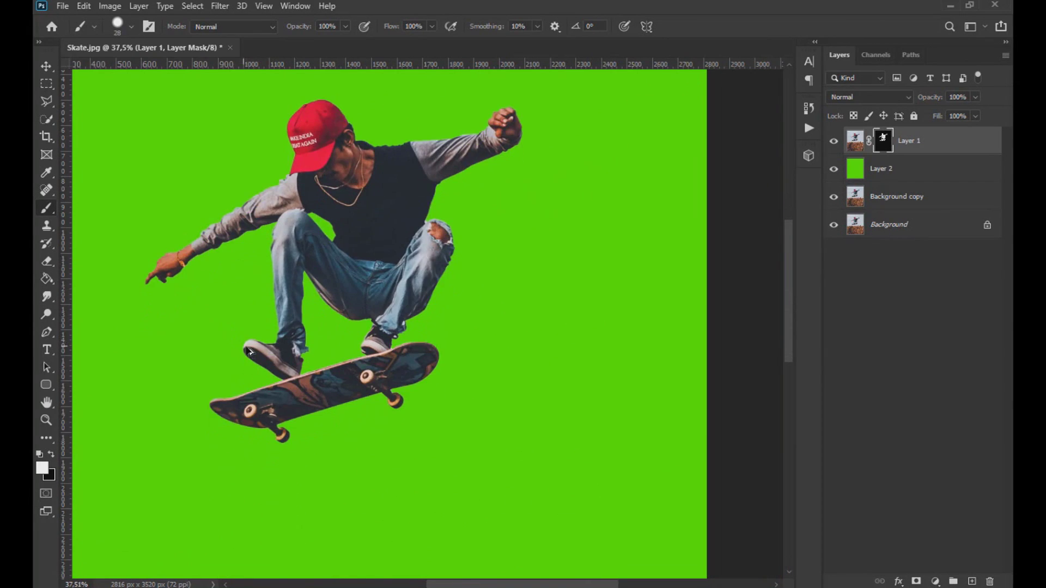
pyautogui.scroll(-1, 248, 350)
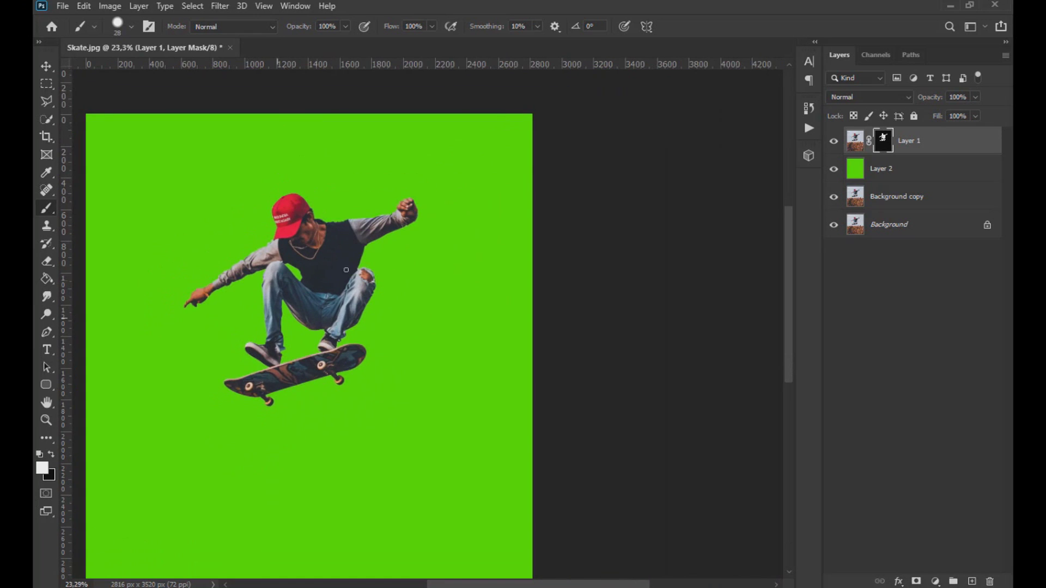
# Give Layer 2 a black-to-white linear Gradient Overlay at -90° with 130% scale
pyautogui.click(833, 170)
pyautogui.click(834, 170)
pyautogui.click(898, 171)
pyautogui.click(898, 582)
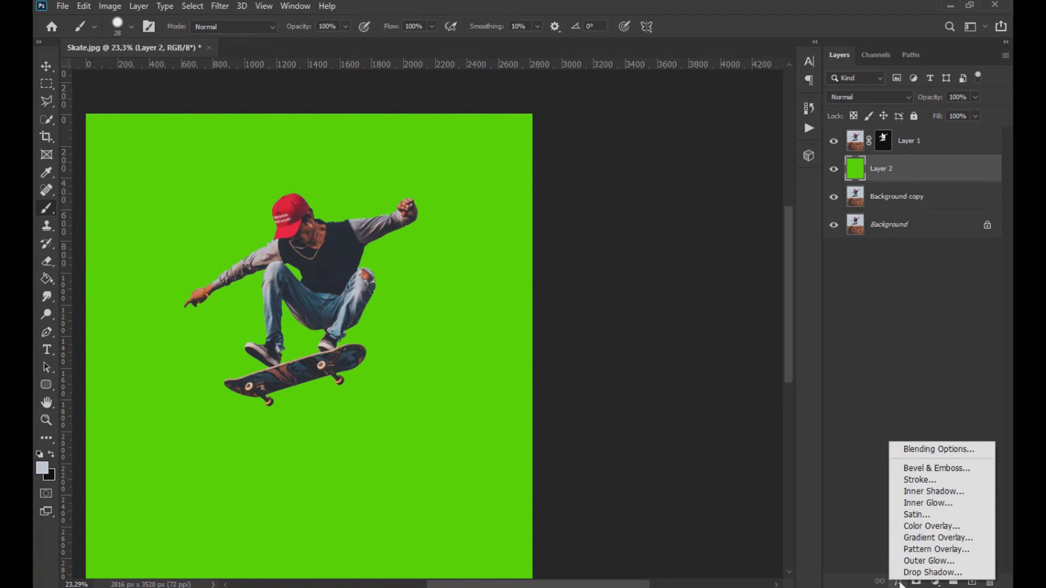
pyautogui.click(930, 541)
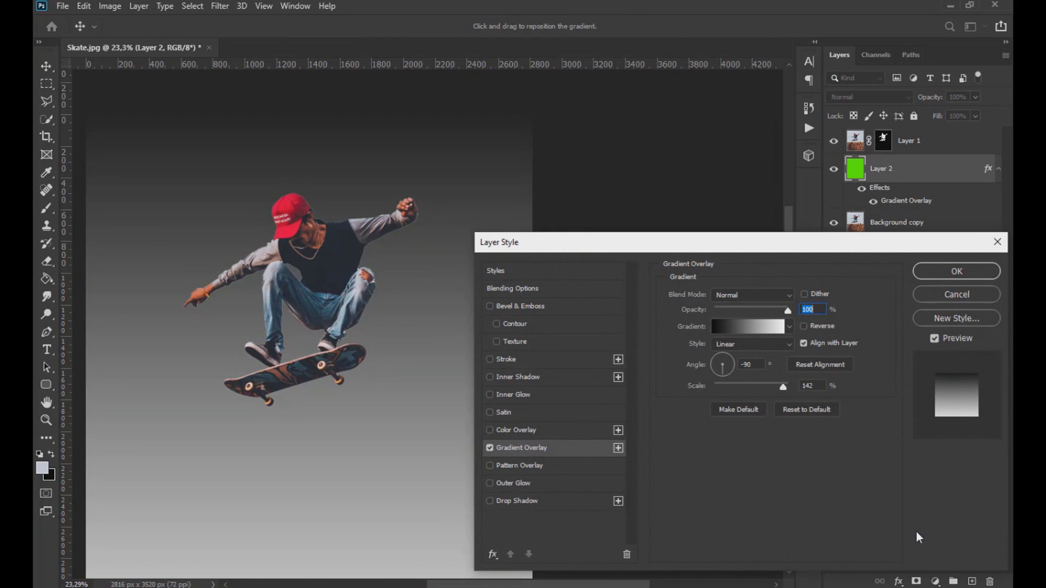
pyautogui.moveTo(783, 388); pyautogui.dragTo(780, 387)
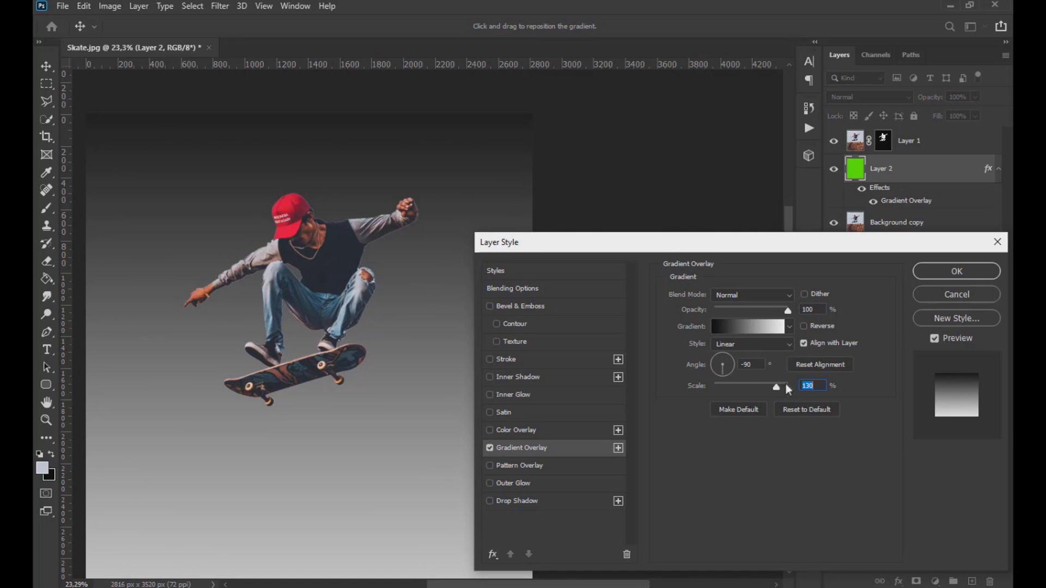
pyautogui.click(944, 269)
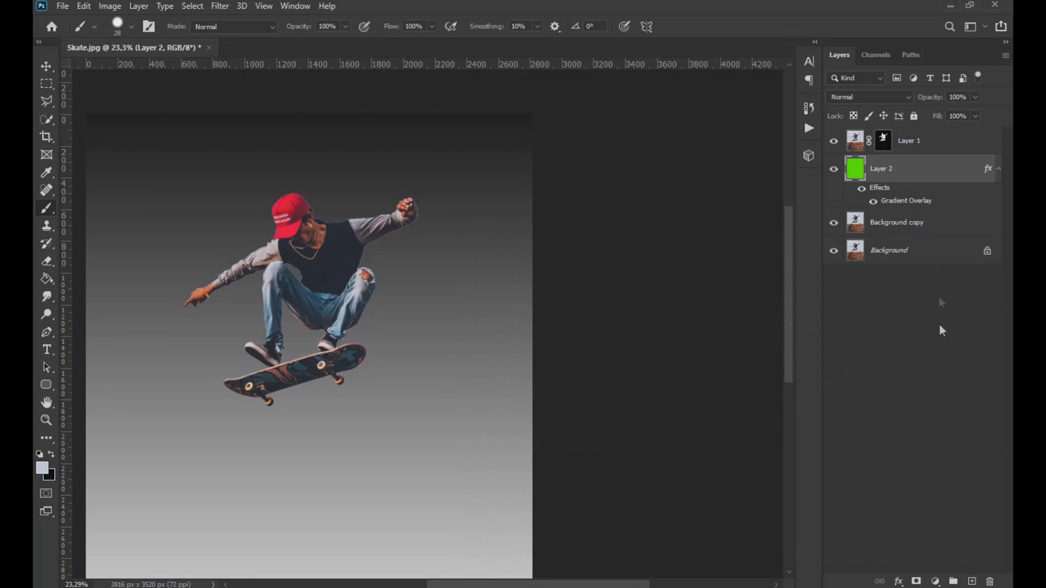
# Add Layer 3 and set the foreground to a light grey sampled from the gradient
pyautogui.click(972, 581)
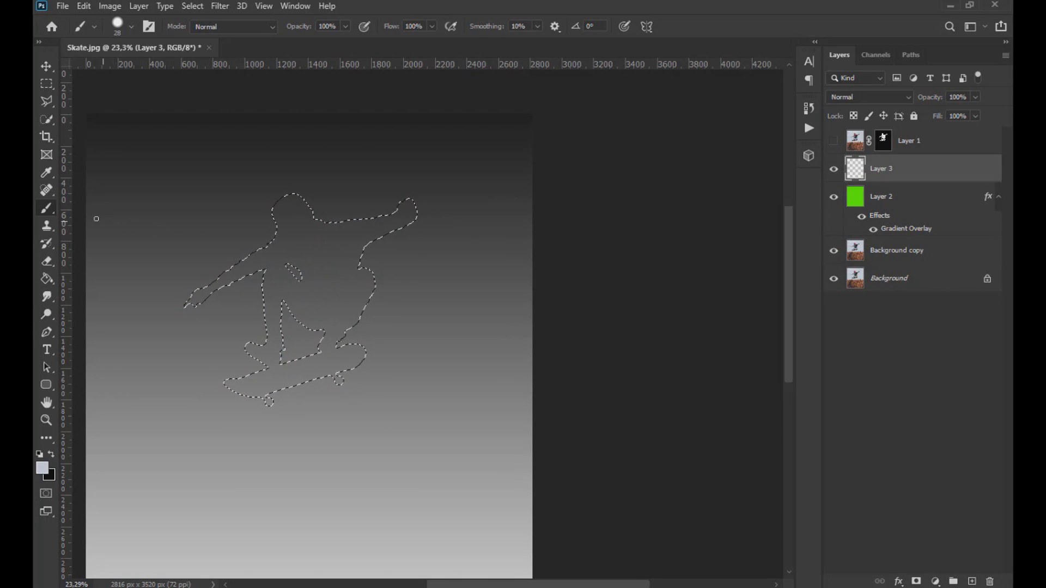
pyautogui.click(46, 172)
pyautogui.click(261, 385)
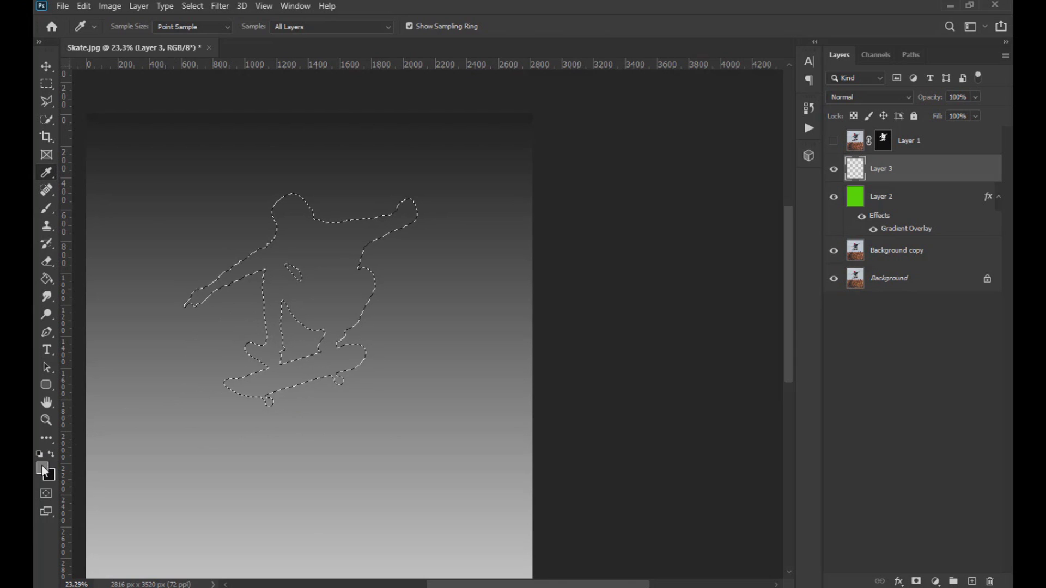
pyautogui.click(43, 469)
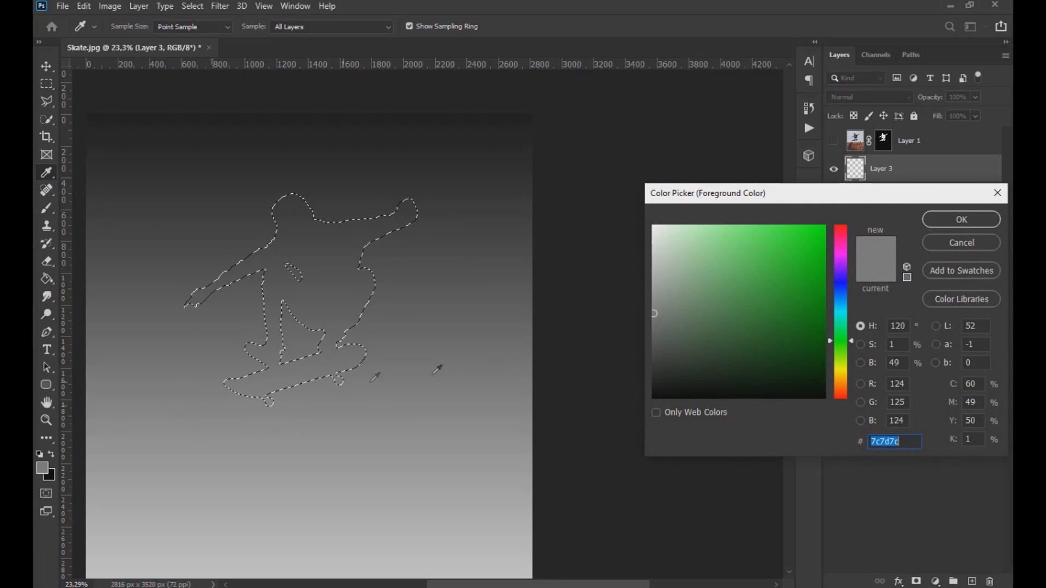
pyautogui.click(653, 296)
pyautogui.click(947, 226)
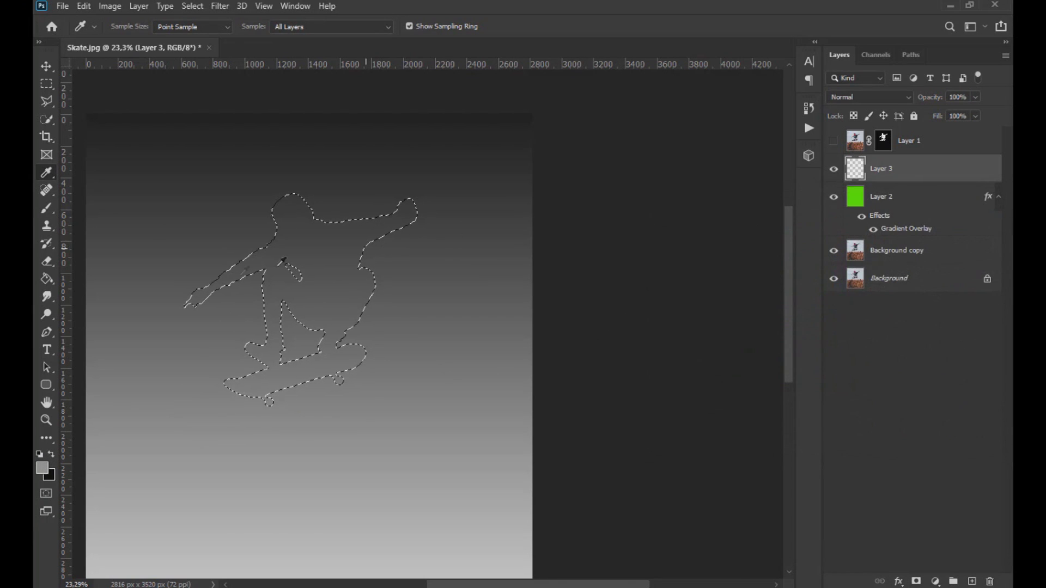
# Fill the skater selection with grey #7c7d7c and deselect
pyautogui.click(46, 281)
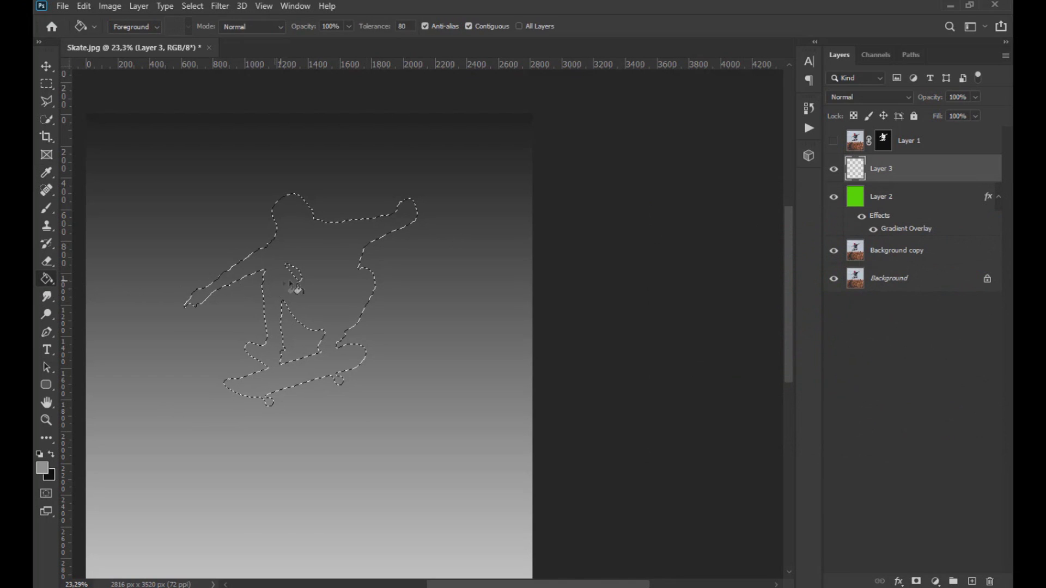
pyautogui.click(338, 300)
pyautogui.hotkey('ctrl', 'd')
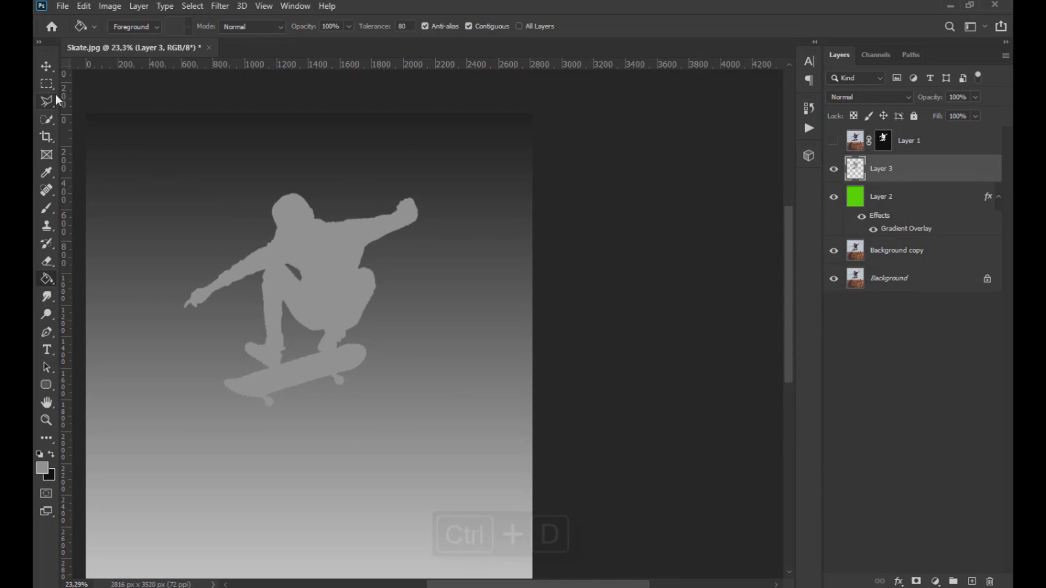
# Save a copy as Skate_depth JPEG at quality 12 in the Facebook 3D folder
pyautogui.click(46, 68)
pyautogui.scroll(-2, 228, 217)
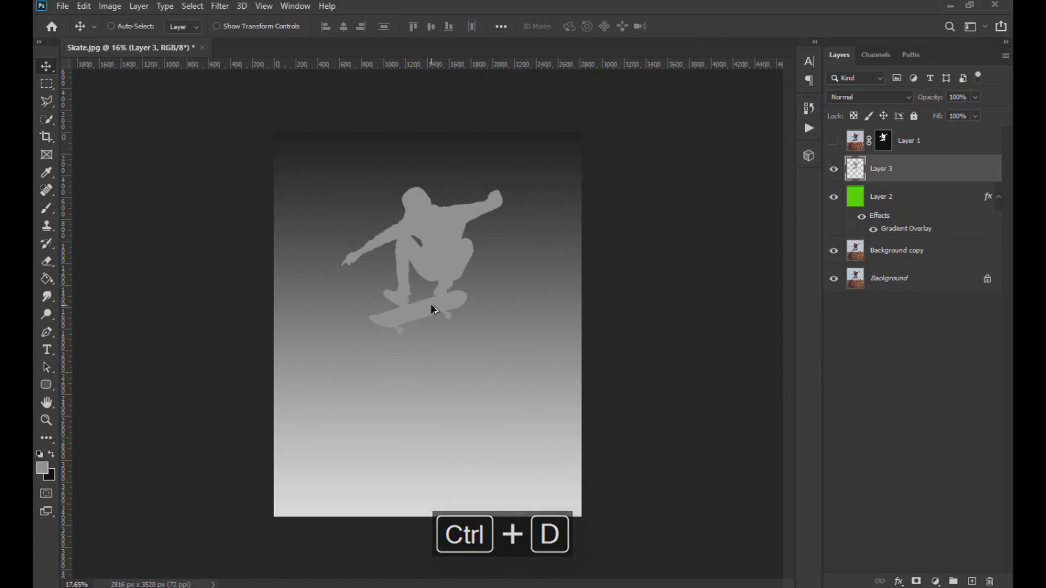
pyautogui.scroll(1, 431, 305)
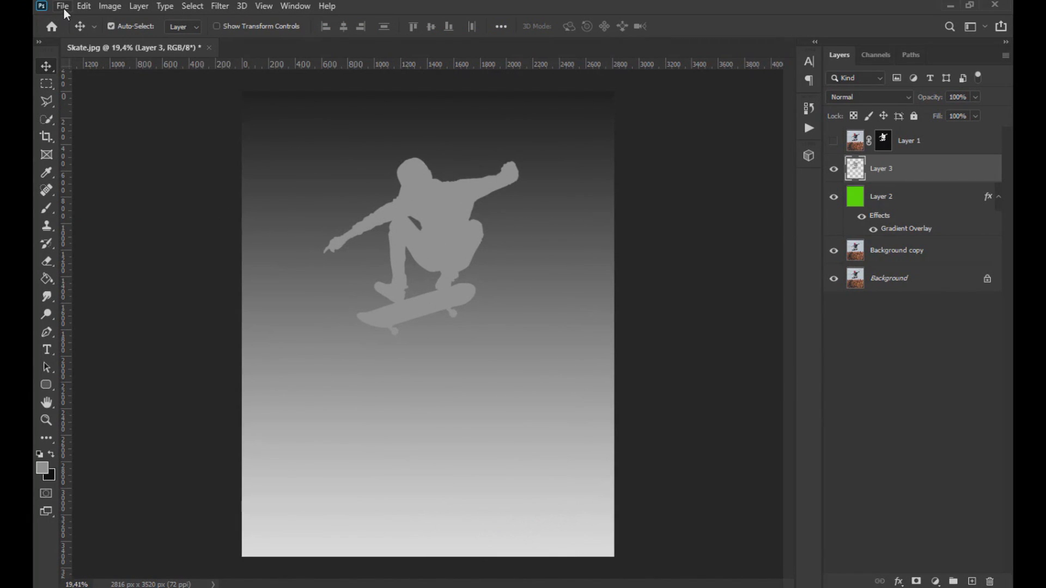
pyautogui.click(63, 8)
pyautogui.click(108, 168)
pyautogui.click(248, 272)
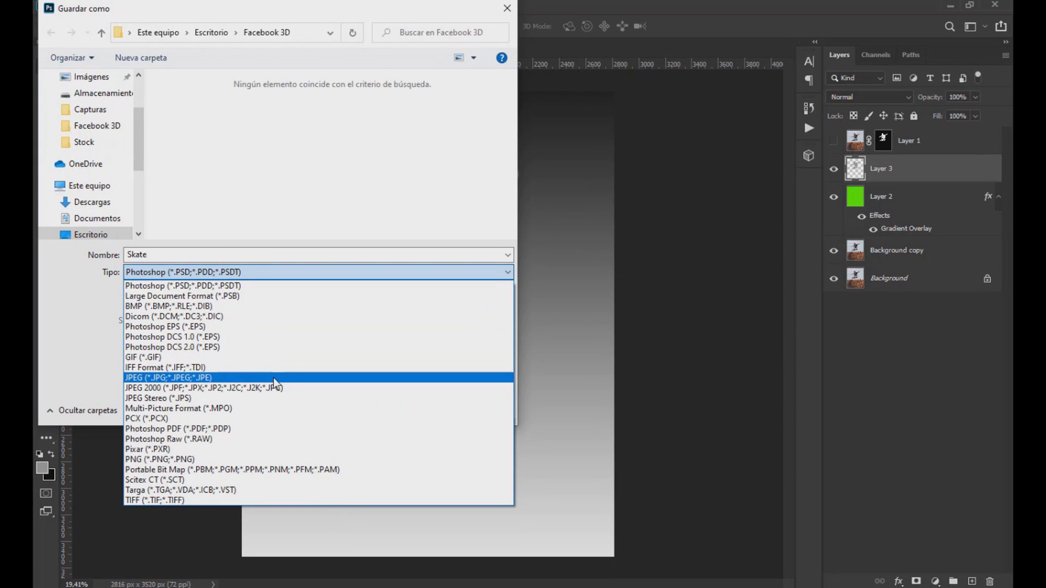
pyautogui.click(273, 377)
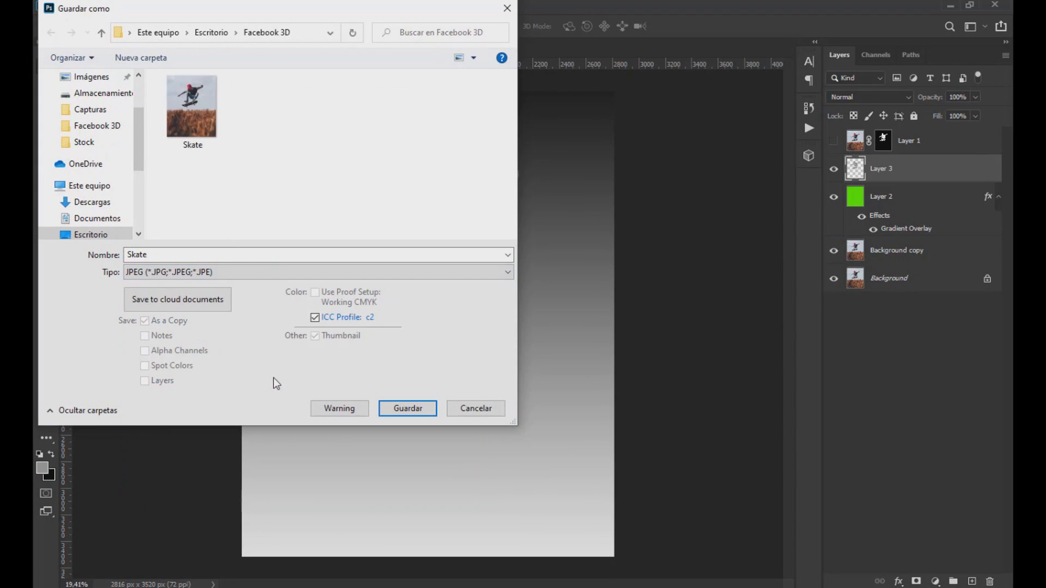
pyautogui.doubleClick(203, 256)
pyautogui.click(204, 257)
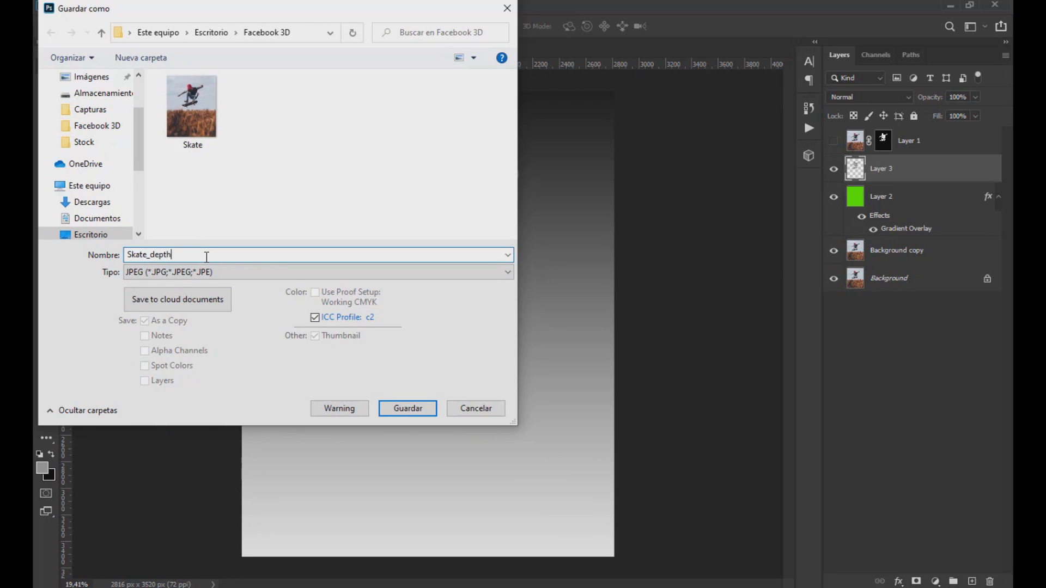
pyautogui.press('Return')
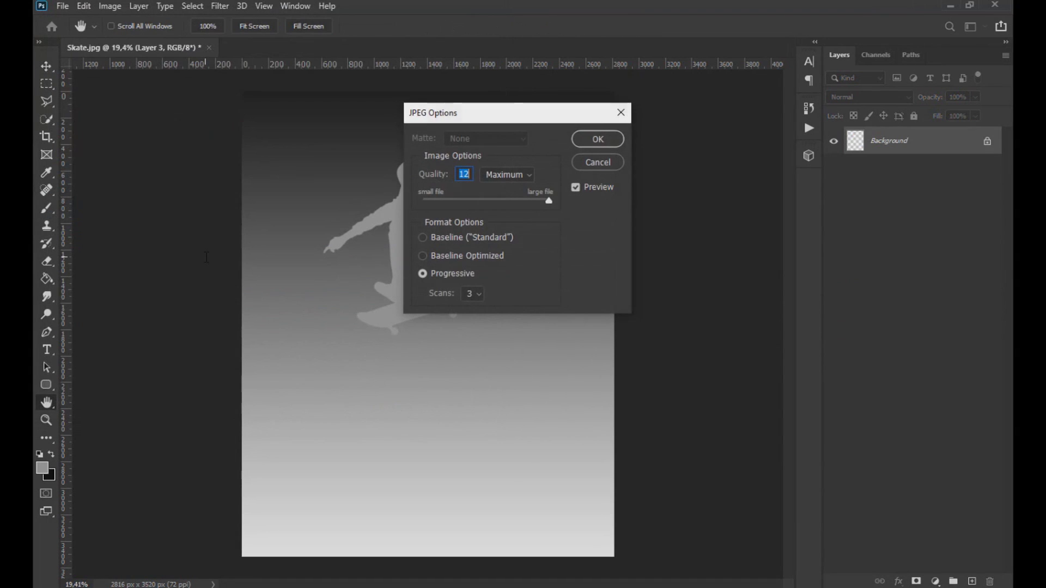
pyautogui.press('Return')
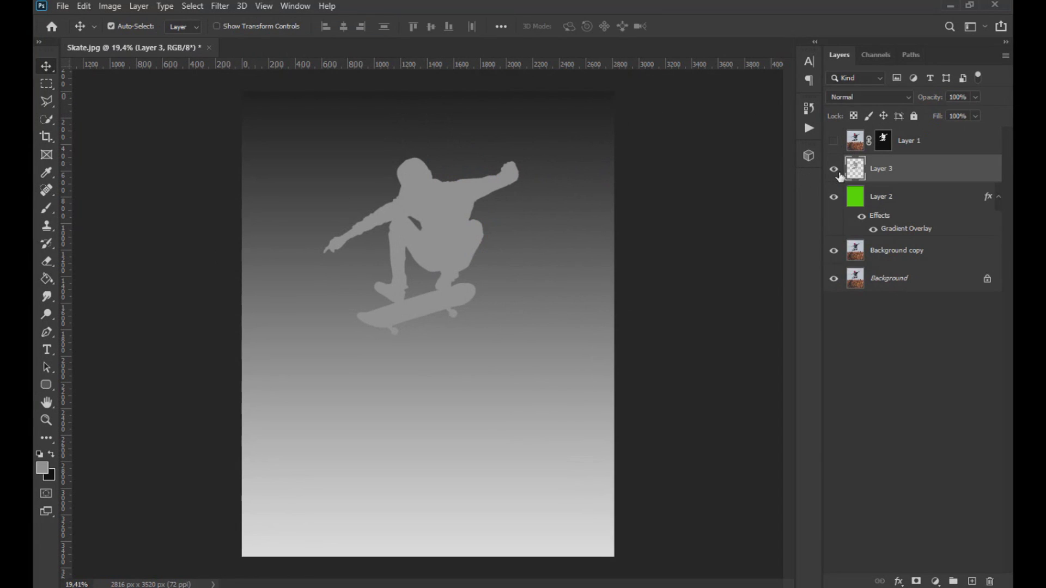
# Hide Layer 3 and Layer 2, and select the Background copy layer
pyautogui.click(833, 169)
pyautogui.click(835, 197)
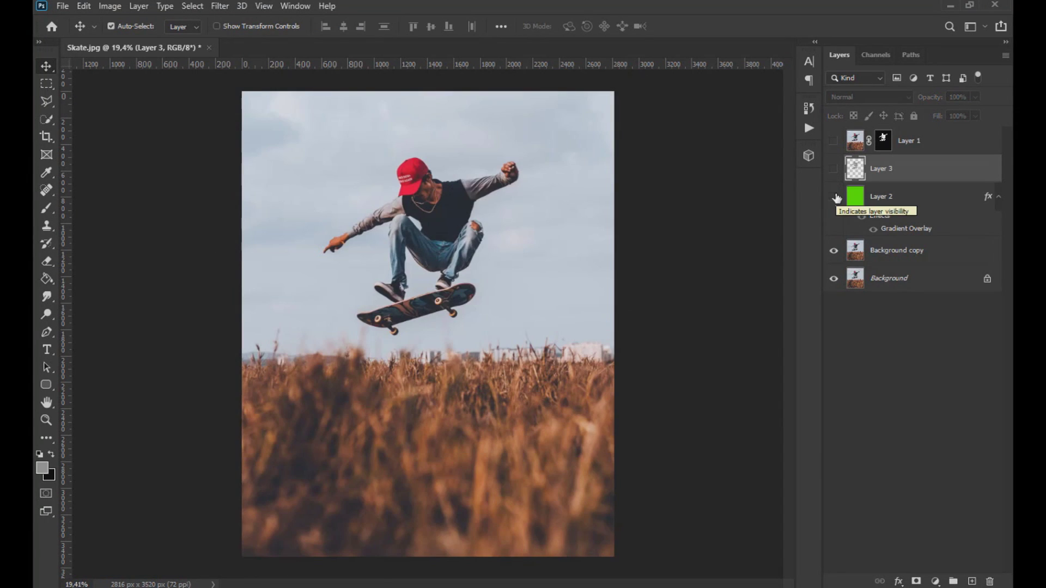
pyautogui.click(109, 7)
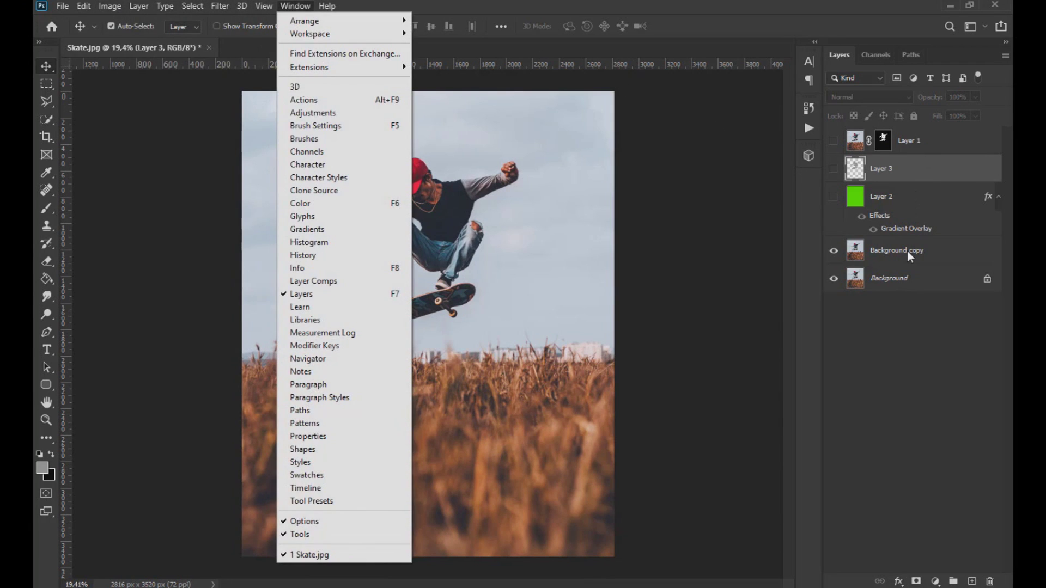
pyautogui.click(908, 253)
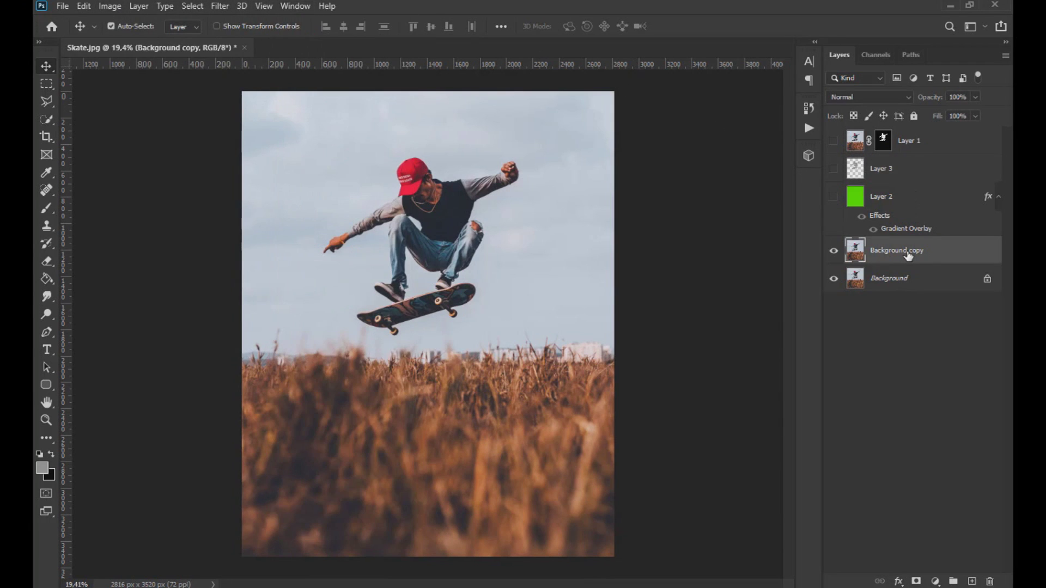
# Apply an S-shaped Curves adjustment brightening highlights and darkening shadows
pyautogui.click(109, 7)
pyautogui.moveTo(147, 42)
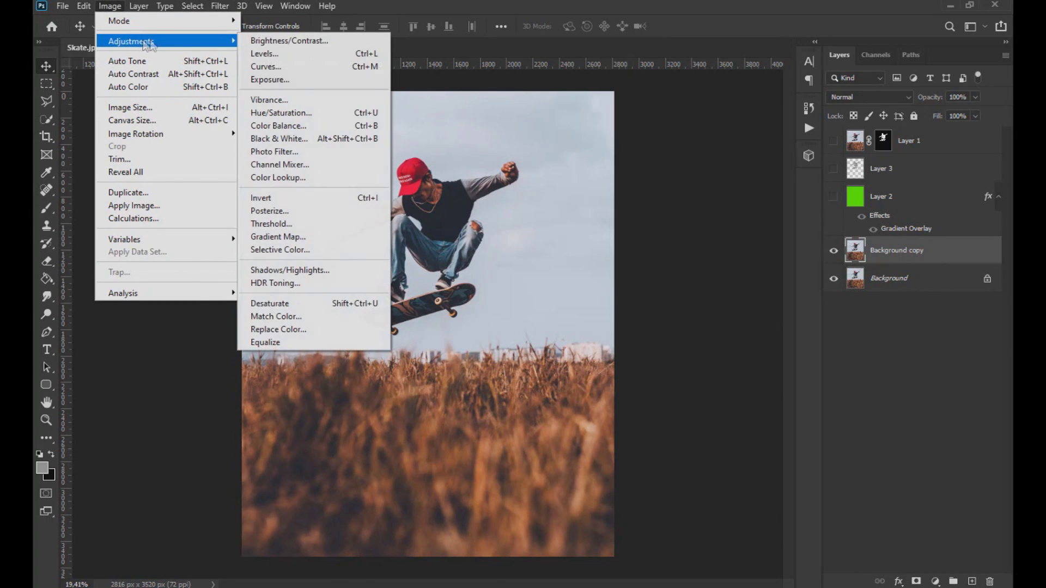
pyautogui.click(299, 66)
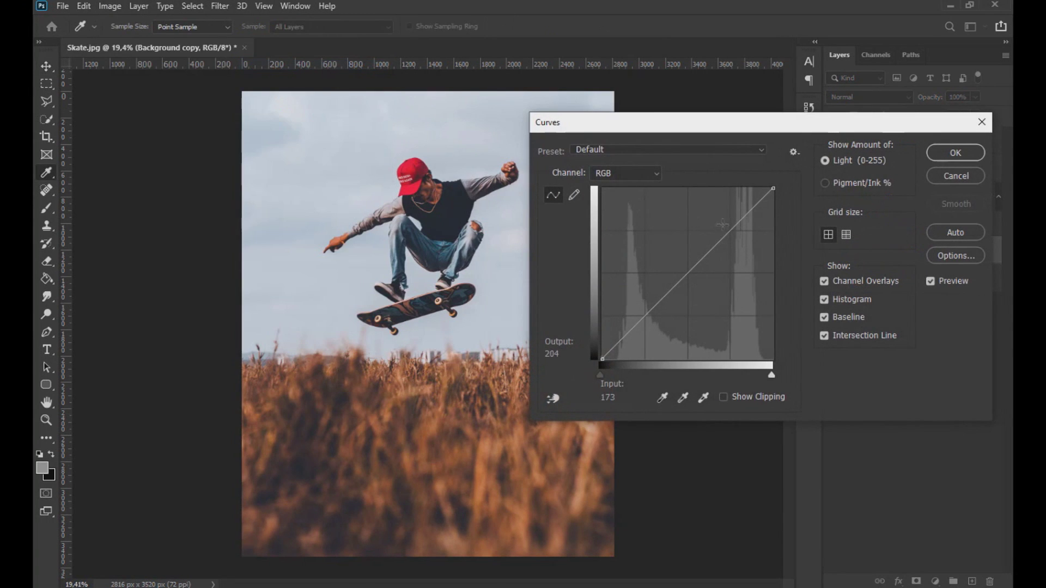
pyautogui.moveTo(731, 230); pyautogui.dragTo(720, 220)
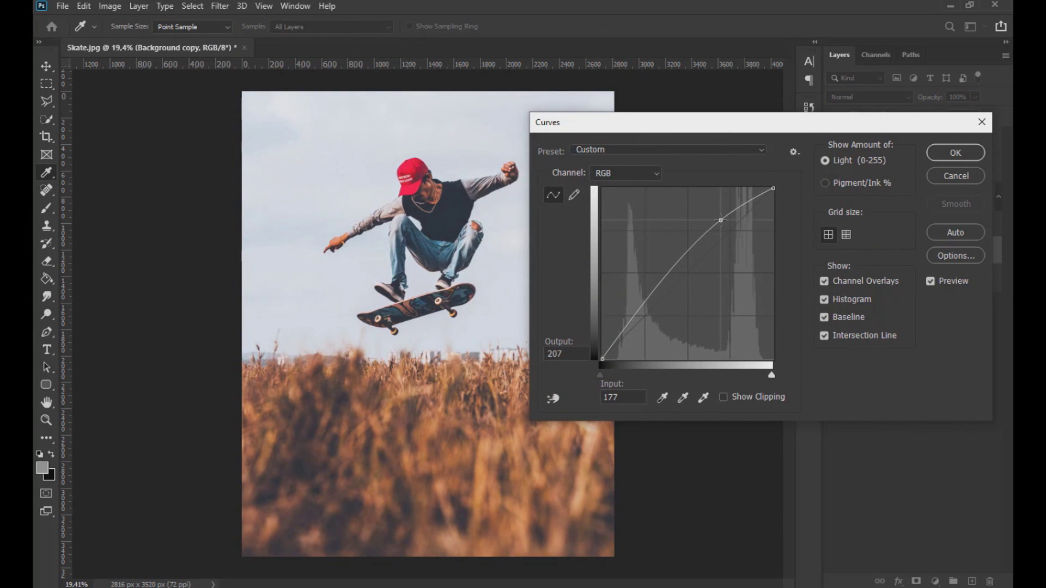
pyautogui.moveTo(632, 321); pyautogui.dragTo(634, 326)
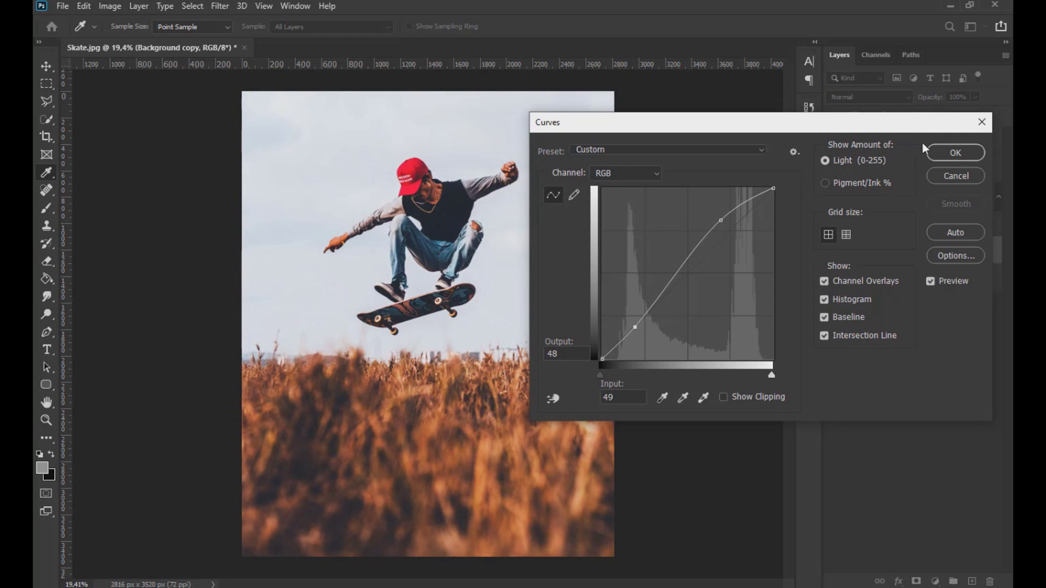
pyautogui.click(946, 147)
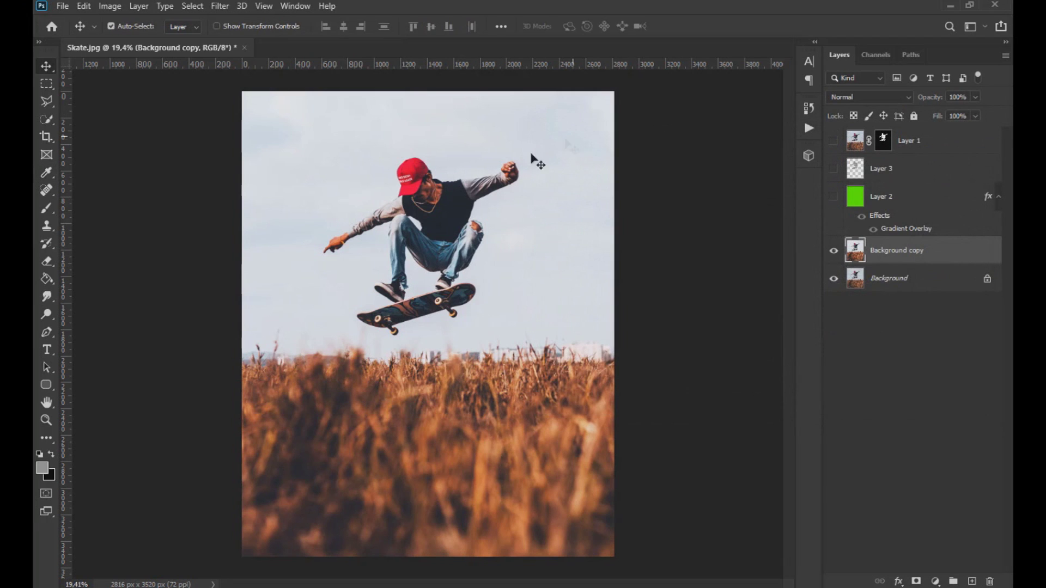
# Apply Color Balance to the midtones with Cyan -27 and Blue +11
pyautogui.click(109, 6)
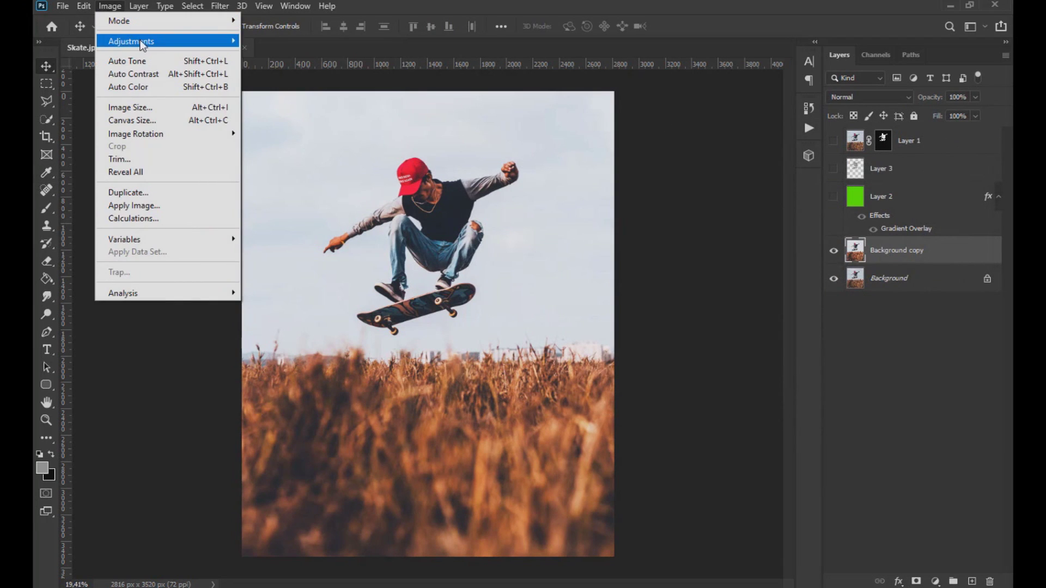
pyautogui.moveTo(144, 41)
pyautogui.click(278, 125)
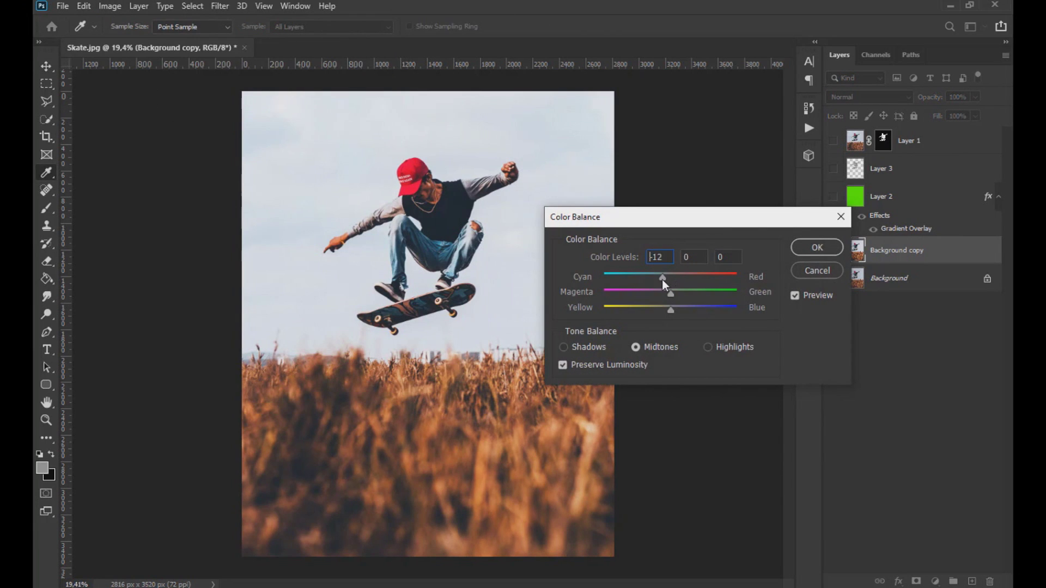
pyautogui.moveTo(671, 309); pyautogui.dragTo(678, 309)
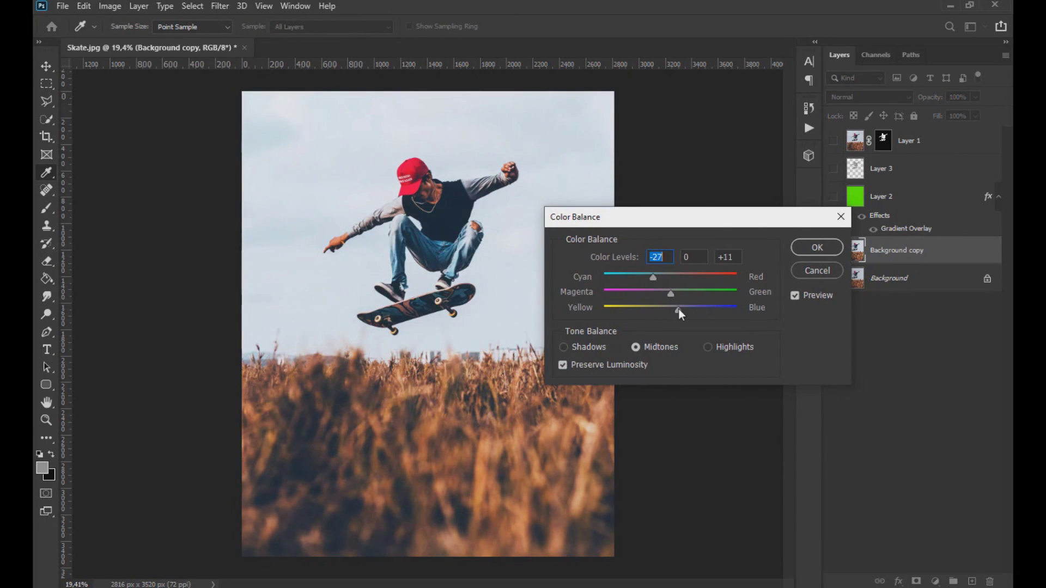
pyautogui.click(831, 248)
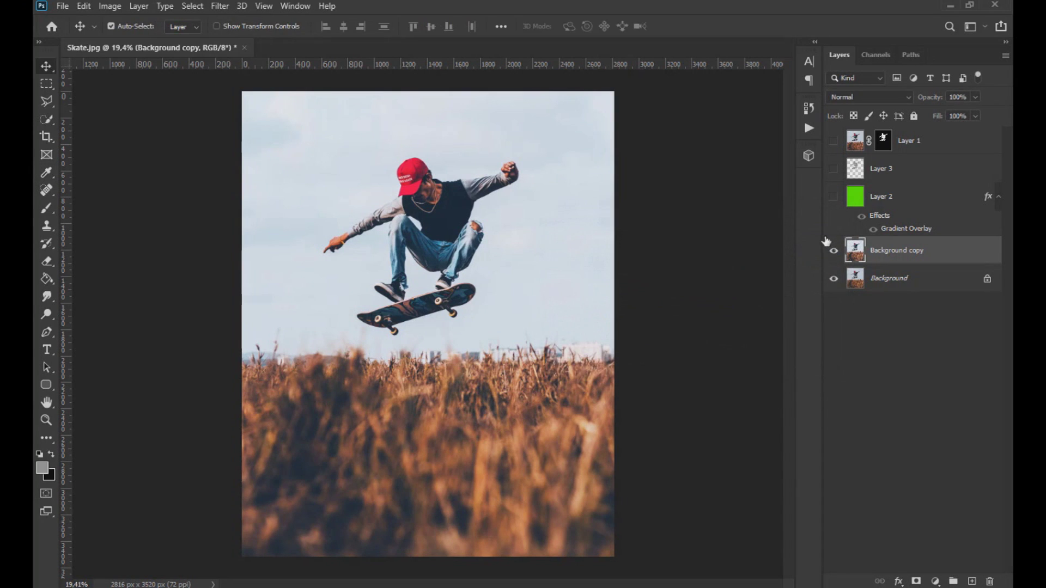
pyautogui.click(64, 7)
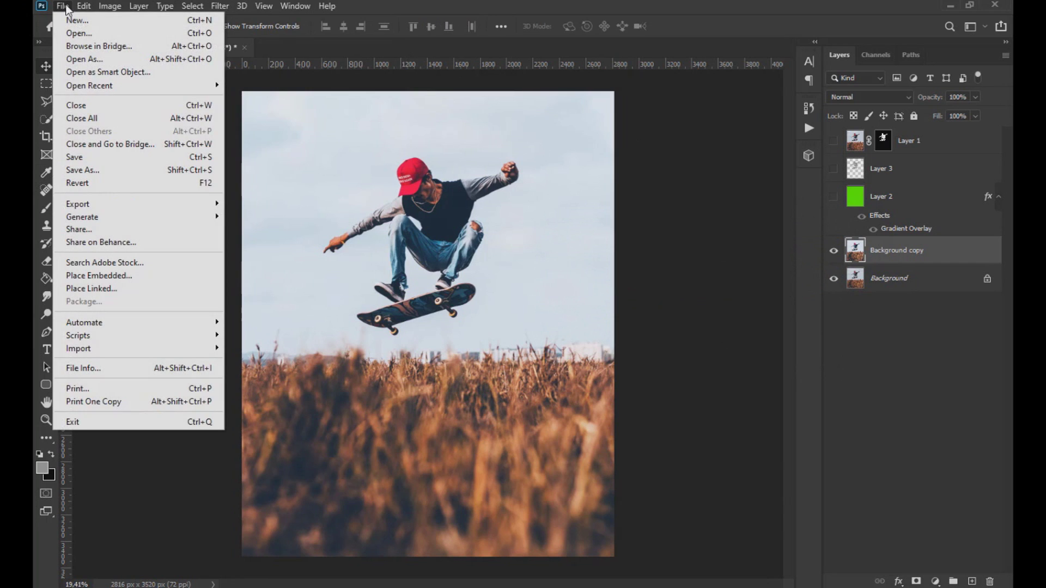
# Save the photo as Skate.jpg at maximum quality, replacing the existing file
pyautogui.click(115, 173)
pyautogui.click(203, 271)
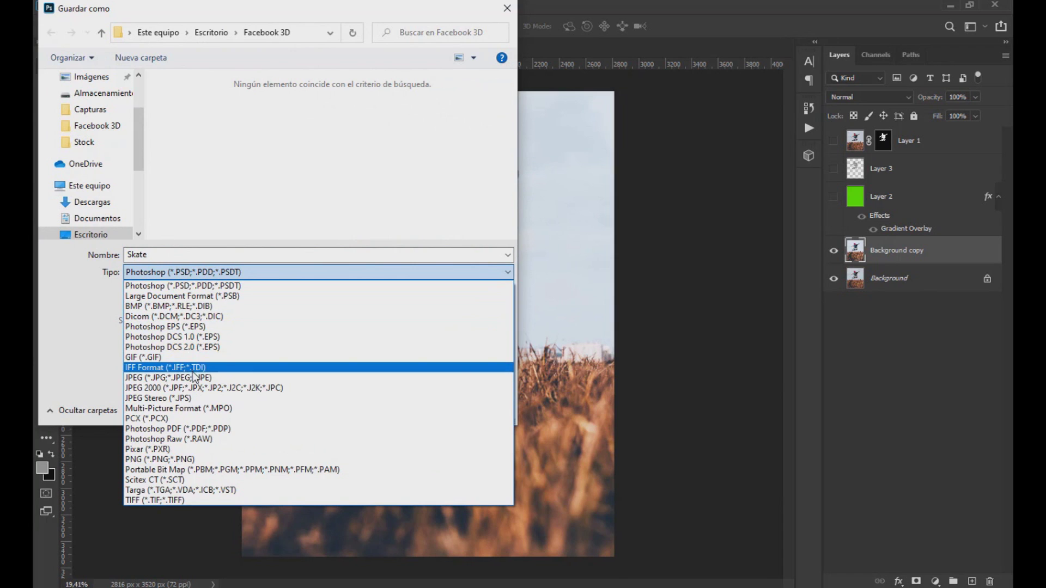
pyautogui.click(195, 378)
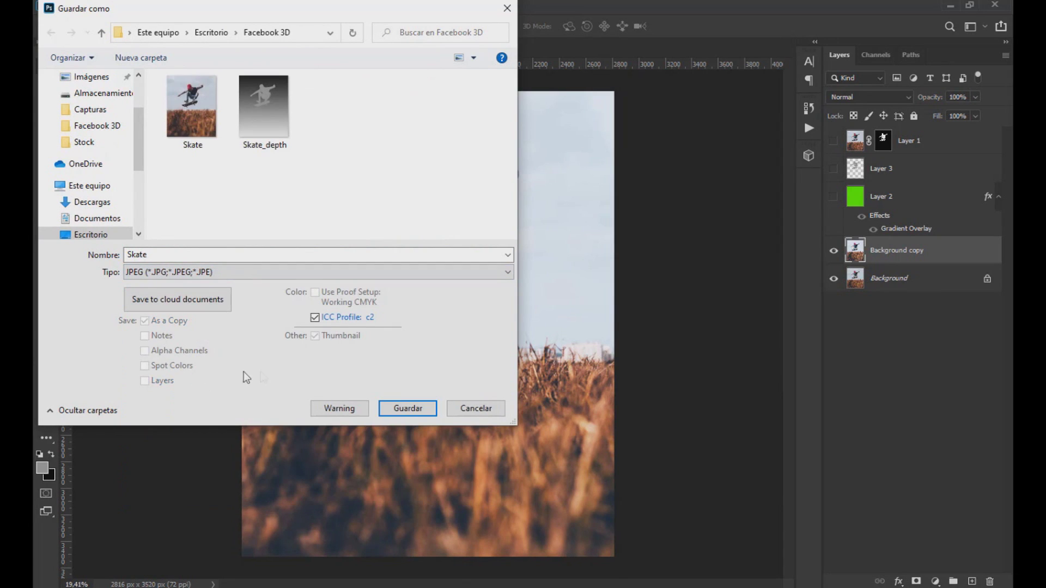
pyautogui.click(413, 407)
pyautogui.click(544, 303)
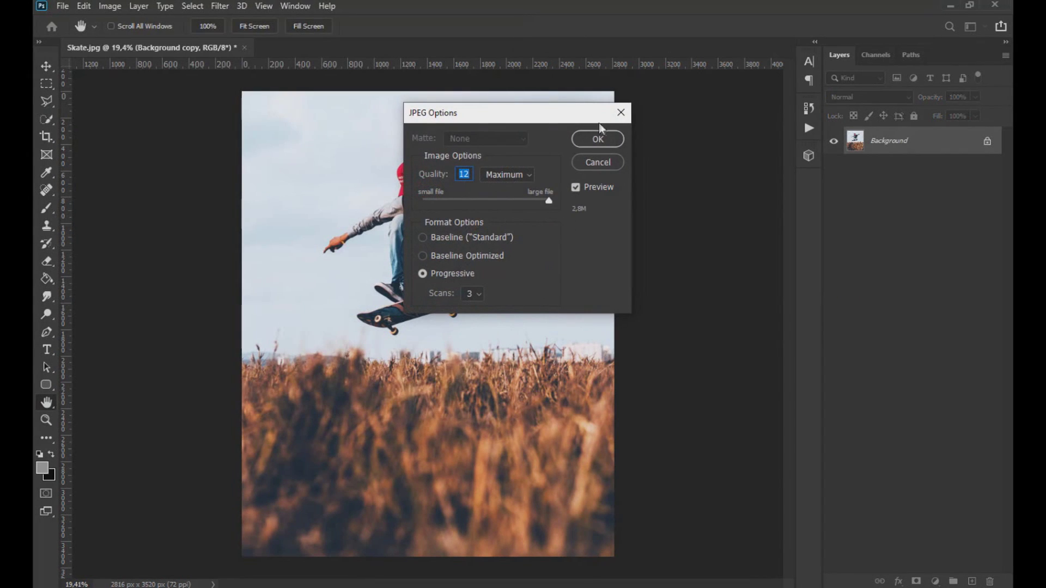
pyautogui.click(604, 141)
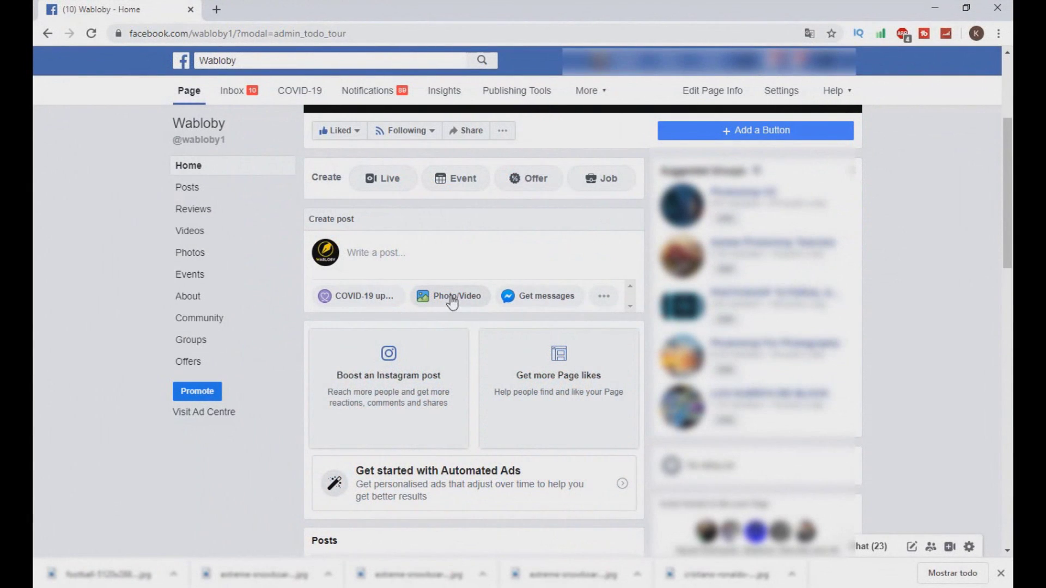
# Add the Skate photo and the Skate_depth depth map to a new Facebook post as a 3D photo
pyautogui.click(457, 296)
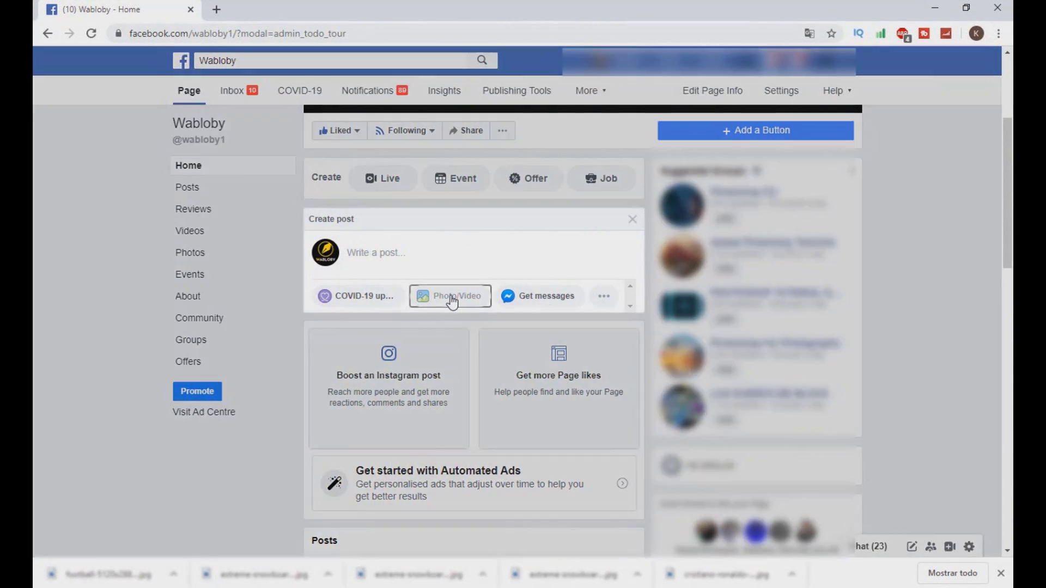
pyautogui.click(498, 269)
pyautogui.doubleClick(498, 269)
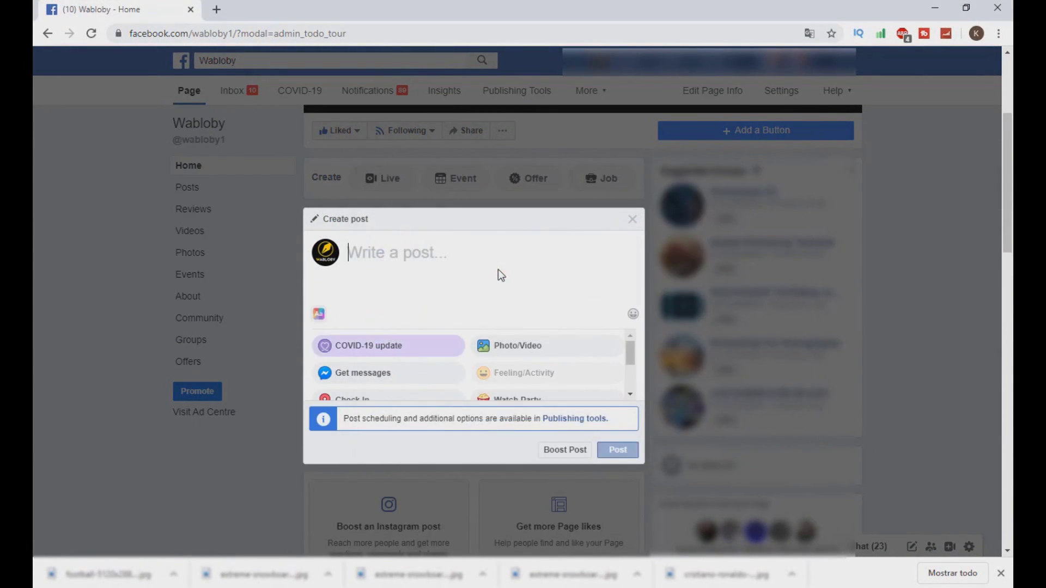
pyautogui.click(438, 349)
pyautogui.doubleClick(586, 252)
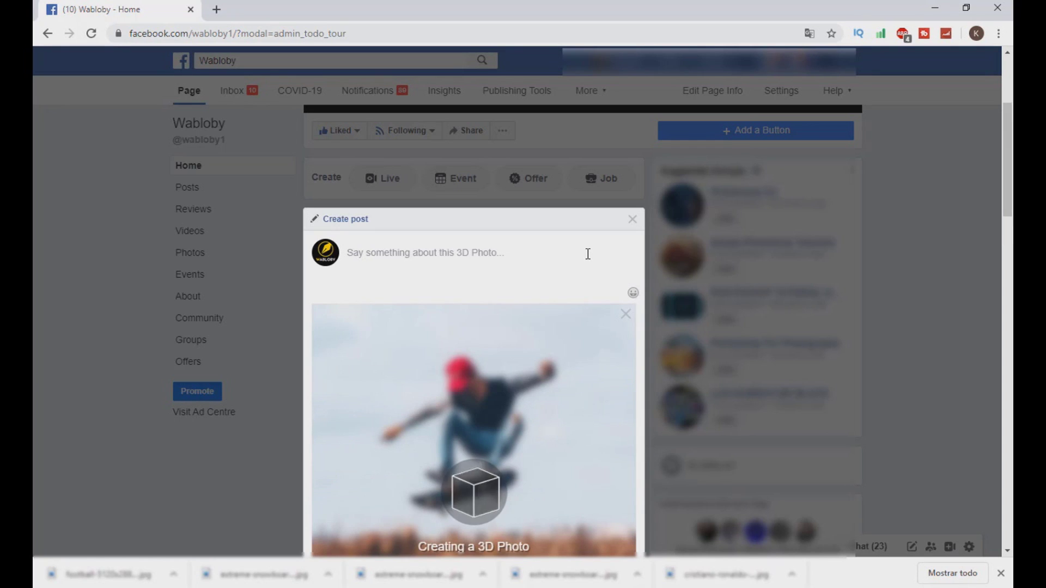
pyautogui.scroll(-4, 583, 252)
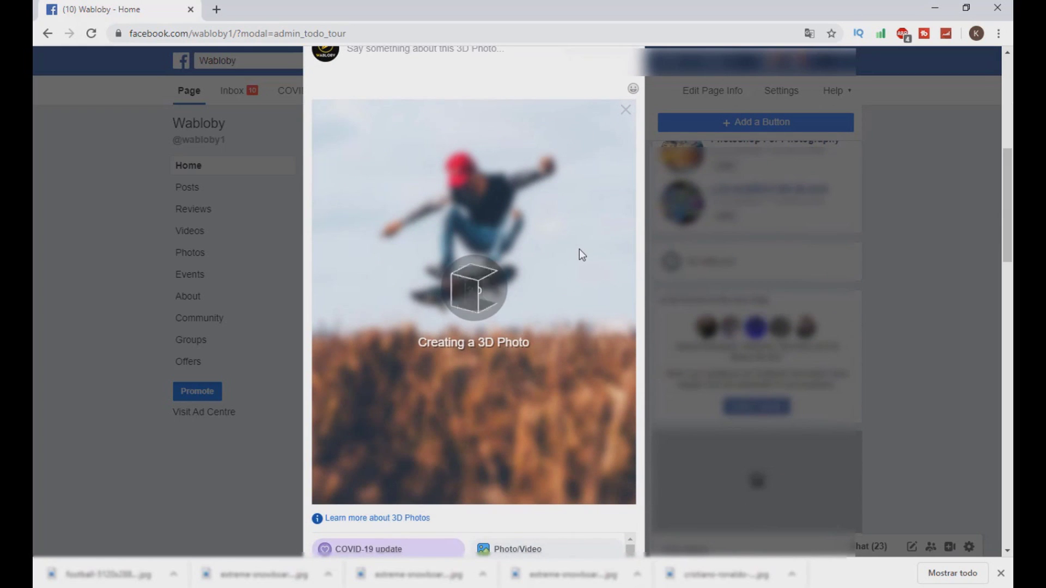